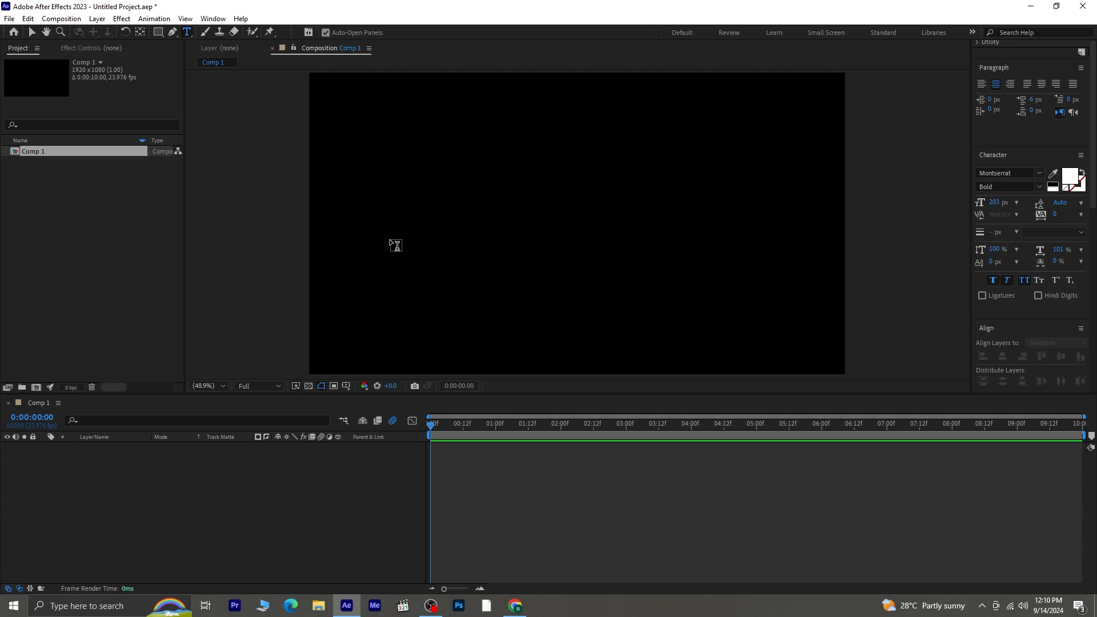
Step: Add a text layer containing the single letter "a" in the upper-left area of the composition
{"action": "left_click", "coordinate": [398, 215]}
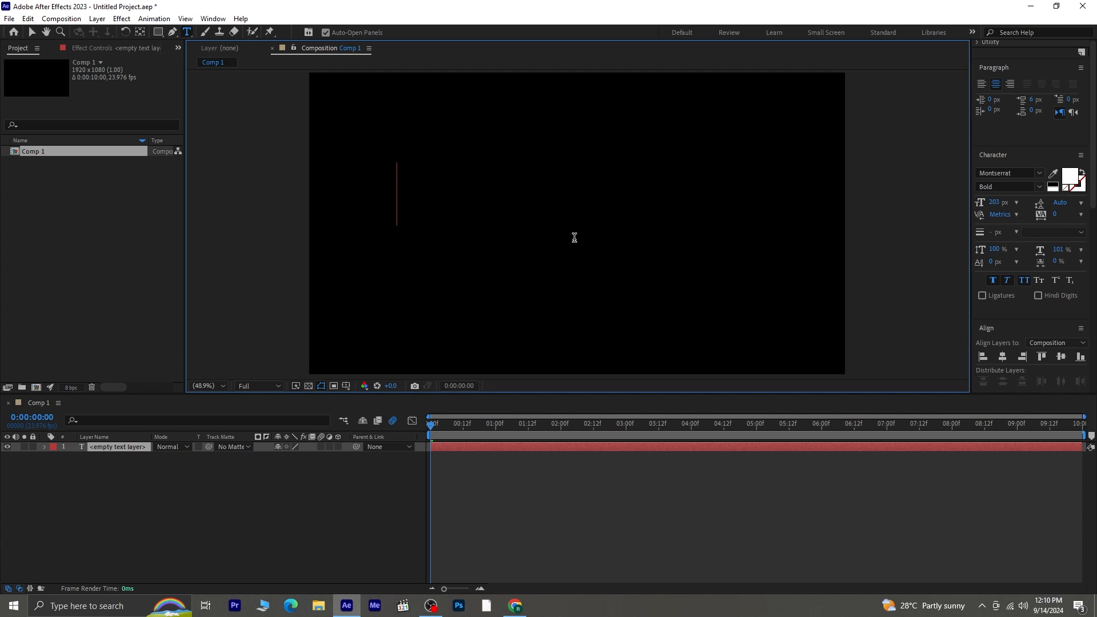
{"action": "type", "text": "a"}
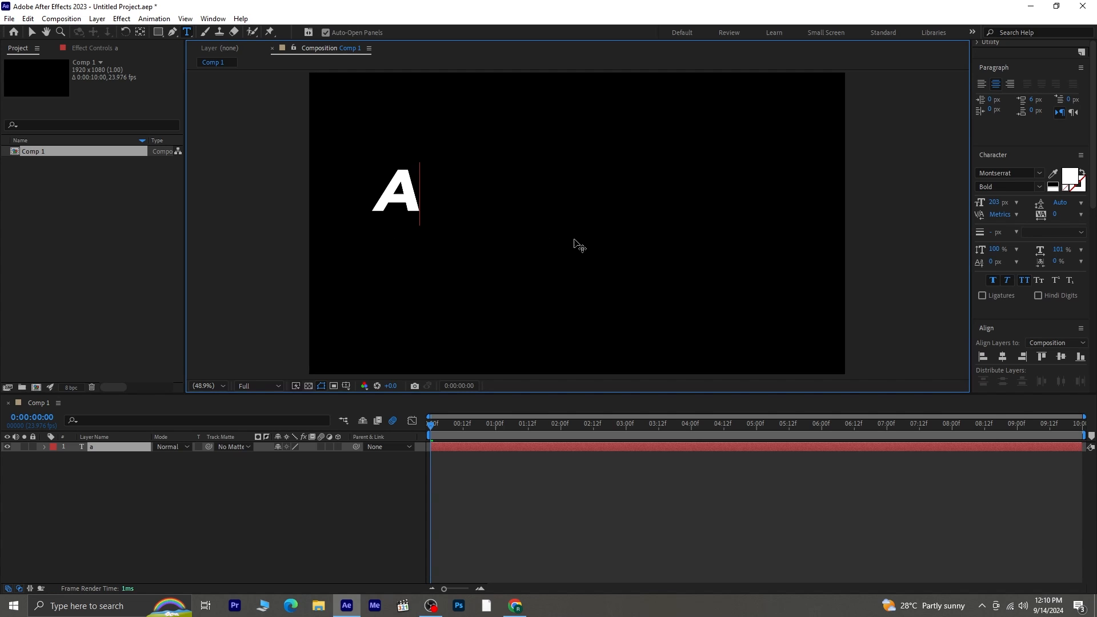
{"action": "left_click", "coordinate": [32, 33]}
{"action": "left_click", "coordinate": [123, 446]}
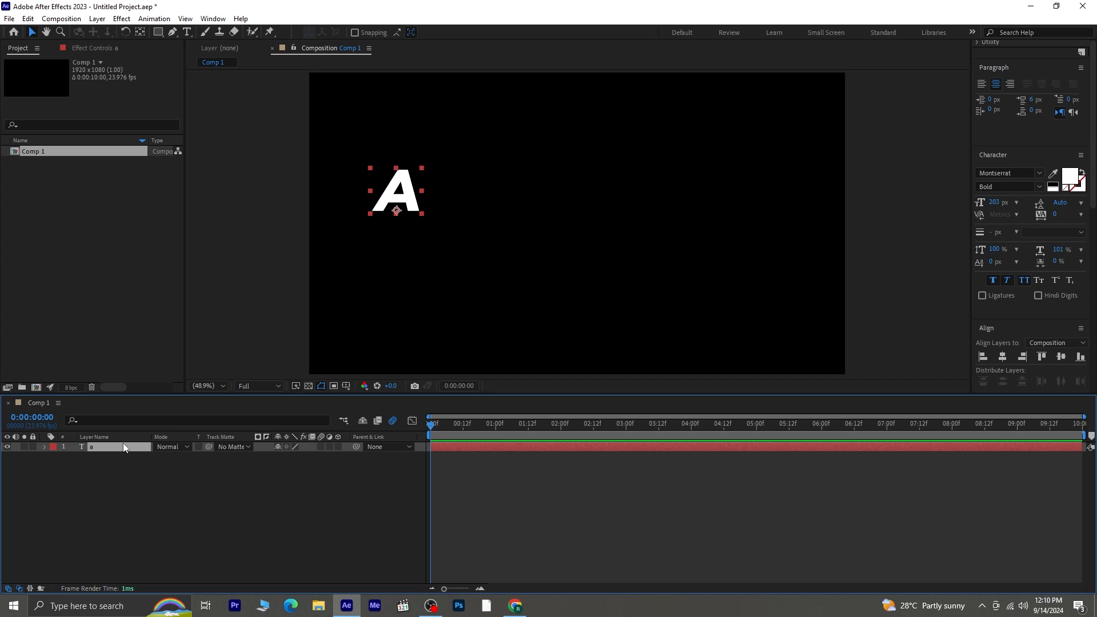
Step: Set the rotation of the letter a layer to -24° and collapse its properties
{"action": "key", "text": "r"}
{"action": "left_click_drag", "start_coordinate": [291, 457], "coordinate": [268, 461]}
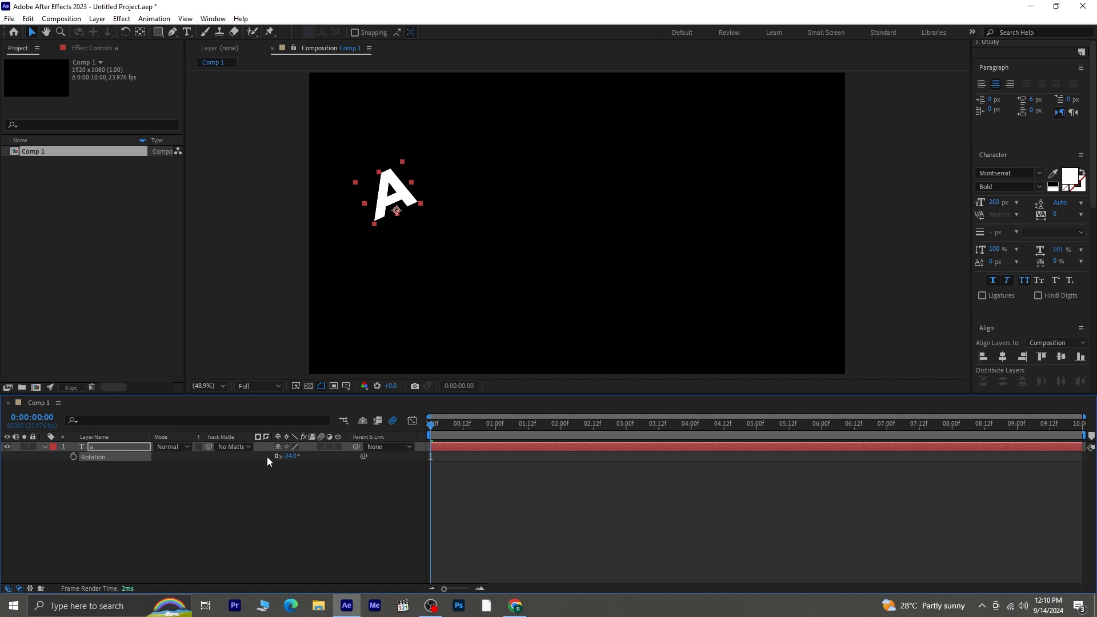
{"action": "left_click", "coordinate": [96, 449]}
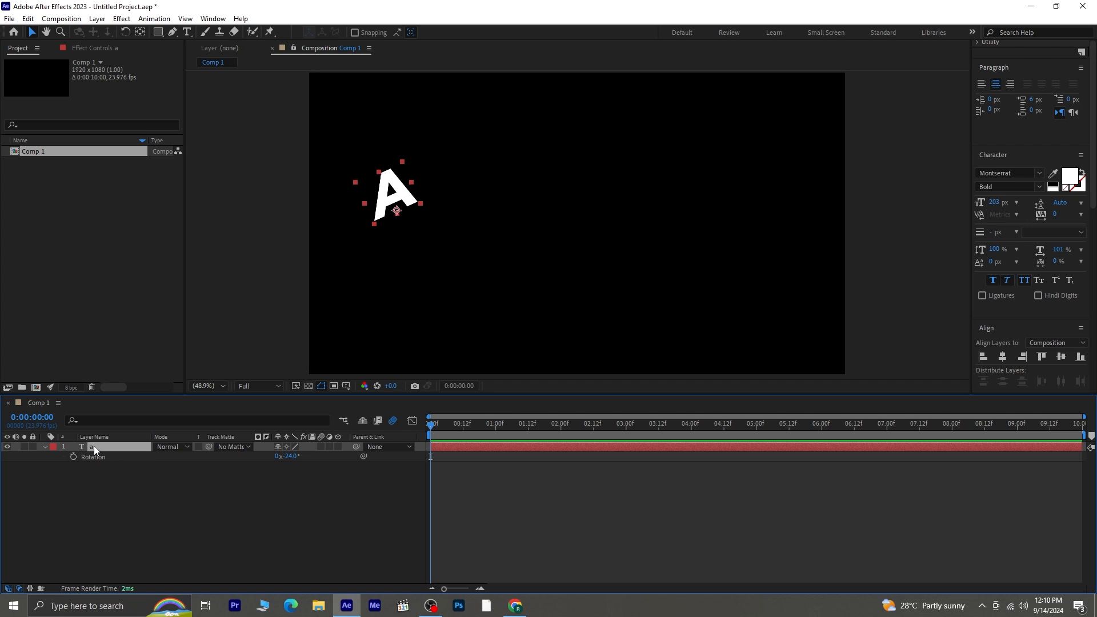
{"action": "left_click", "coordinate": [44, 449]}
Step: Keyframe the letter's position to drop from above the frame at 313, -59 at 0:00:00:00 to its current spot at 0:00:00:13, and preview it
{"action": "key", "text": "space"}
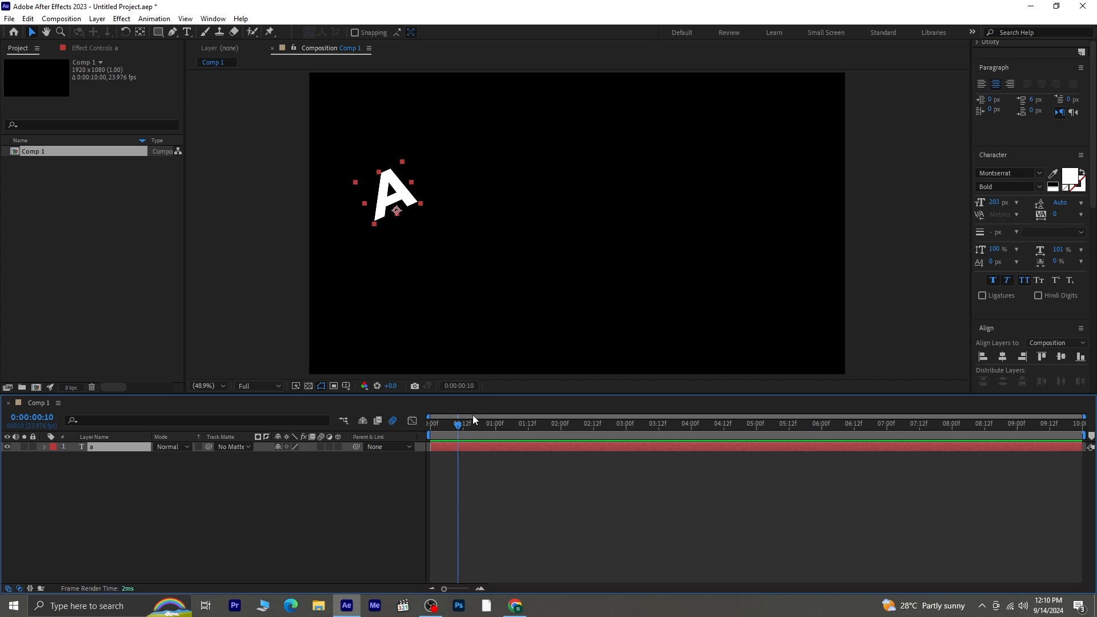
{"action": "left_click_drag", "start_coordinate": [460, 424], "coordinate": [467, 440]}
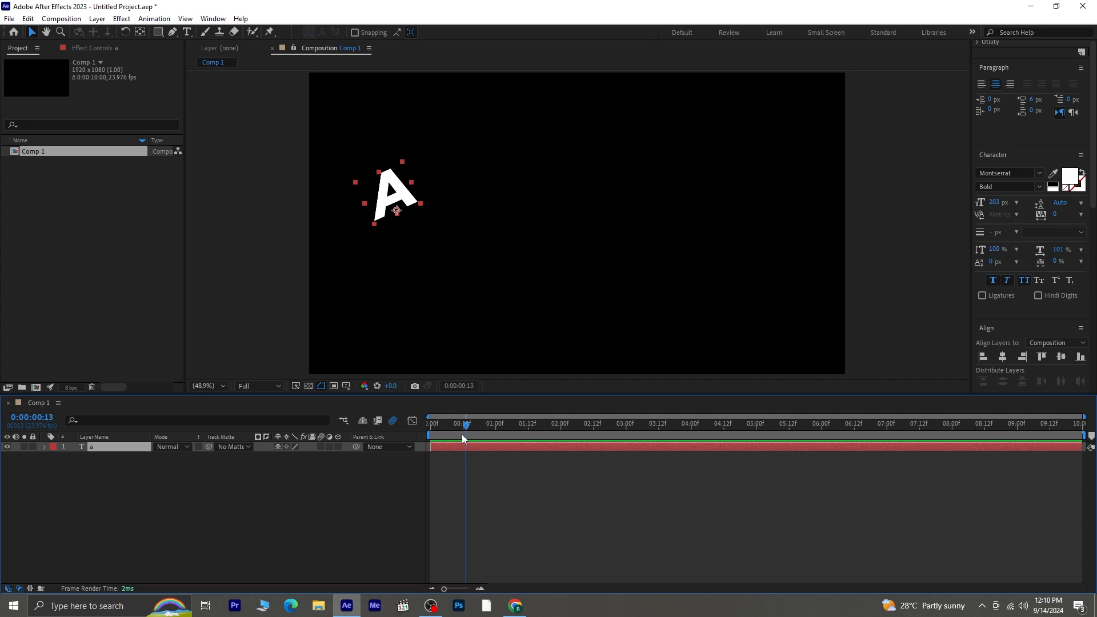
{"action": "key", "text": "p"}
{"action": "left_click", "coordinate": [73, 457]}
{"action": "left_click_drag", "start_coordinate": [465, 426], "coordinate": [6, 438]}
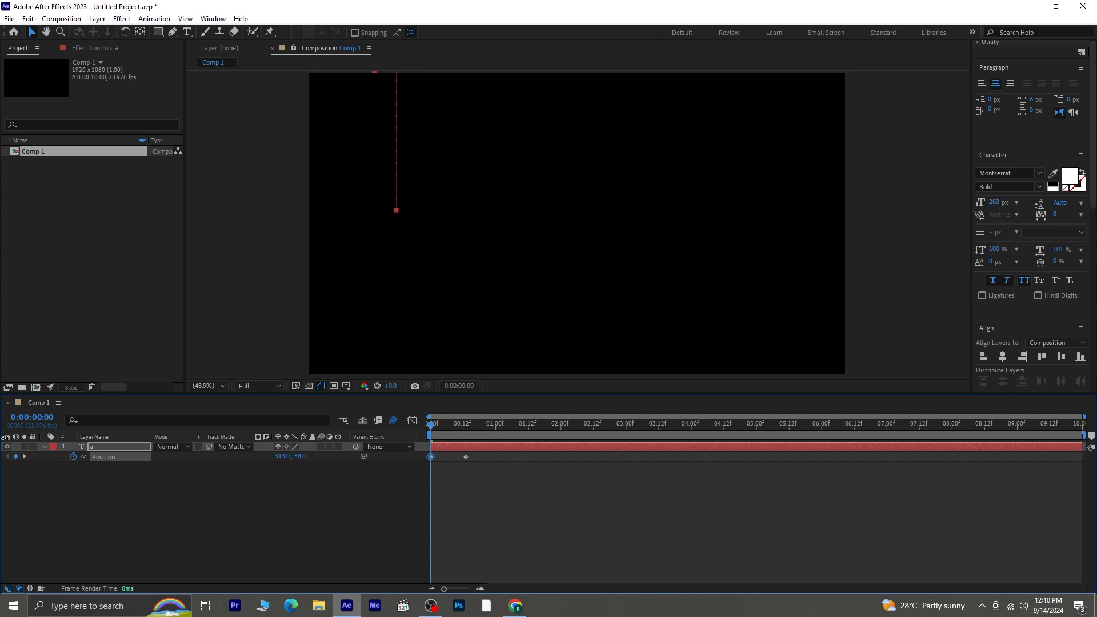
{"action": "key", "text": "space"}
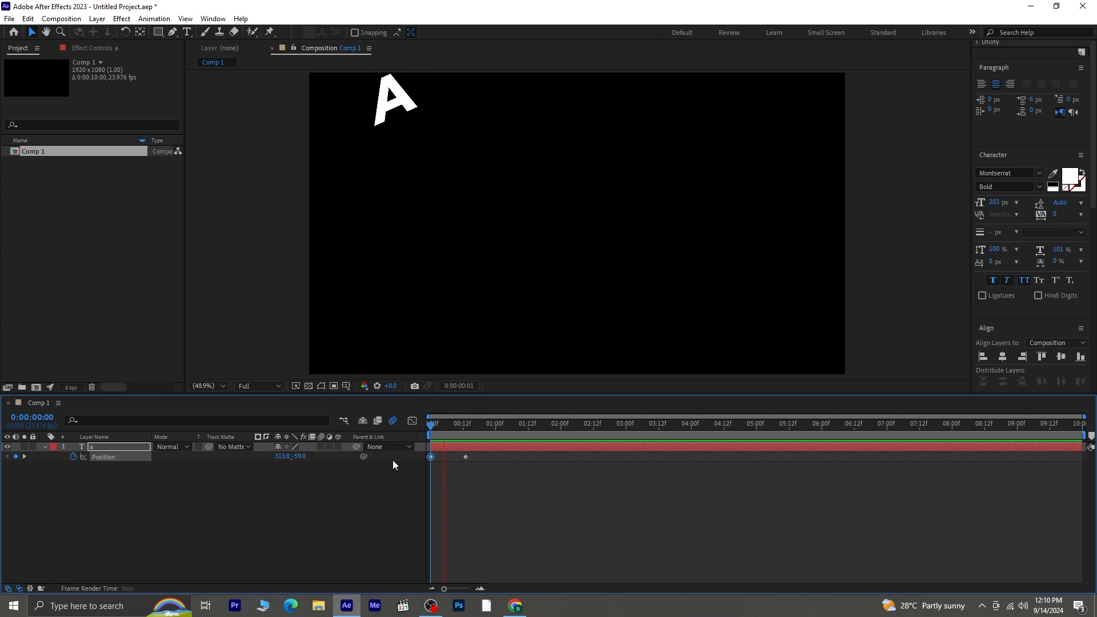
{"action": "key", "text": "space"}
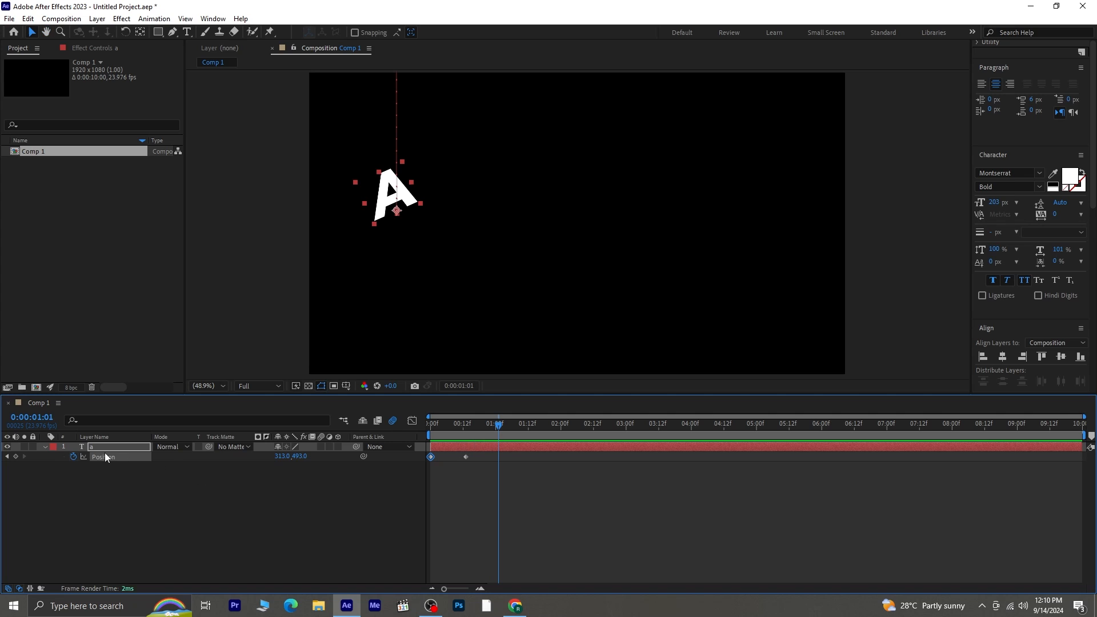
Step: Paste the copied bounce expression (e = .4, g = 5000) onto the letter's Position property and preview the motion
{"action": "left_click", "coordinate": [74, 456], "text": "alt"}
{"action": "key", "text": "ctrl+v"}
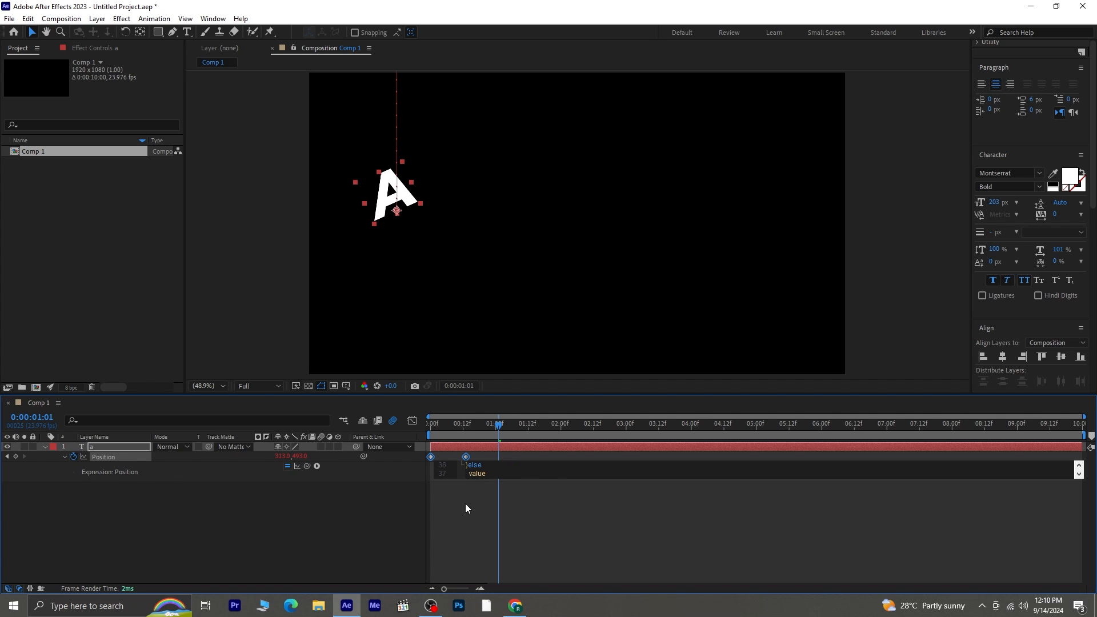
{"action": "left_click", "coordinate": [473, 492]}
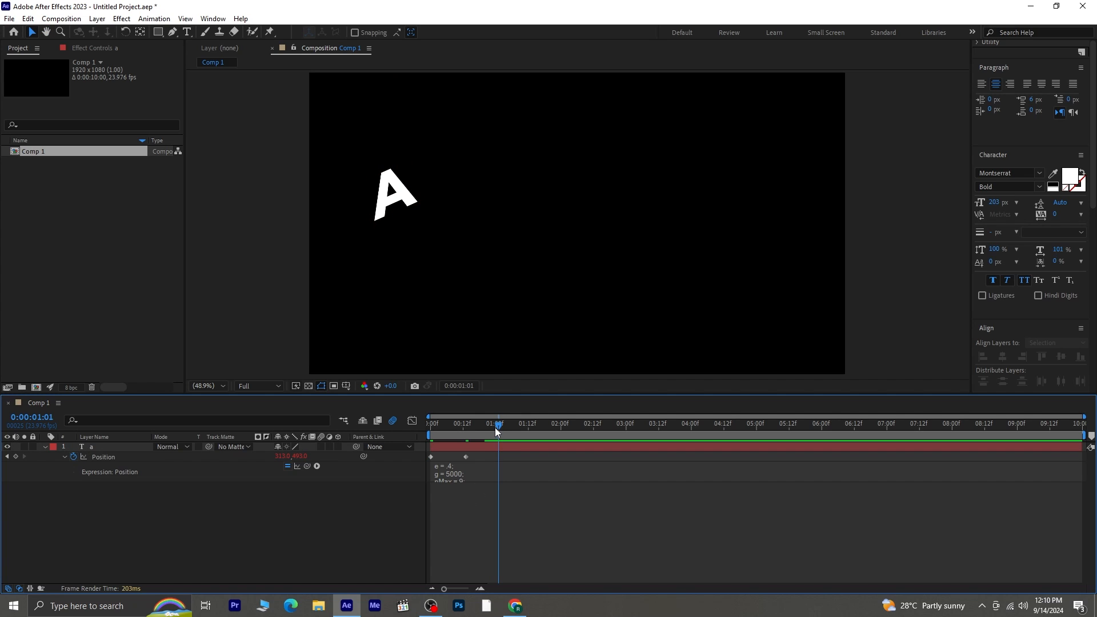
{"action": "left_click_drag", "start_coordinate": [495, 428], "coordinate": [395, 434]}
{"action": "key", "text": "space"}
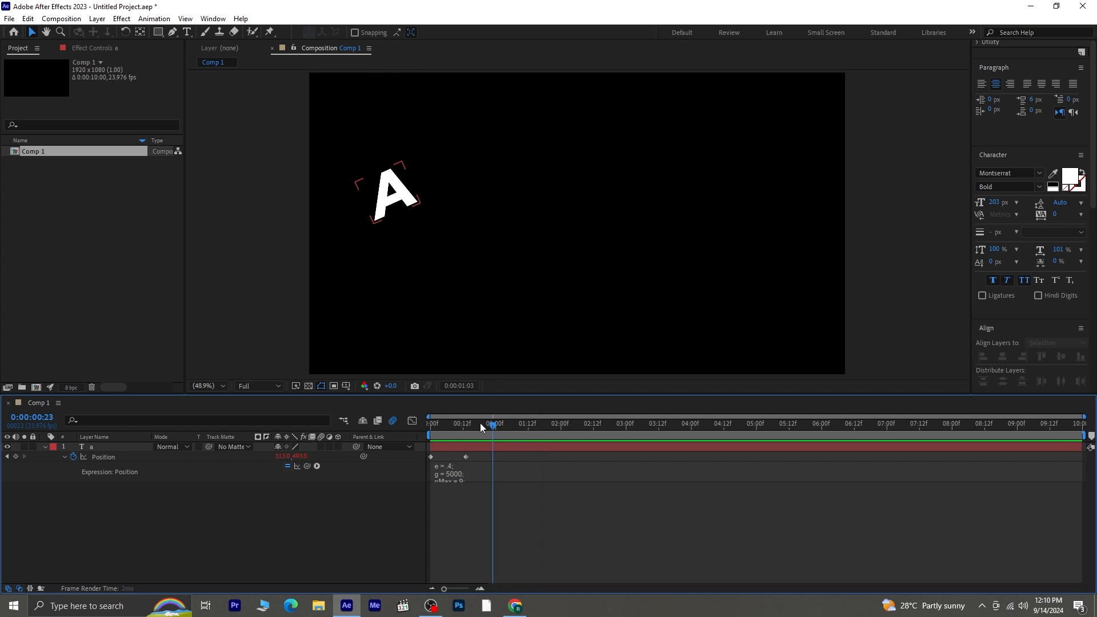
{"action": "key", "text": "space"}
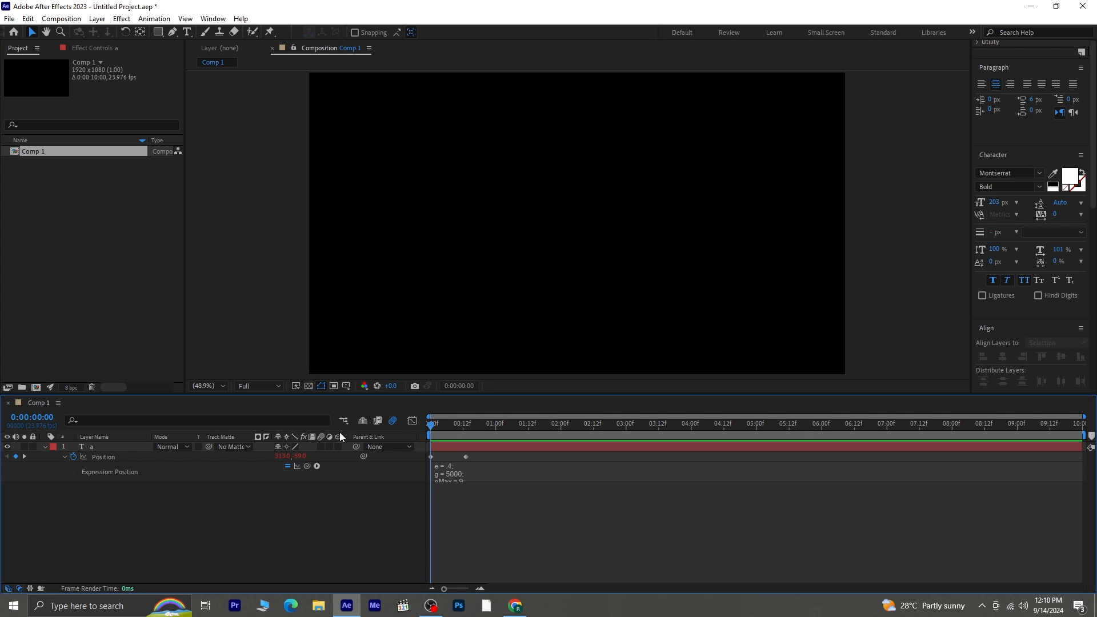
Step: Collapse the letter a layer's properties and duplicate the layer
{"action": "left_click", "coordinate": [65, 457]}
{"action": "left_click", "coordinate": [120, 458]}
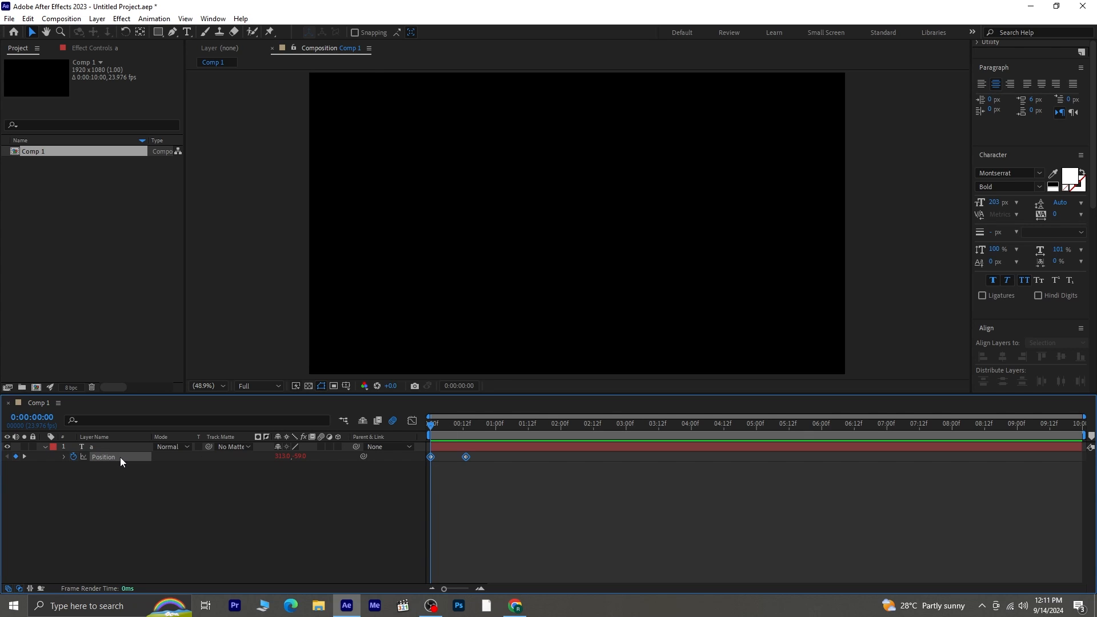
{"action": "left_click", "coordinate": [45, 447]}
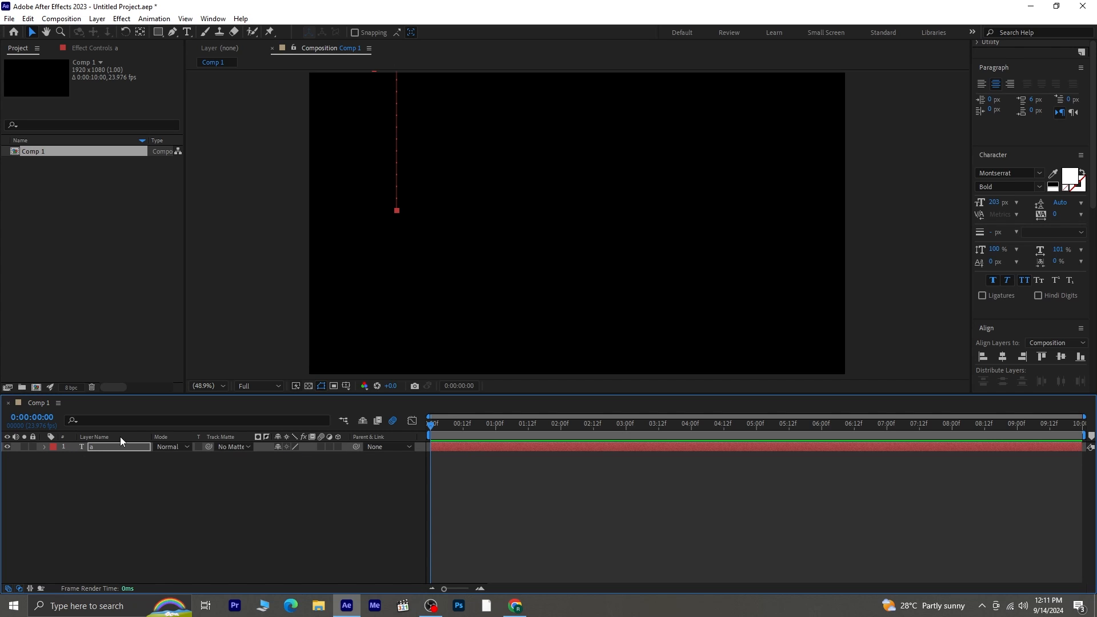
{"action": "key", "text": "ctrl+d"}
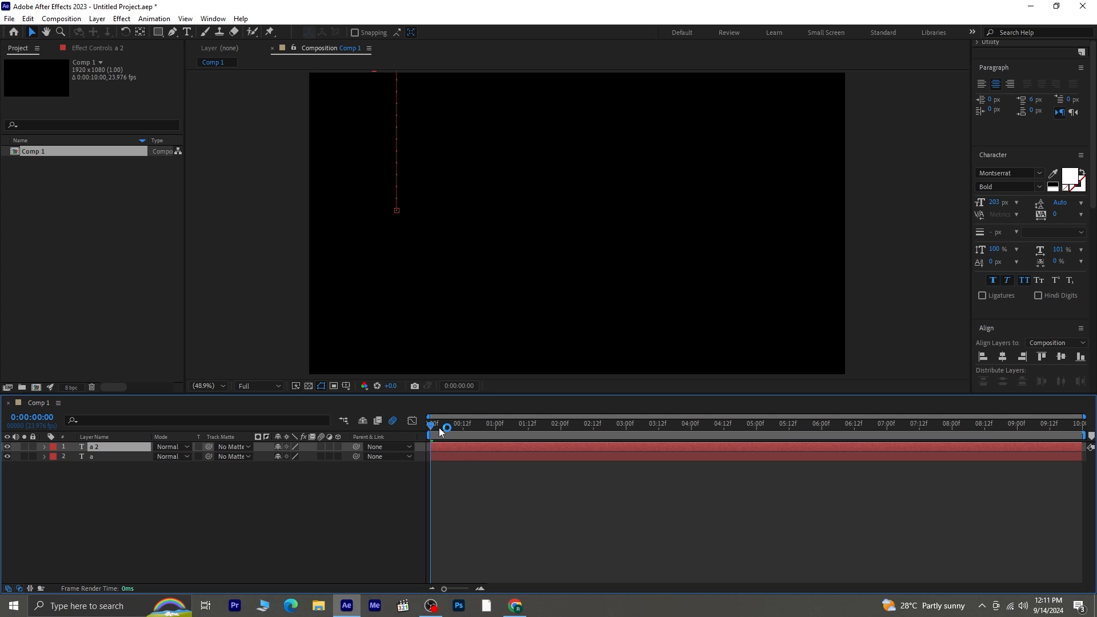
Step: At the 0:00:00:13 position keyframe, move the duplicate beside the first A, to about 464, 487
{"action": "left_click_drag", "start_coordinate": [440, 432], "coordinate": [465, 440]}
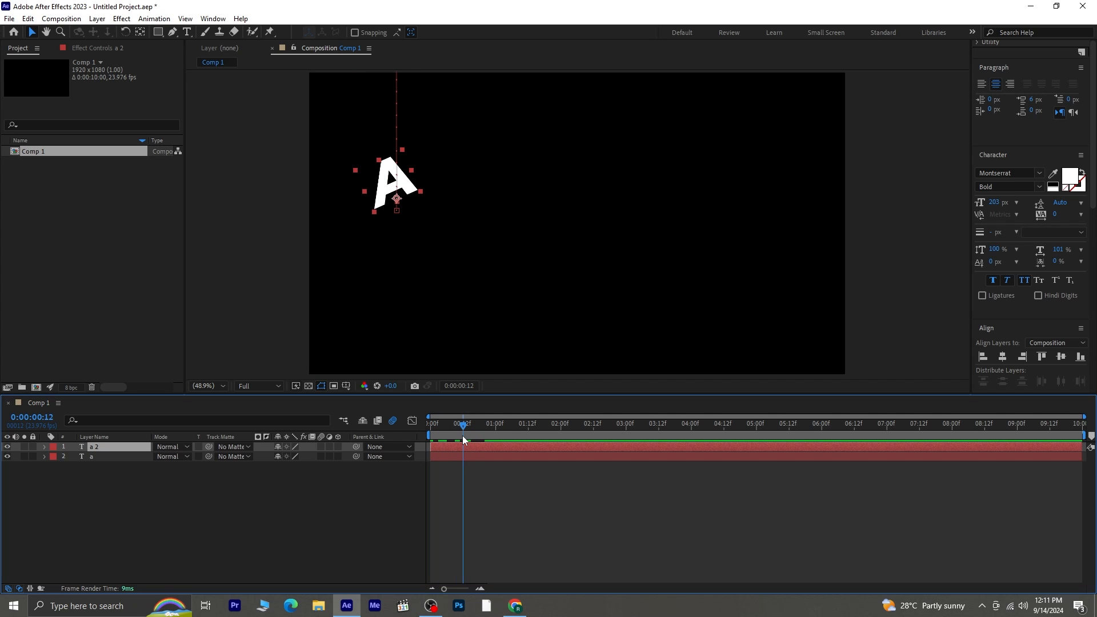
{"action": "key", "text": "p"}
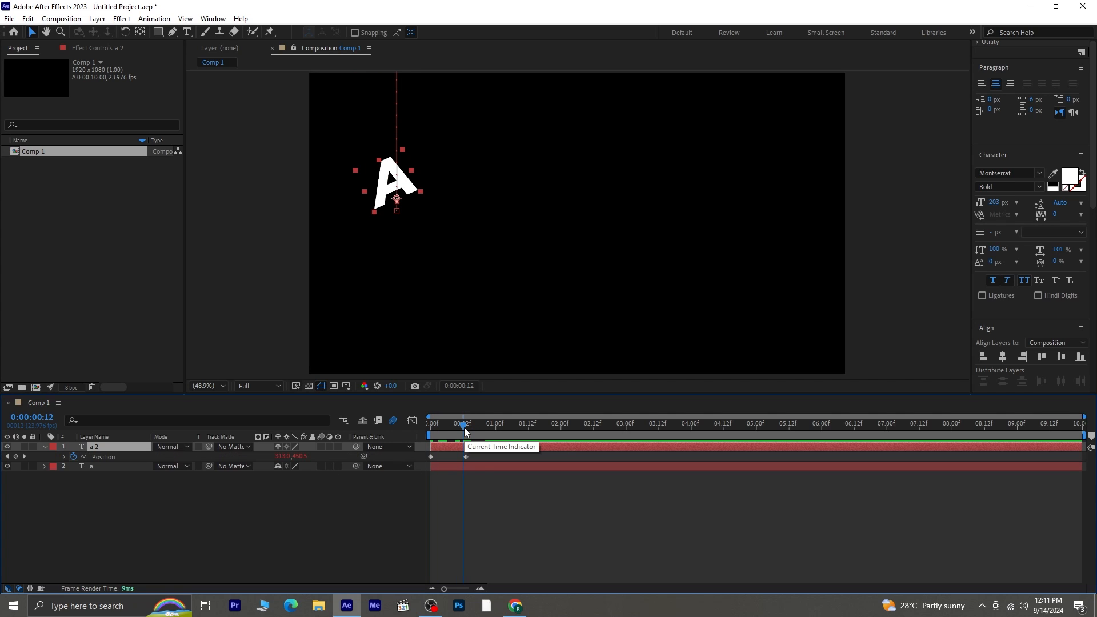
{"action": "left_click", "coordinate": [24, 456]}
{"action": "key", "text": "ctrl+t"}
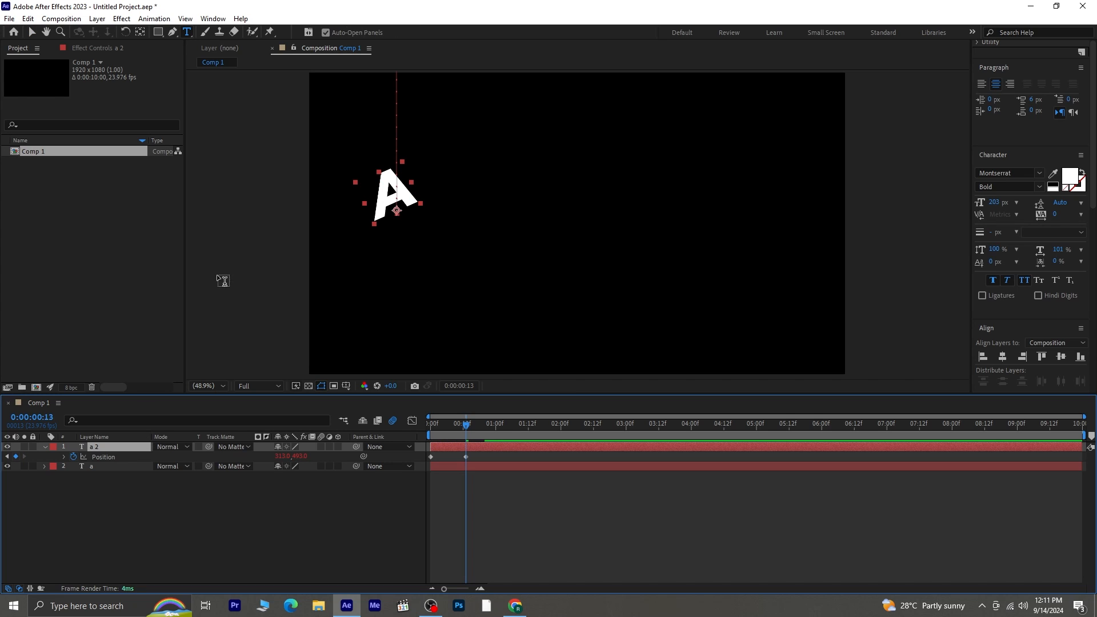
{"action": "key", "text": "v"}
{"action": "left_click_drag", "start_coordinate": [399, 196], "coordinate": [440, 194]}
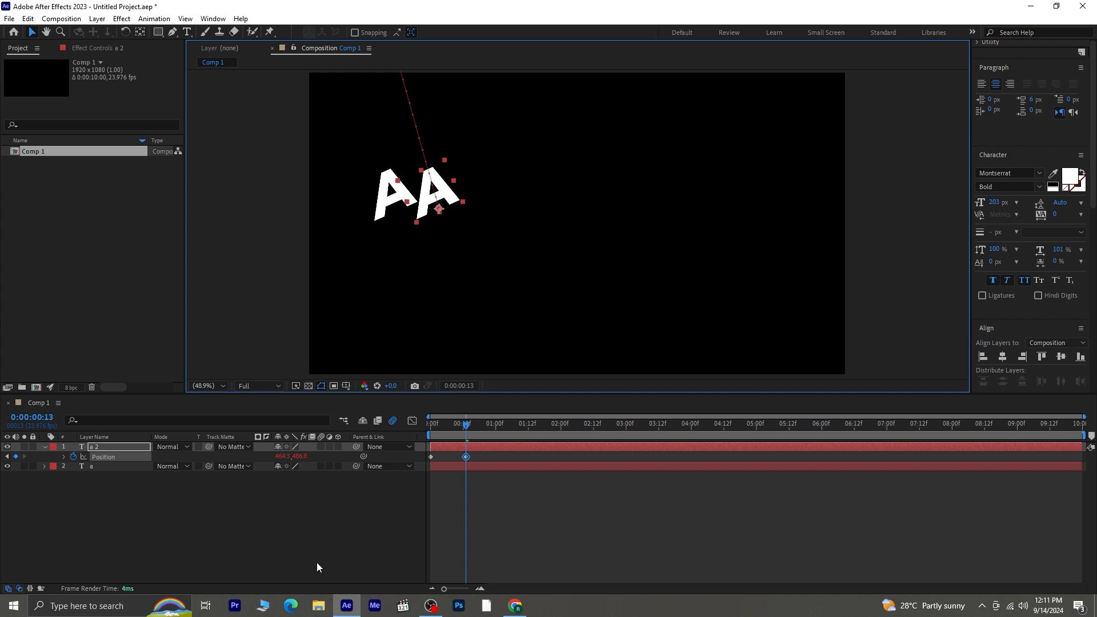
Step: At the 0:00:00:00 position keyframe, shift the duplicate right above its landing spot, to about 470, -55
{"action": "left_click", "coordinate": [8, 456]}
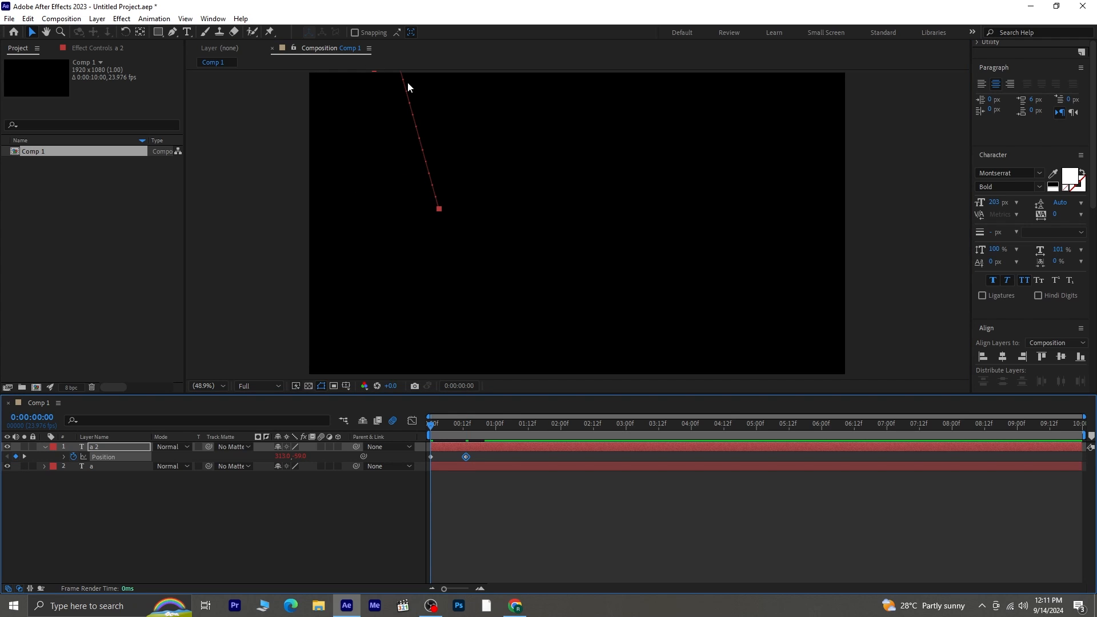
{"action": "left_click_drag", "start_coordinate": [431, 126], "coordinate": [420, 165]}
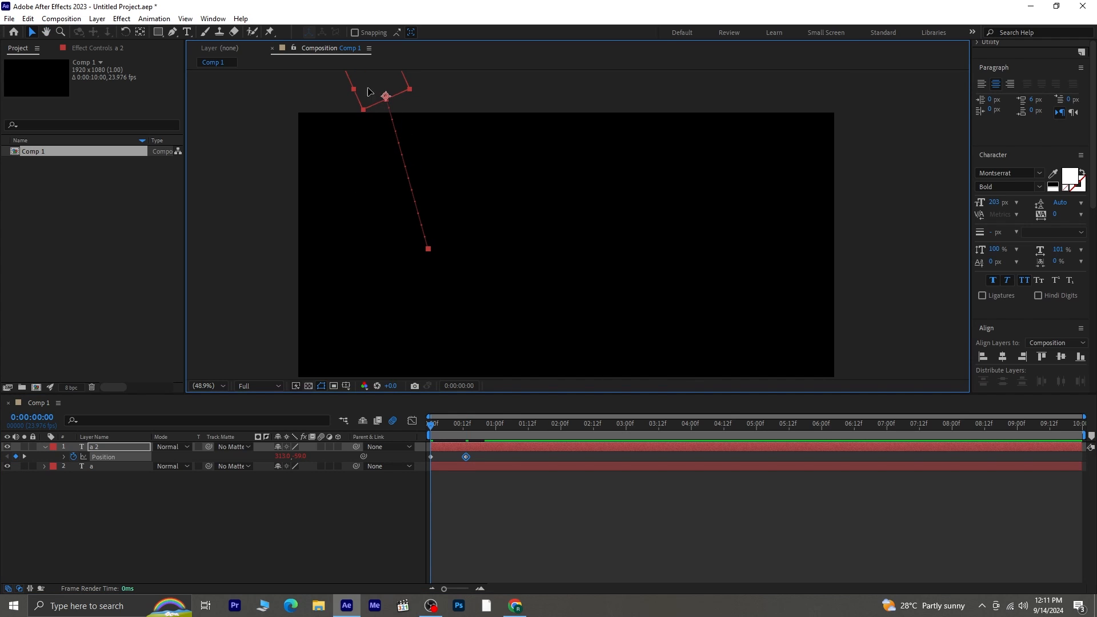
{"action": "left_click_drag", "start_coordinate": [370, 91], "coordinate": [413, 93]}
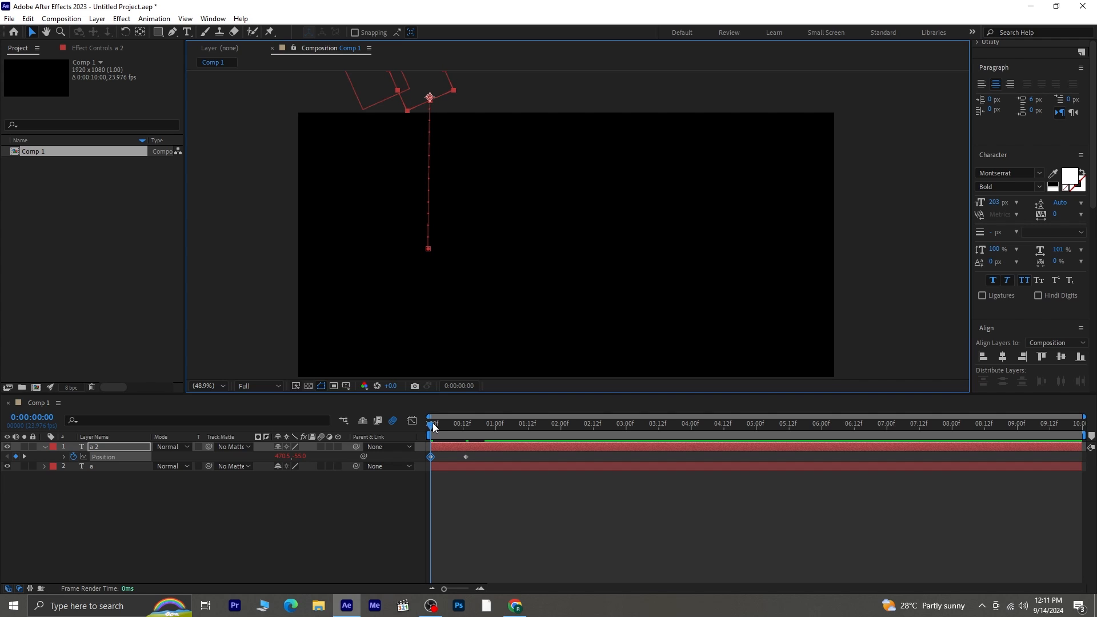
Step: Set the duplicate letter's rotation to -4° while viewing frame 0:00:00:13
{"action": "left_click_drag", "start_coordinate": [433, 428], "coordinate": [468, 447]}
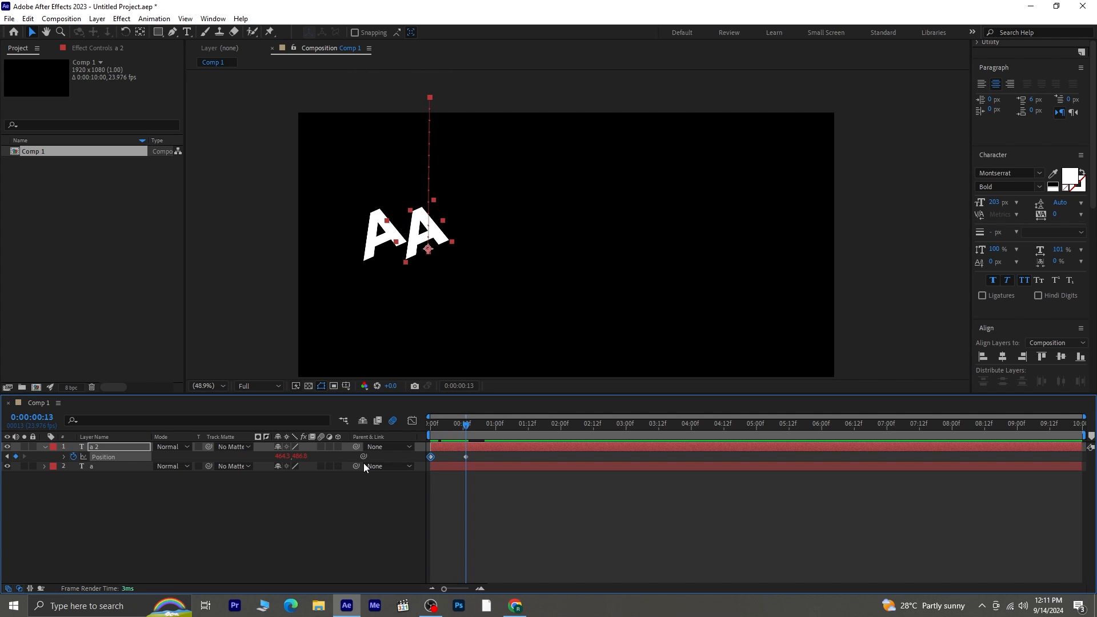
{"action": "key", "text": "r"}
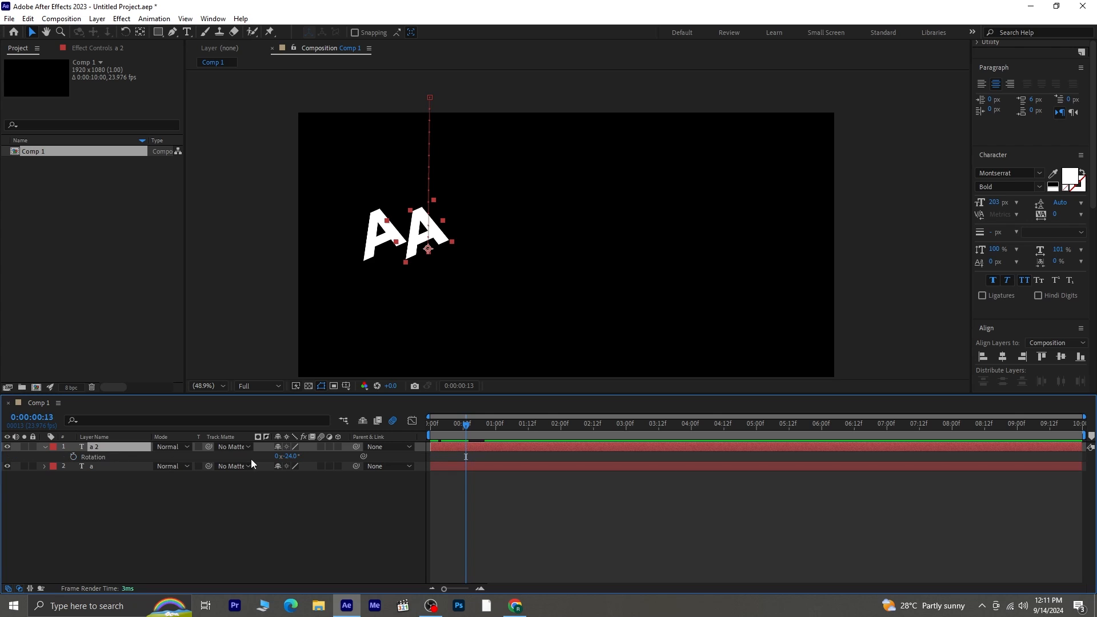
{"action": "left_click_drag", "start_coordinate": [291, 455], "coordinate": [302, 455]}
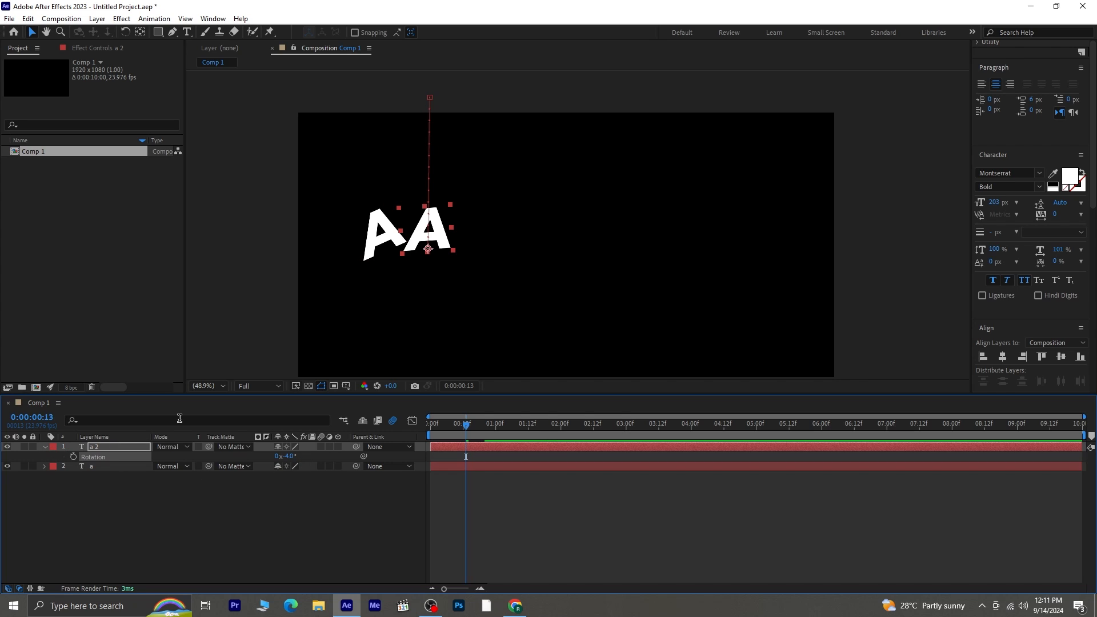
Step: Replace the duplicate's text with "n" and collapse the layer's properties
{"action": "left_click", "coordinate": [187, 33]}
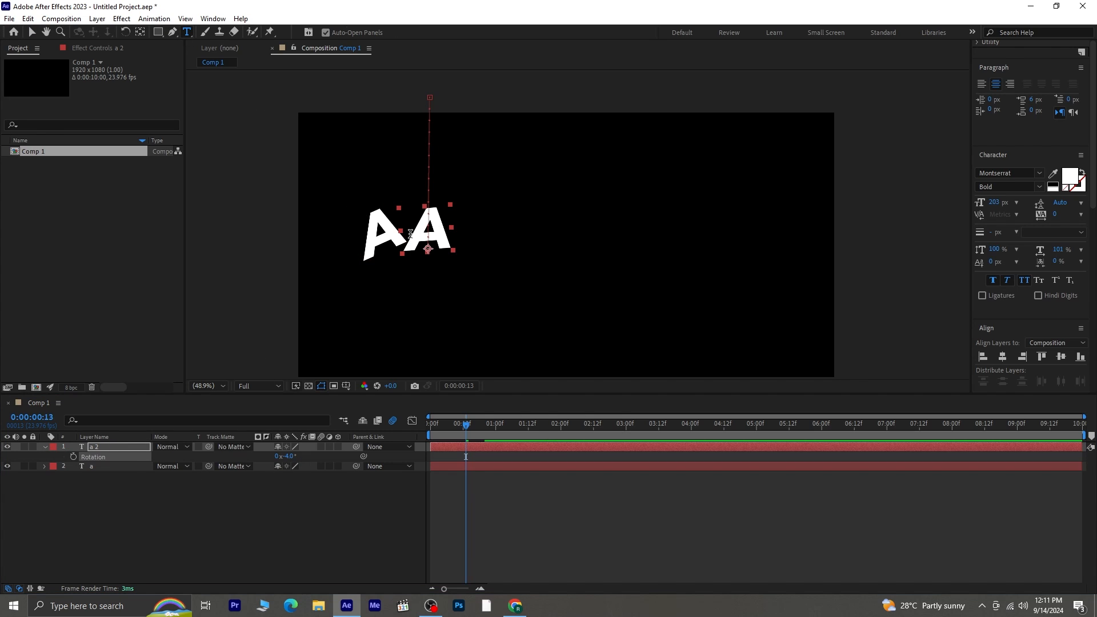
{"action": "double_click", "coordinate": [450, 240]}
{"action": "type", "text": "n"}
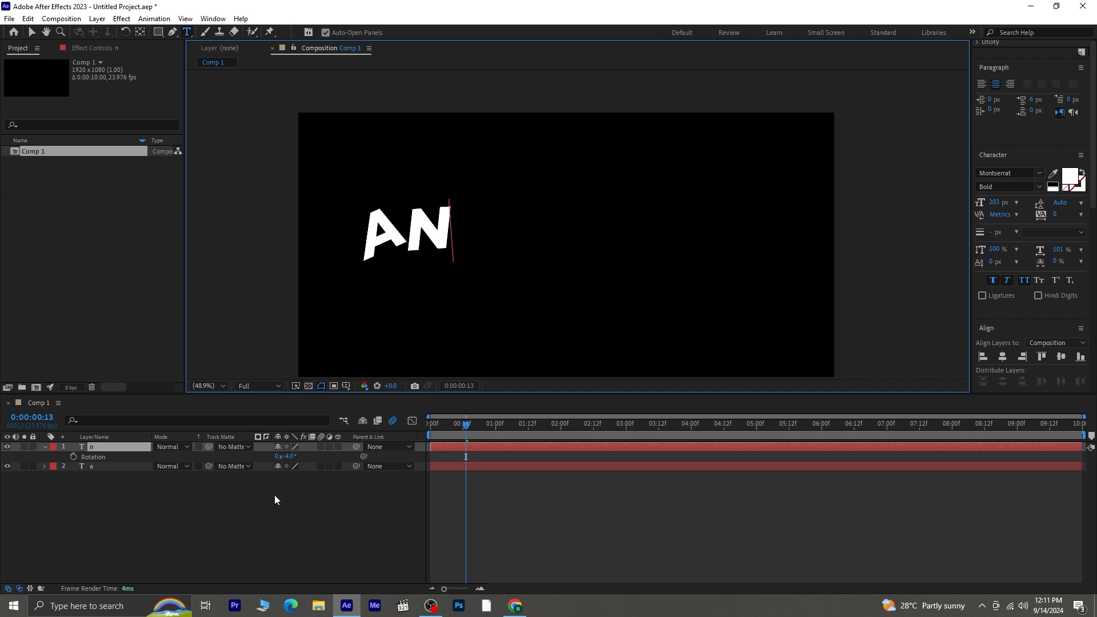
{"action": "left_click", "coordinate": [97, 444]}
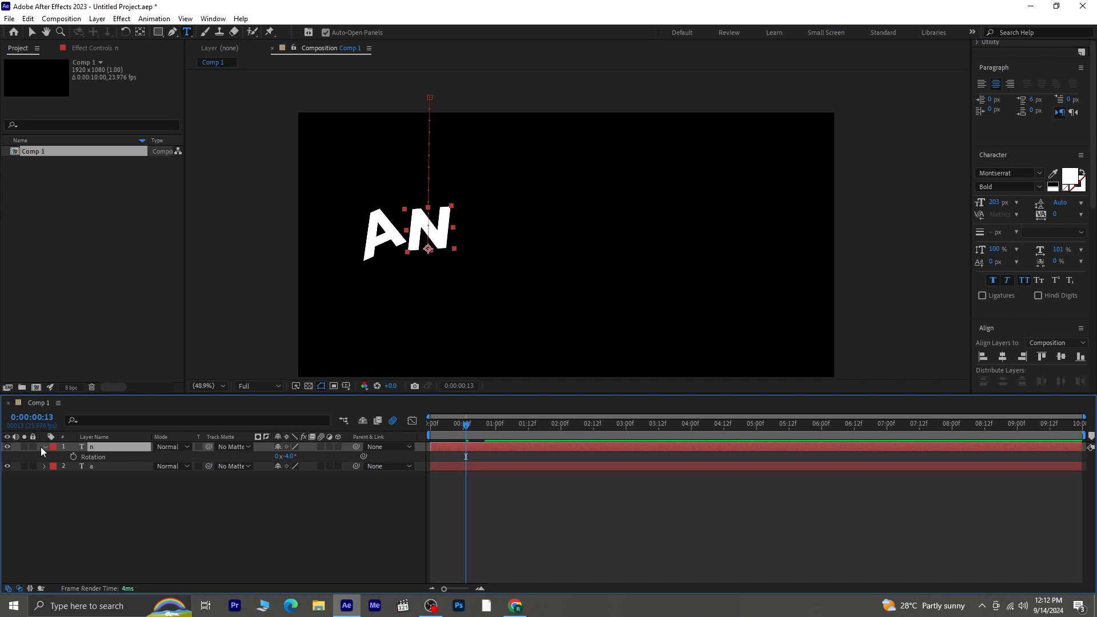
{"action": "left_click", "coordinate": [41, 447]}
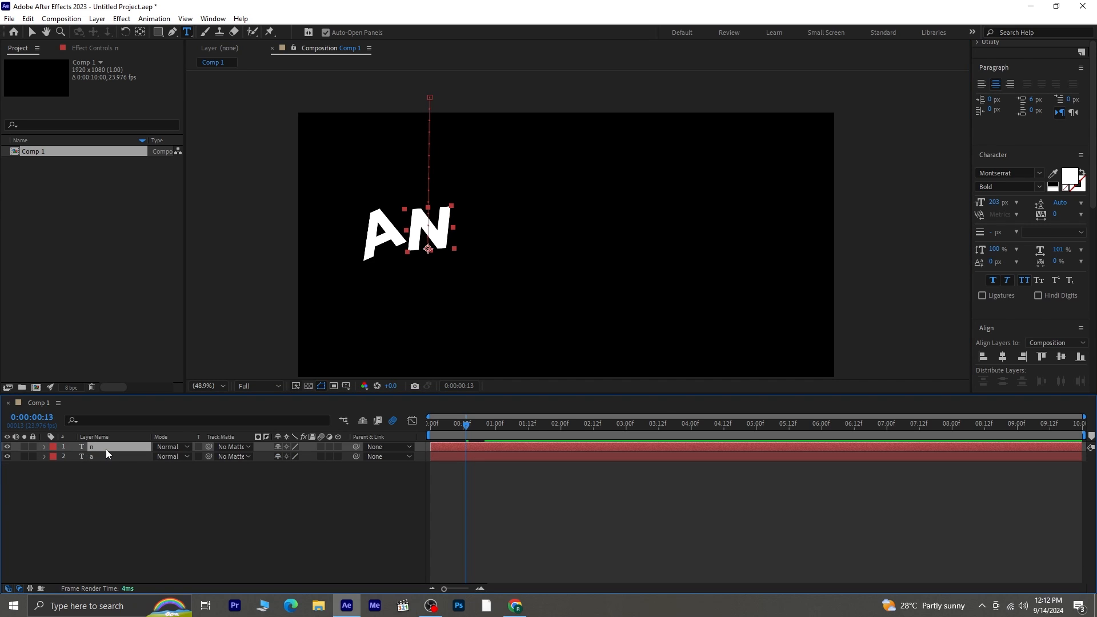
Step: Duplicate the n layer and shift both ends of its motion path right, landing beside the first N at about 618, 479
{"action": "key", "text": "ctrl+d"}
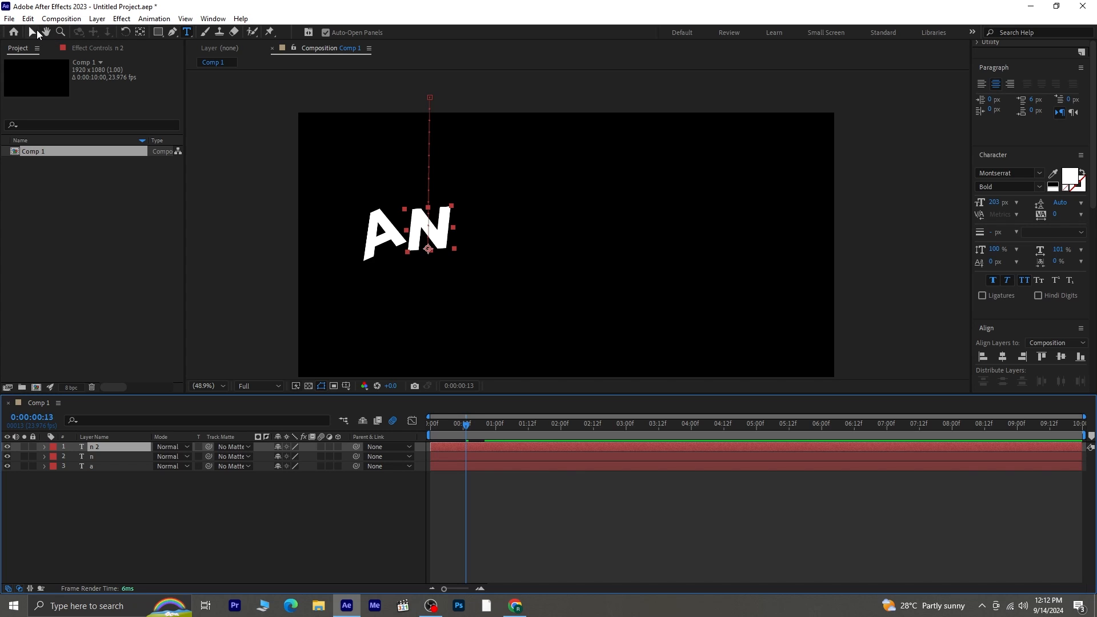
{"action": "key", "text": "p"}
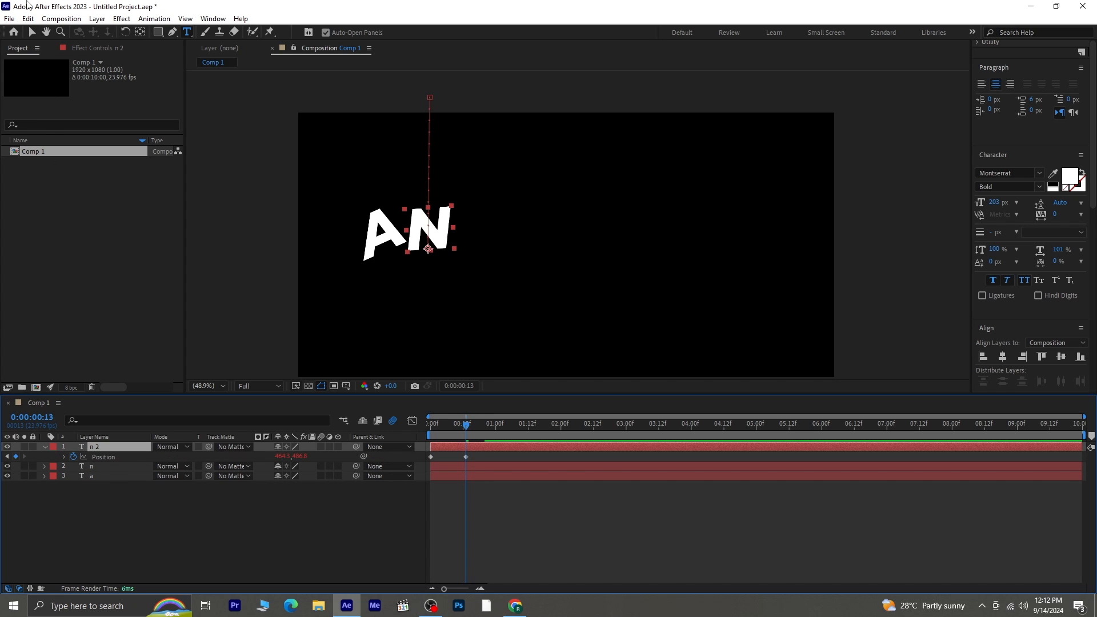
{"action": "left_click", "coordinate": [30, 29]}
{"action": "left_click_drag", "start_coordinate": [435, 228], "coordinate": [478, 227]}
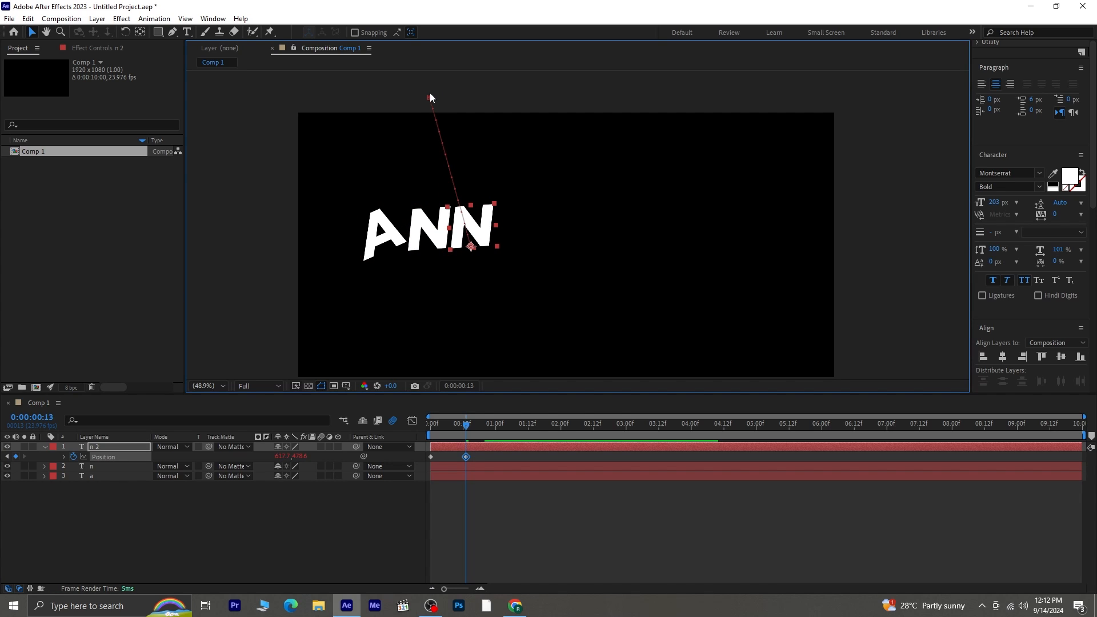
{"action": "left_click_drag", "start_coordinate": [431, 95], "coordinate": [474, 96]}
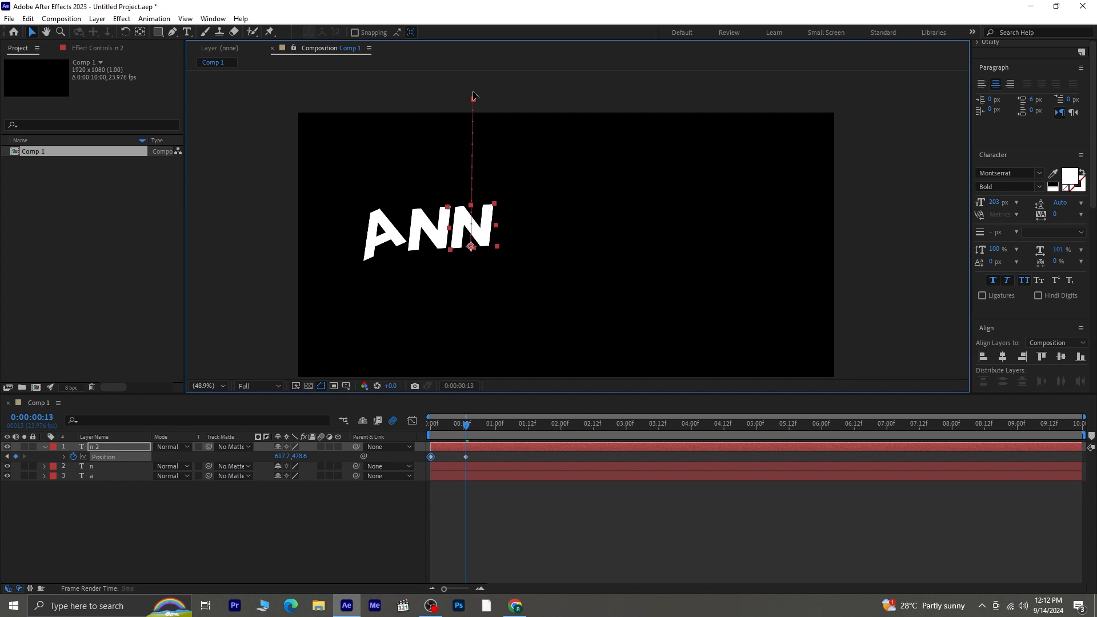
Step: Replace the second N's text with "i" and shift both ends of its motion path left, landing beside the N at about 585, 475
{"action": "left_click", "coordinate": [187, 32]}
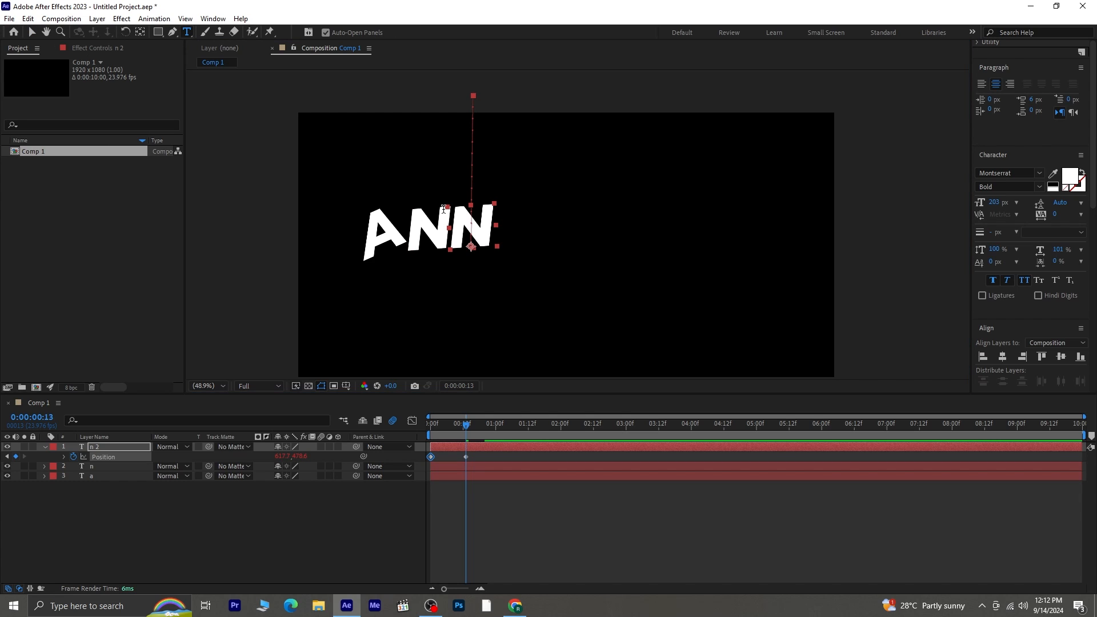
{"action": "left_click_drag", "start_coordinate": [446, 228], "coordinate": [505, 229]}
{"action": "type", "text": "i"}
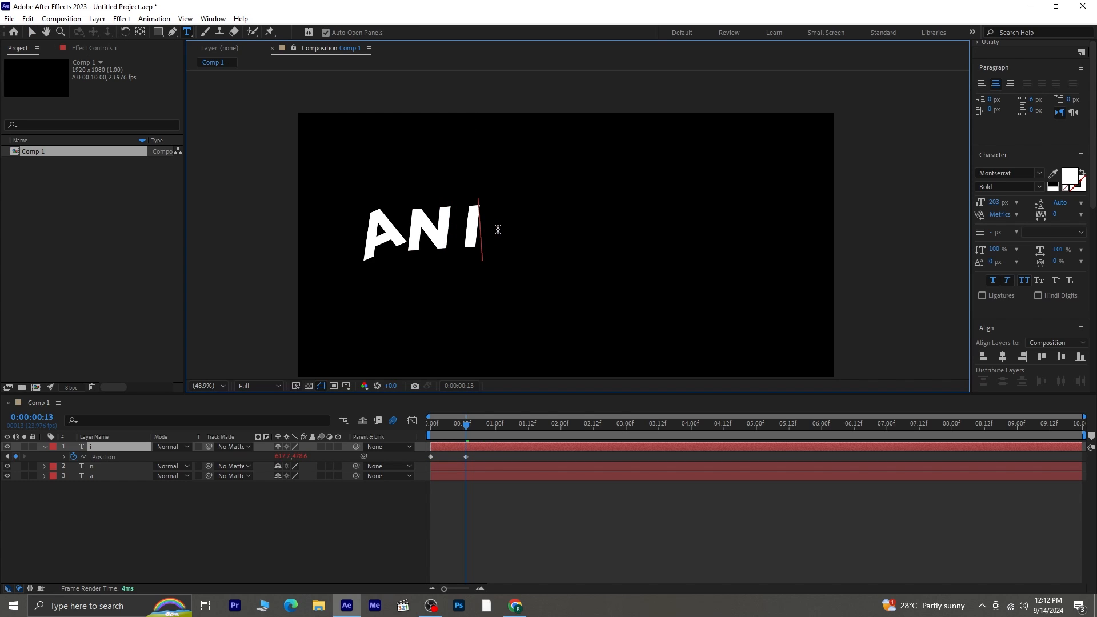
{"action": "left_click", "coordinate": [34, 33]}
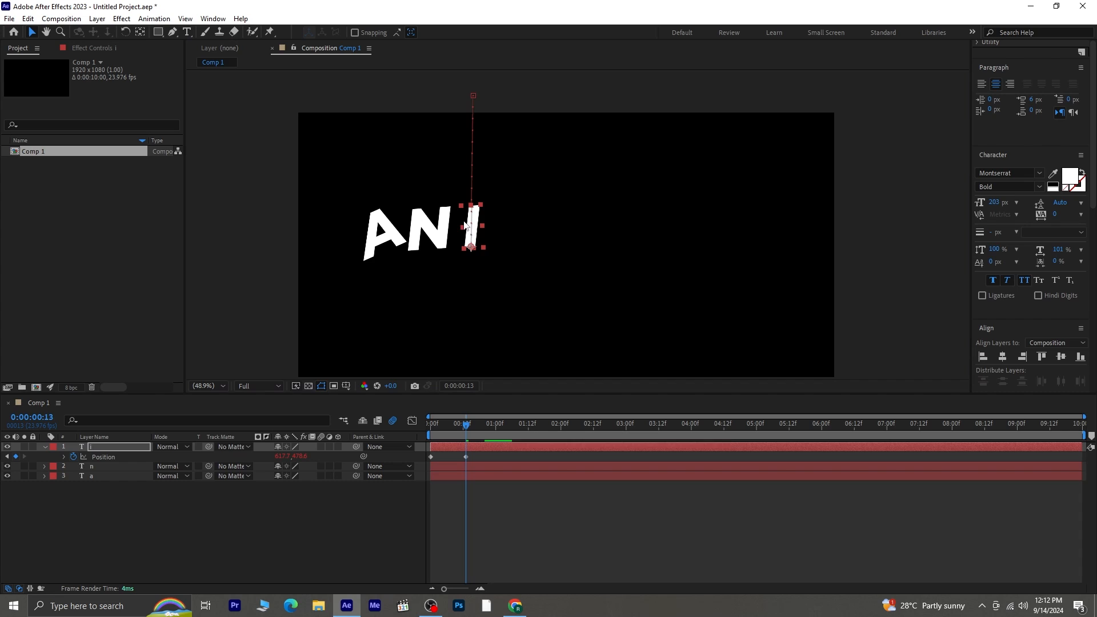
{"action": "left_click_drag", "start_coordinate": [470, 230], "coordinate": [461, 229]}
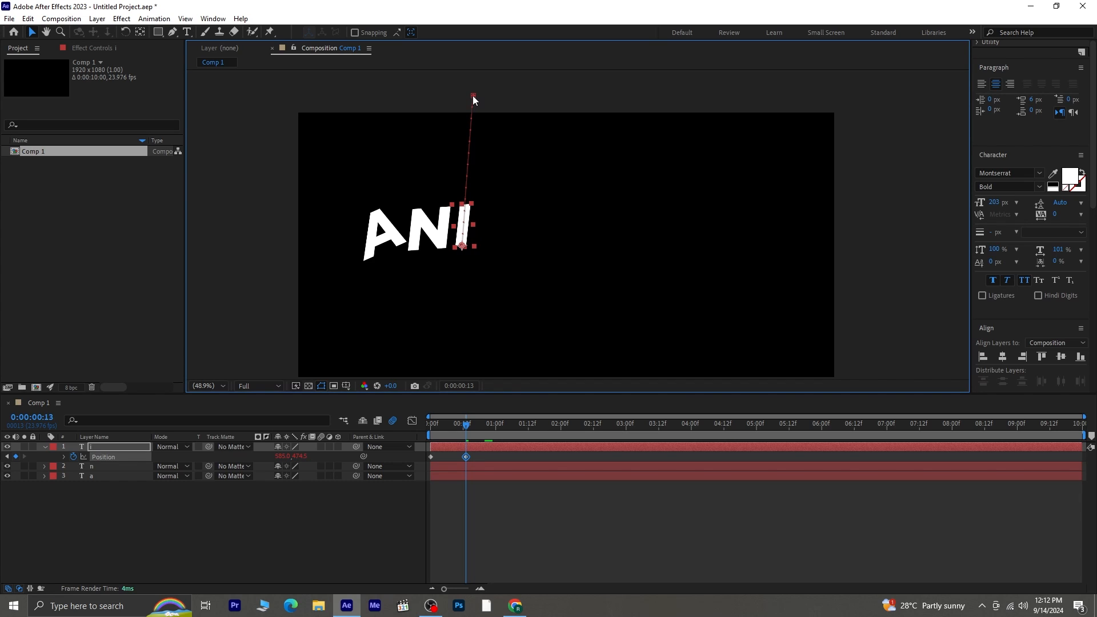
{"action": "left_click_drag", "start_coordinate": [473, 97], "coordinate": [464, 93]}
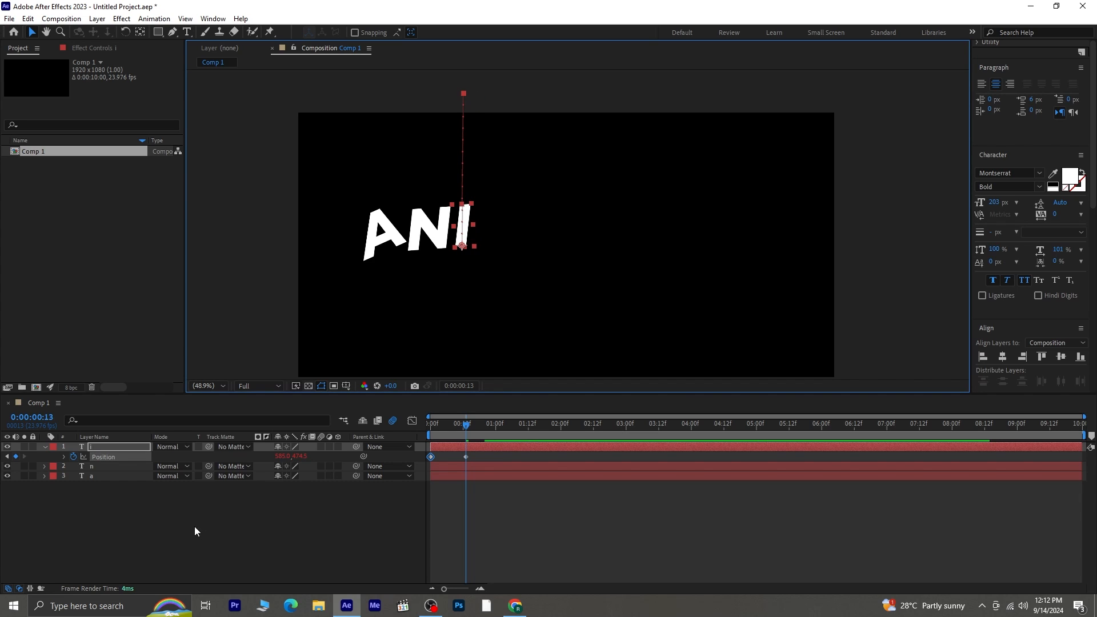
Step: Set the I's rotation to -19°, nudge it slightly down and right to sit against the N, and collapse its properties
{"action": "key", "text": "r"}
{"action": "left_click_drag", "start_coordinate": [288, 457], "coordinate": [279, 455]}
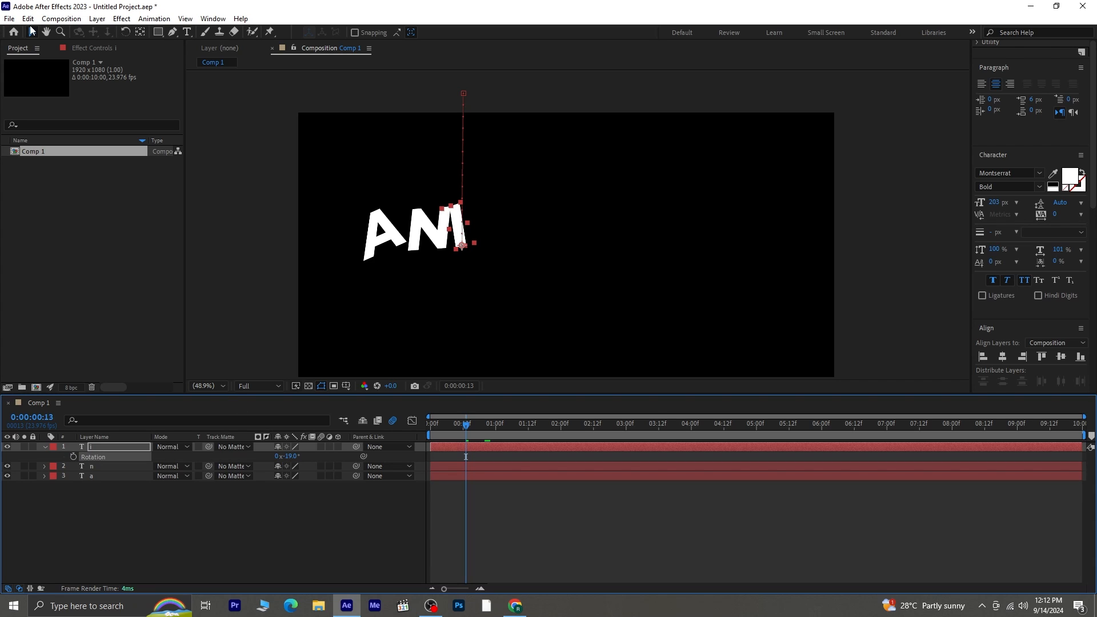
{"action": "left_click_drag", "start_coordinate": [455, 232], "coordinate": [459, 235]}
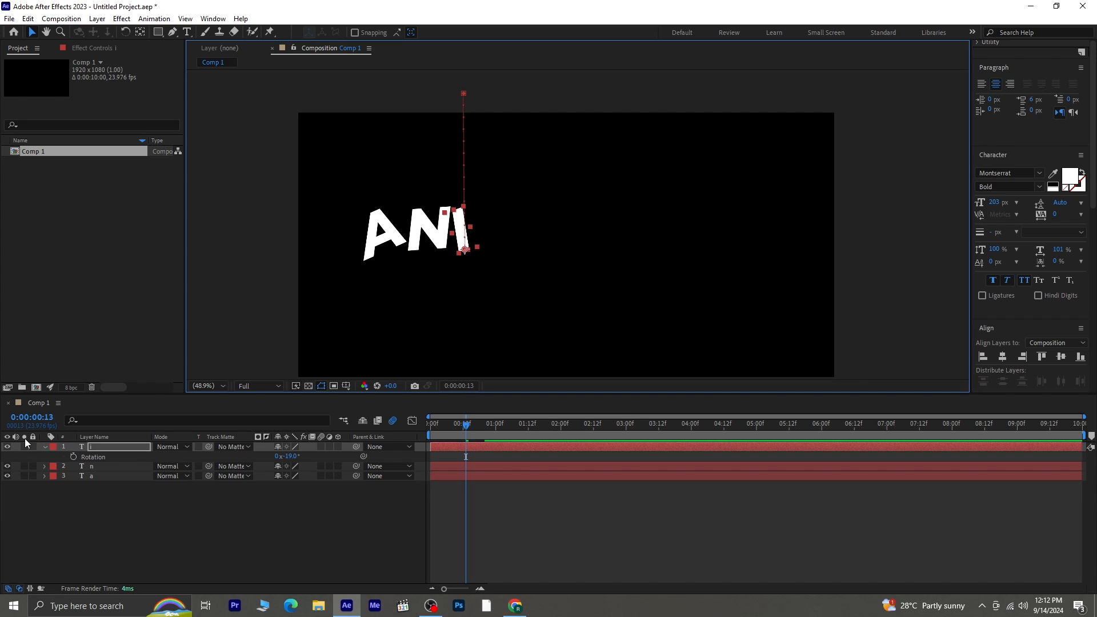
{"action": "left_click", "coordinate": [47, 447]}
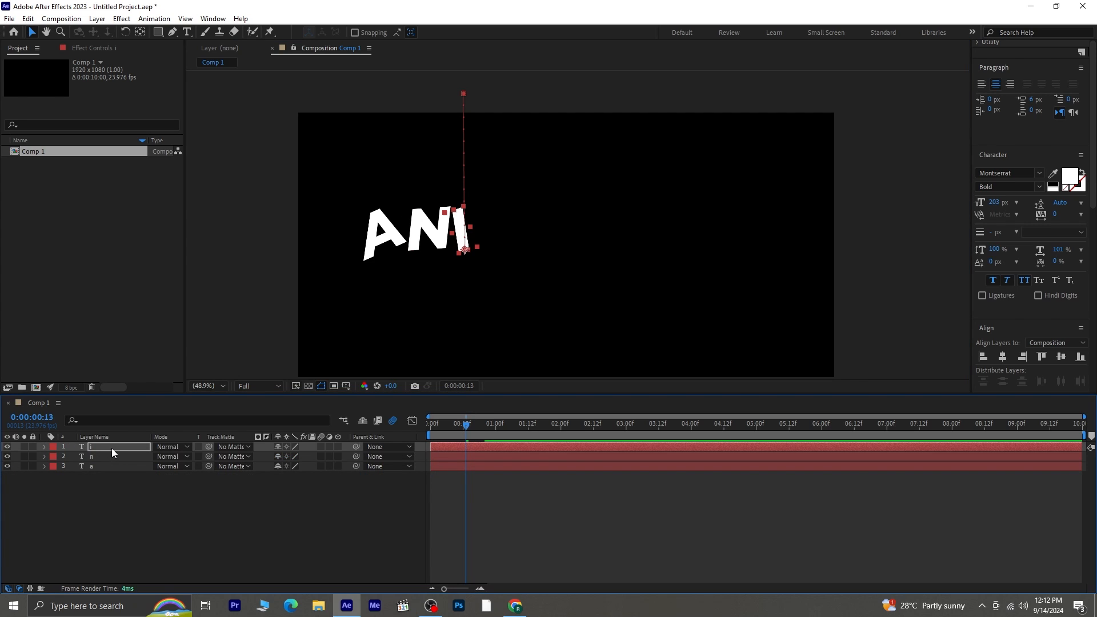
Step: Duplicate the i layer and shift the copy's position at 0:00:00:13 right, just beside the original I
{"action": "key", "text": "ctrl+d"}
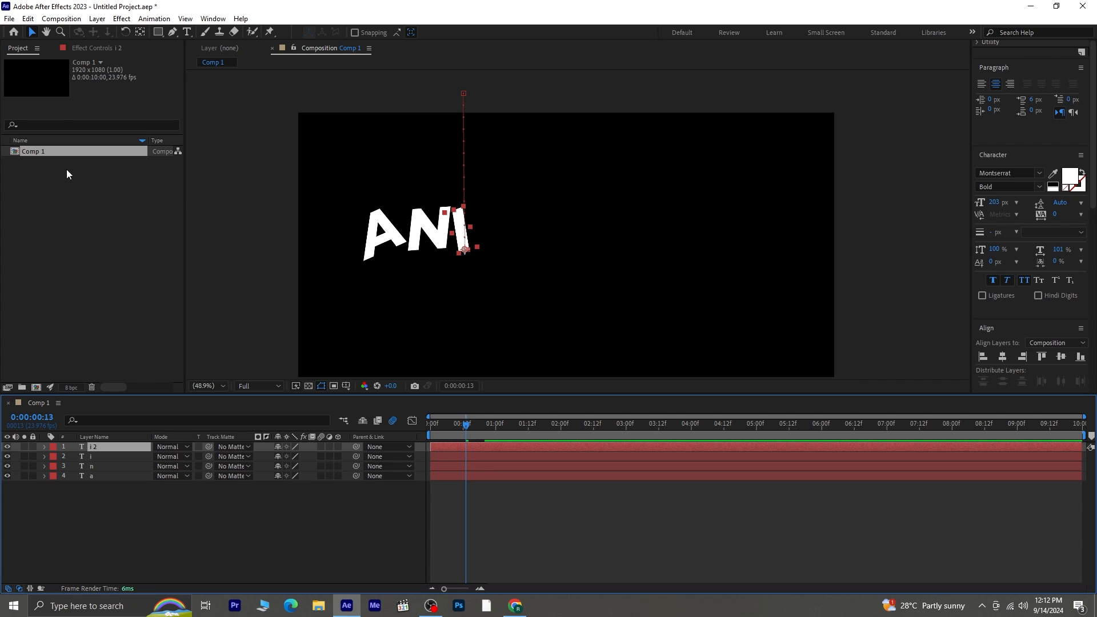
{"action": "key", "text": "p"}
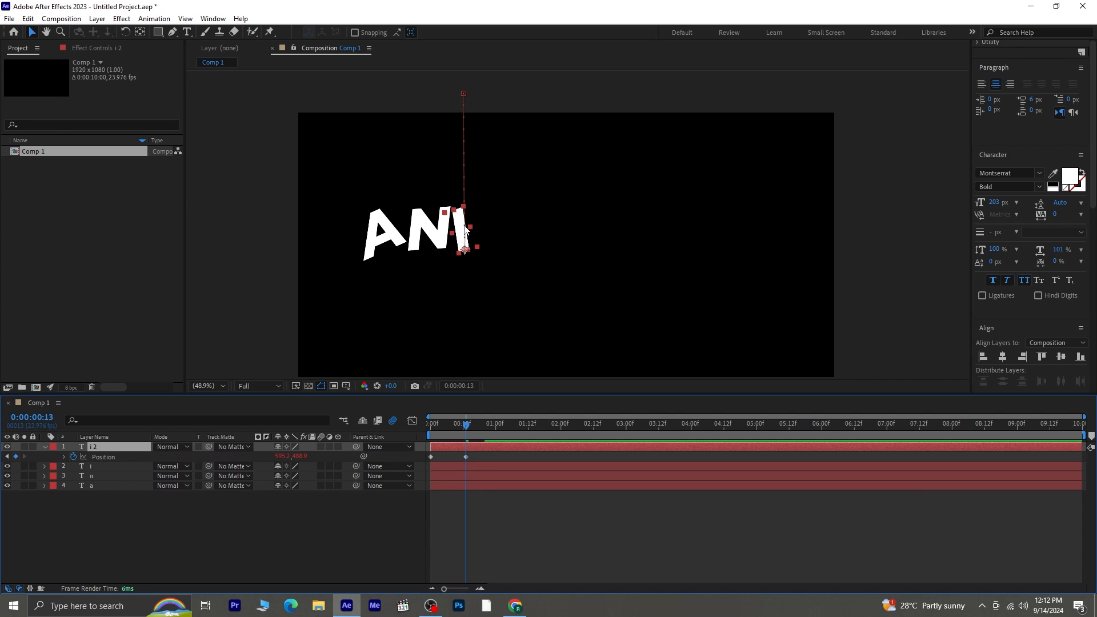
{"action": "left_click_drag", "start_coordinate": [457, 231], "coordinate": [479, 228]}
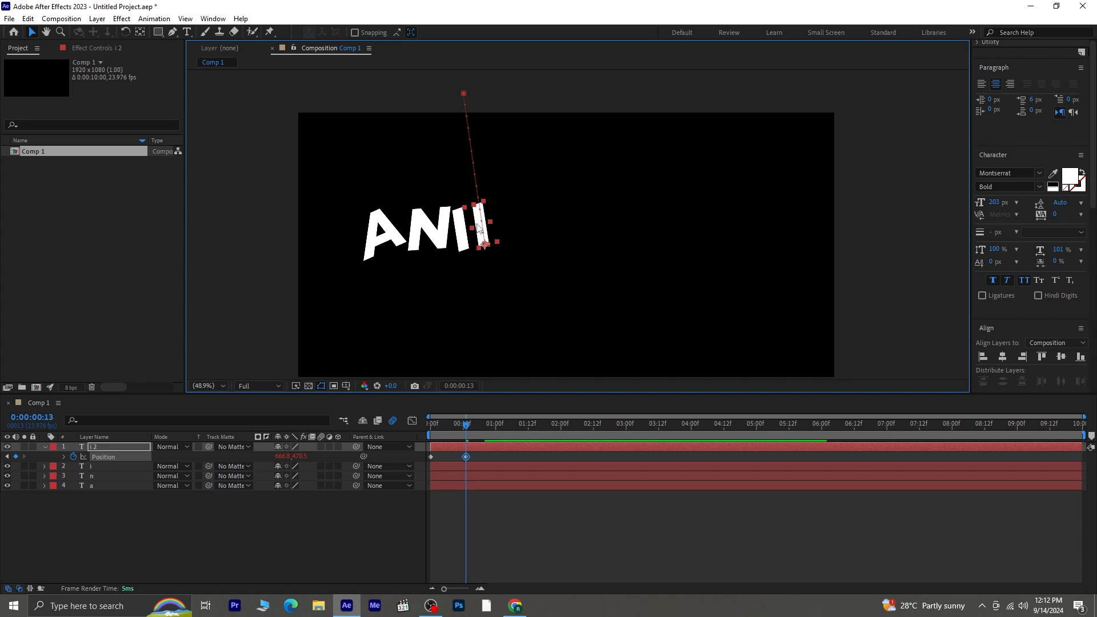
Step: Replace the duplicated I's text with "m"
{"action": "key", "text": "ctrl+t"}
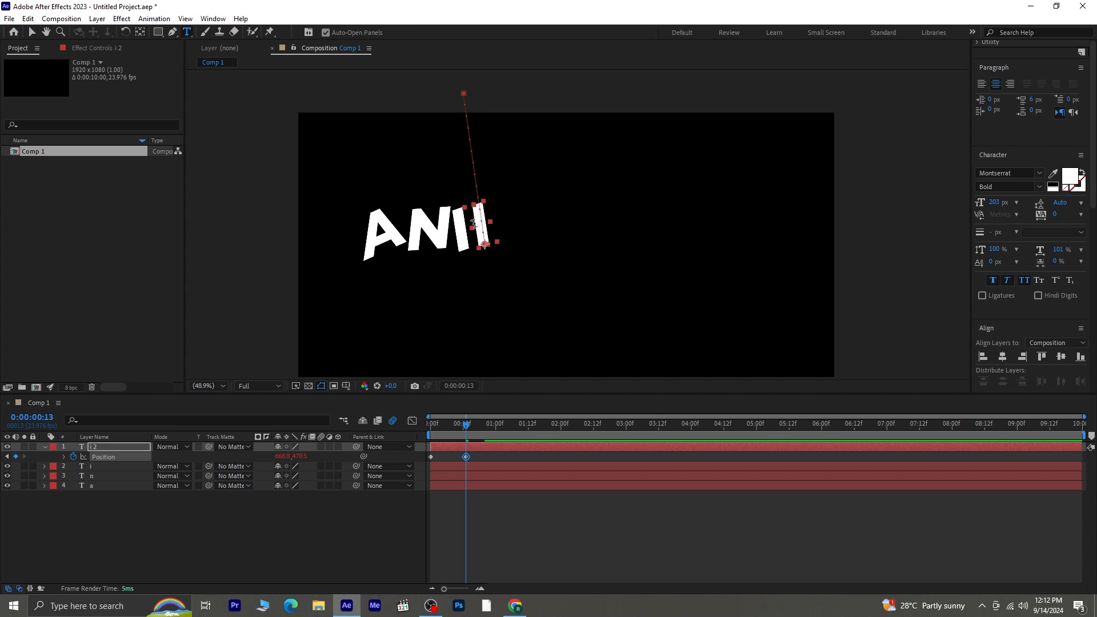
{"action": "double_click", "coordinate": [486, 220]}
{"action": "type", "text": "m"}
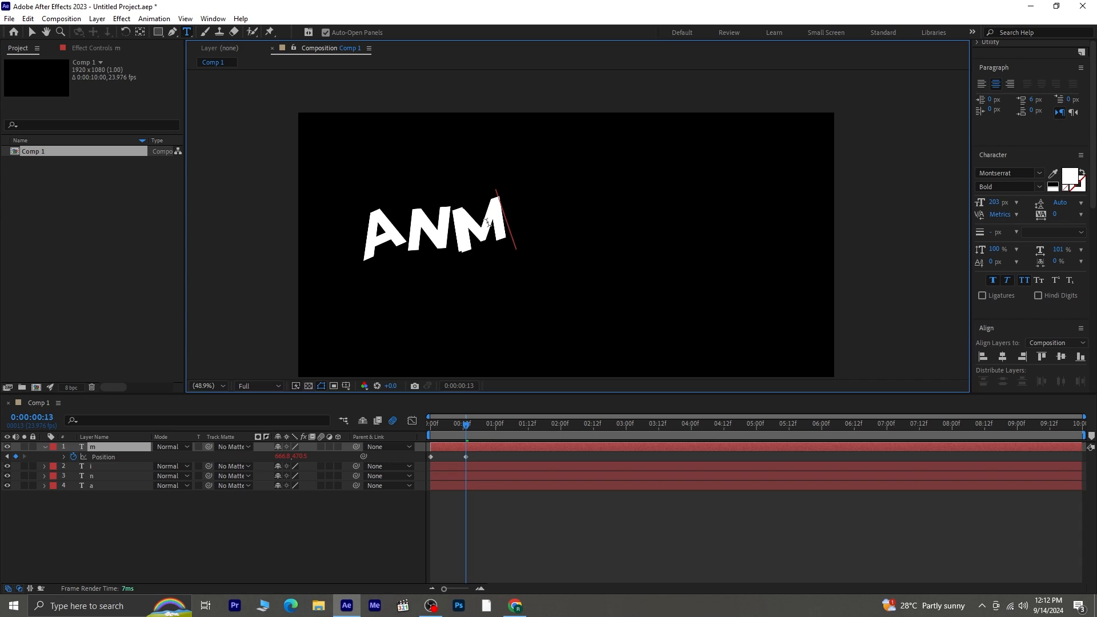
{"action": "left_click", "coordinate": [32, 32]}
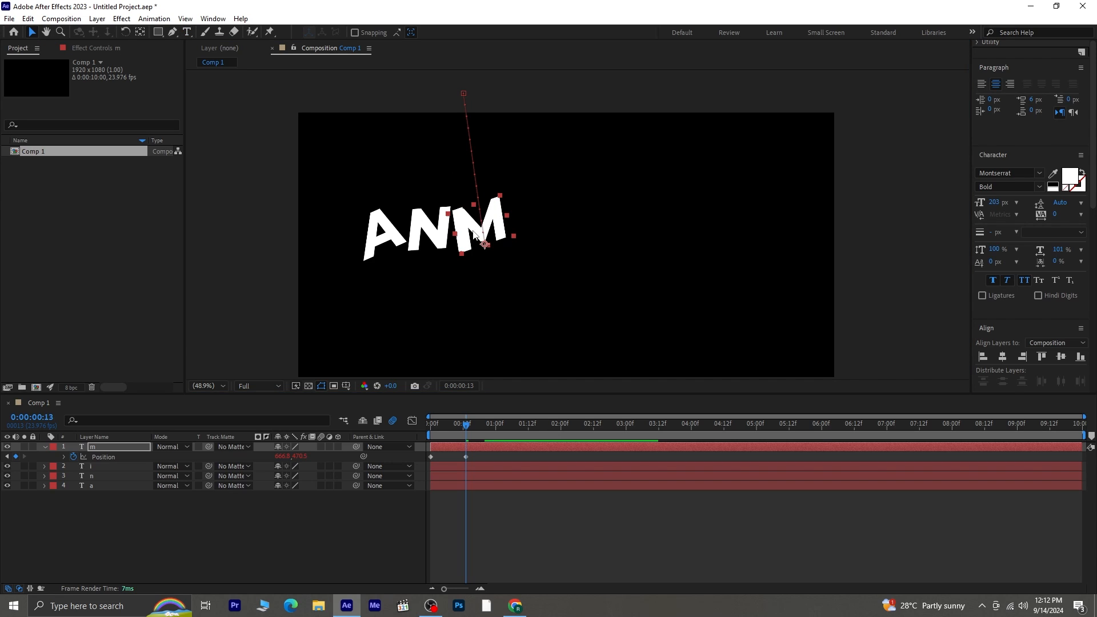
Step: Shift the M's landing position to about 710, 460 and its starting keyframe position to about 720, -46
{"action": "mouse_move", "coordinate": [472, 232]}
{"action": "left_mouse_down"}
{"action": "mouse_move", "coordinate": [493, 231]}
{"action": "mouse_move", "coordinate": [478, 229]}
{"action": "left_mouse_up"}
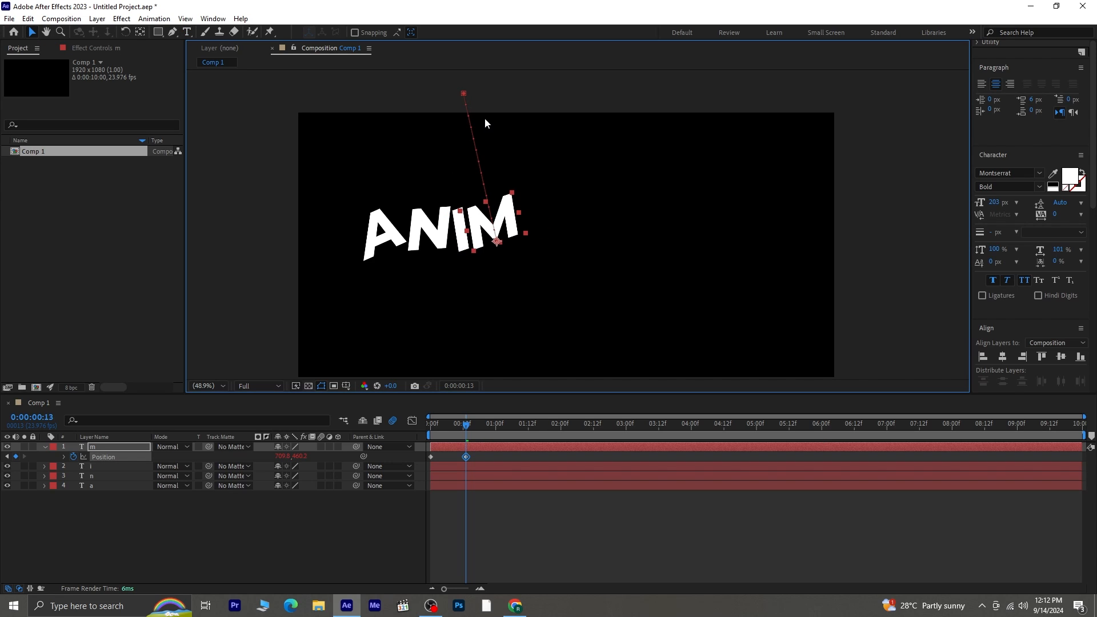
{"action": "left_click", "coordinate": [7, 457]}
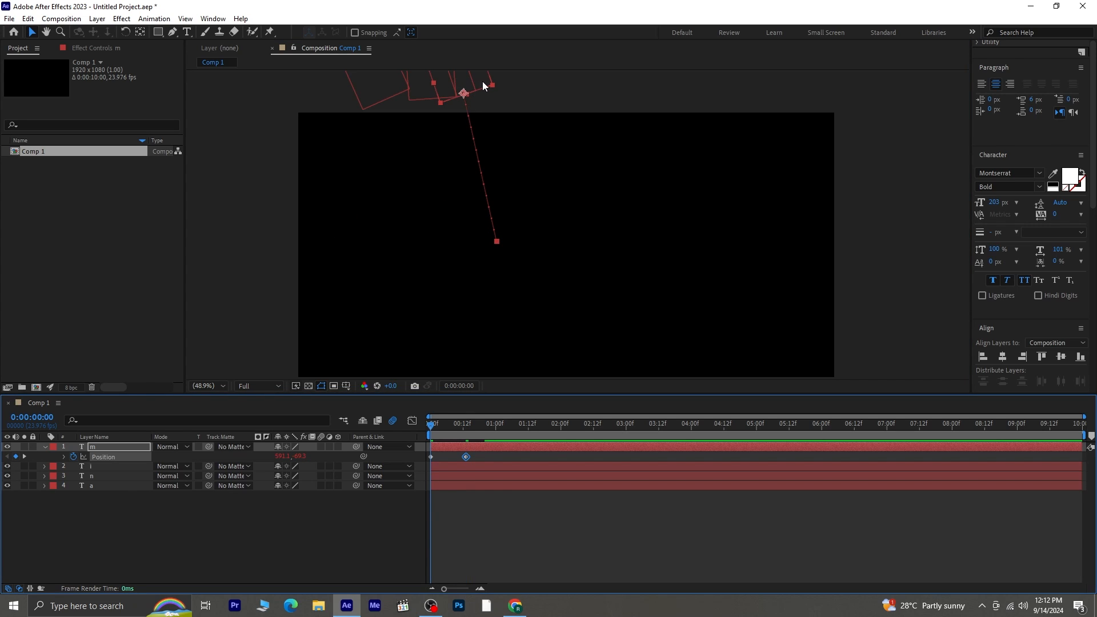
{"action": "left_click_drag", "start_coordinate": [483, 85], "coordinate": [518, 87]}
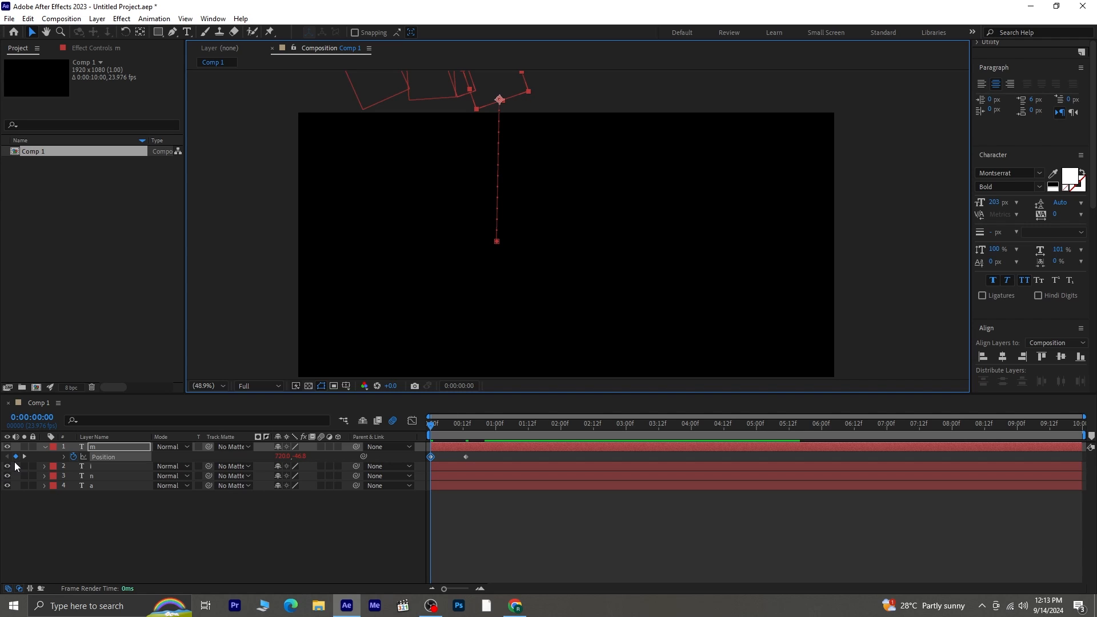
Step: Set the M's rotation to 0° while viewing its landing keyframe
{"action": "left_click", "coordinate": [24, 457]}
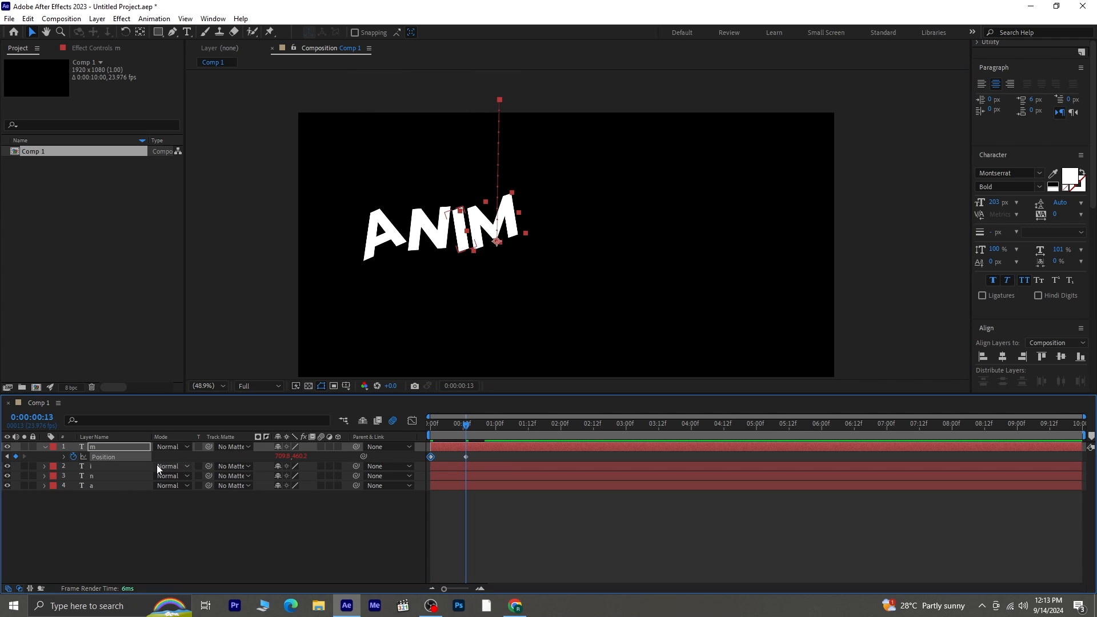
{"action": "key", "text": "r"}
{"action": "mouse_move", "coordinate": [289, 457]}
{"action": "left_mouse_down"}
{"action": "mouse_move", "coordinate": [314, 459]}
{"action": "mouse_move", "coordinate": [298, 454]}
{"action": "left_mouse_up"}
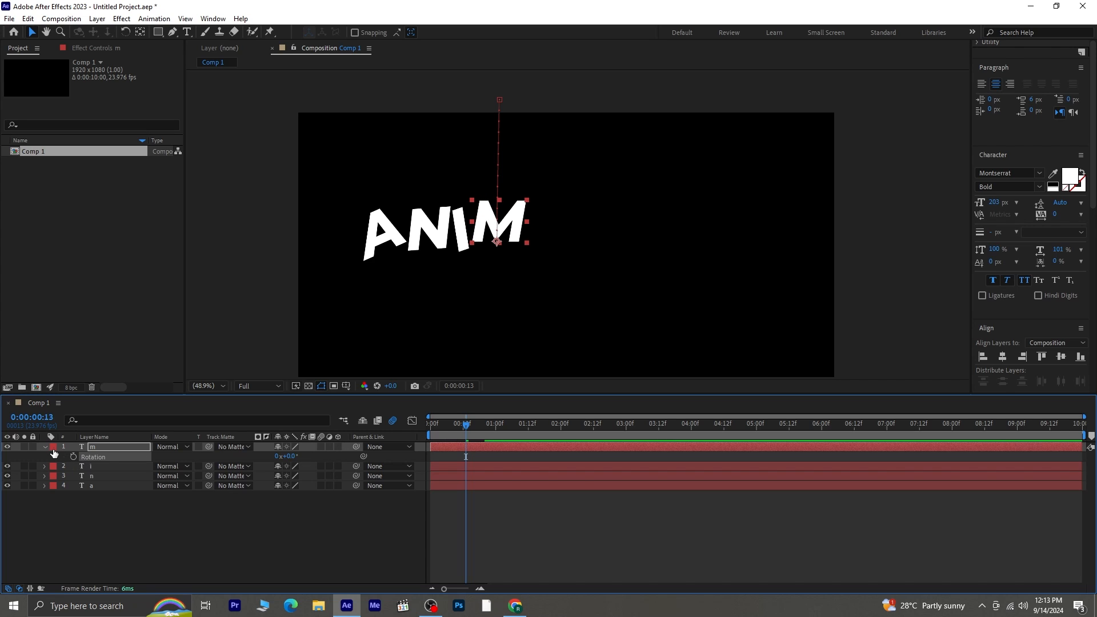
Step: Duplicate the m layer, show the copy's position, and replace its text with "a"
{"action": "key", "text": "ctrl+d"}
{"action": "key", "text": "p"}
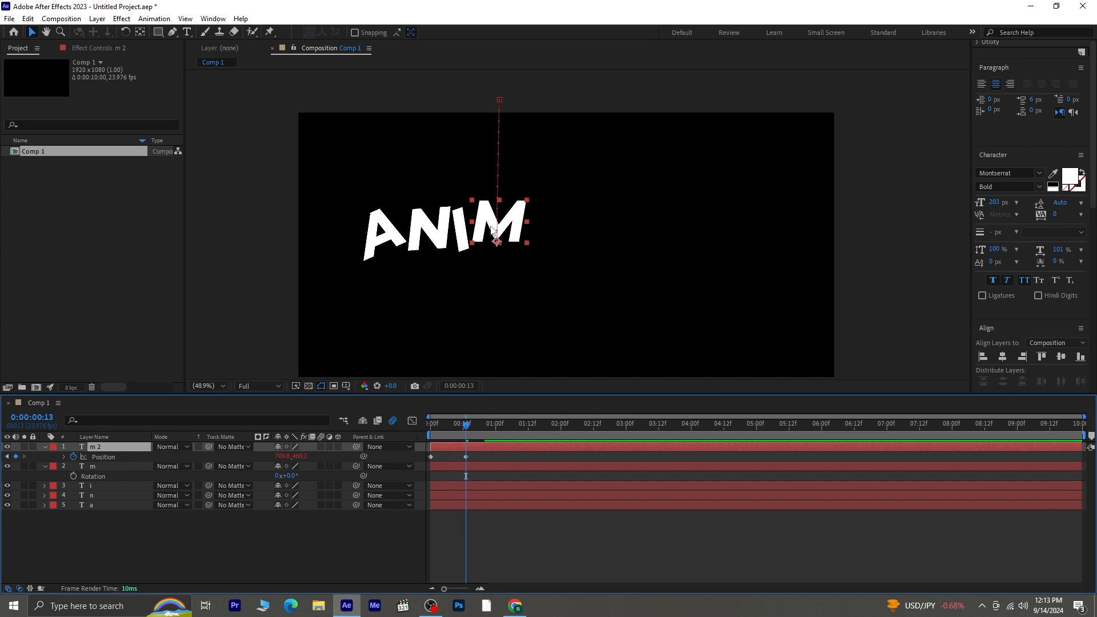
{"action": "left_click", "coordinate": [187, 32]}
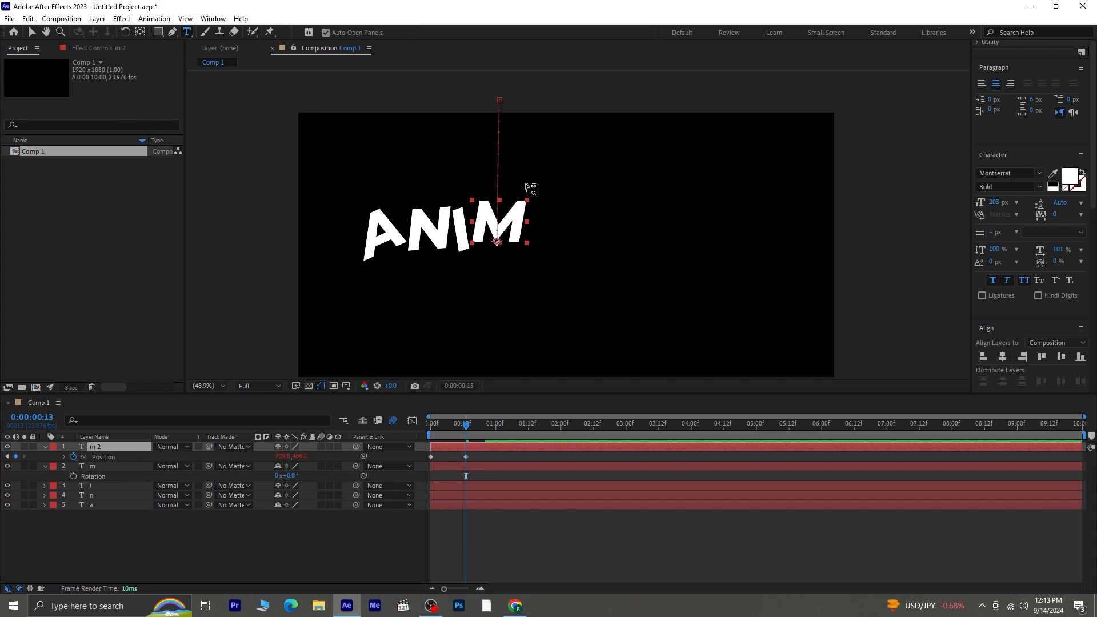
{"action": "double_click", "coordinate": [518, 223]}
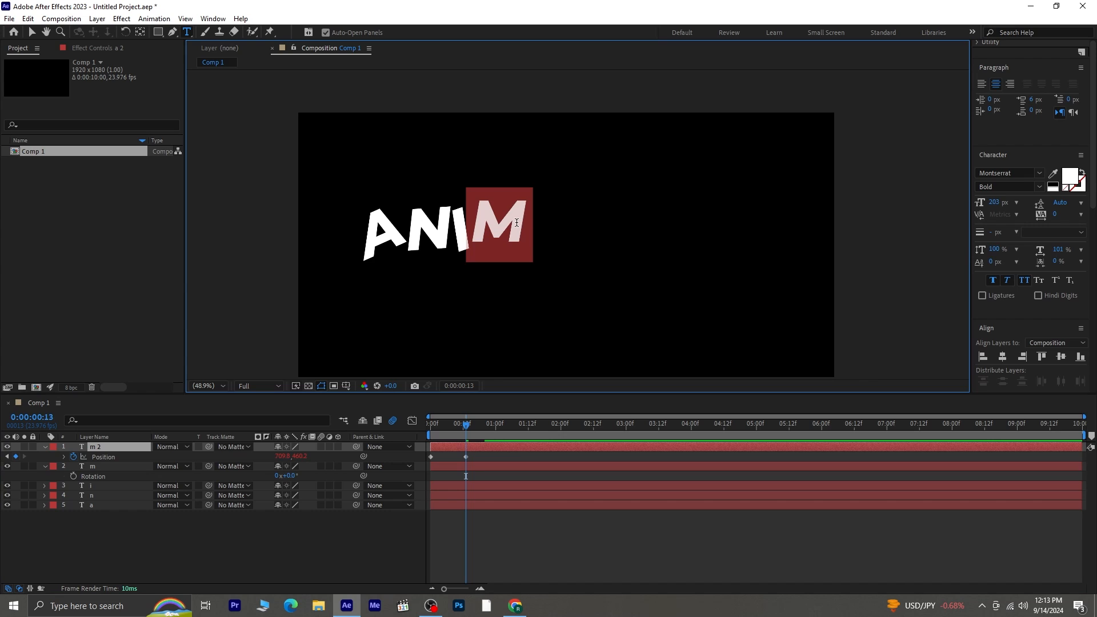
{"action": "type", "text": "a"}
{"action": "left_click", "coordinate": [31, 32]}
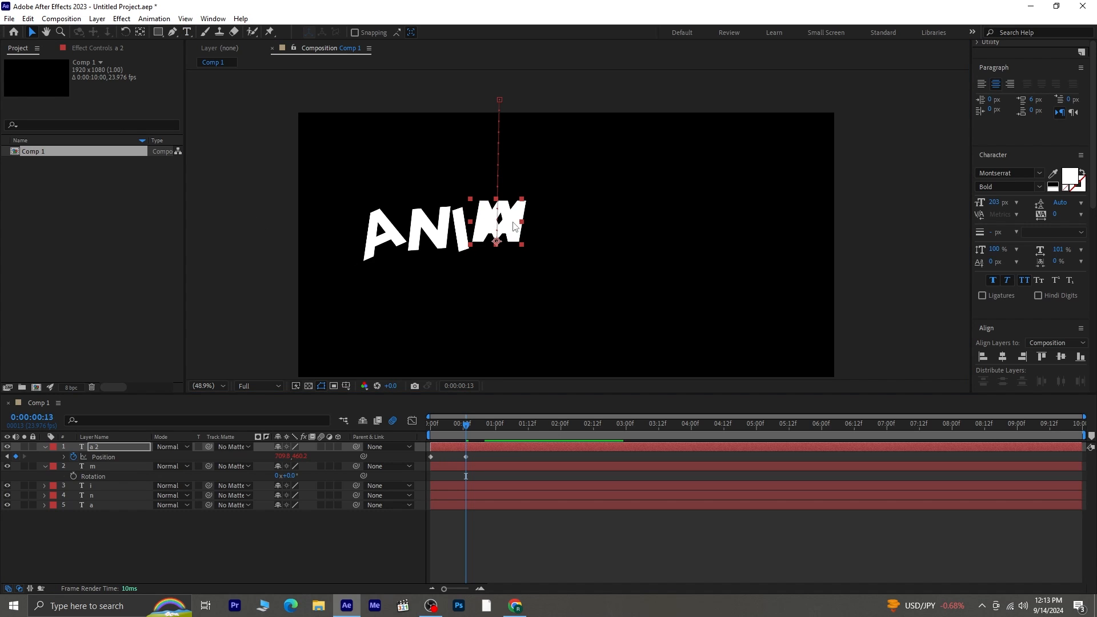
Step: Shift the new A's landing position right to about 886, 460 and its starting keyframe position to about 878, -35
{"action": "left_click_drag", "start_coordinate": [498, 216], "coordinate": [547, 216]}
{"action": "left_click", "coordinate": [7, 458]}
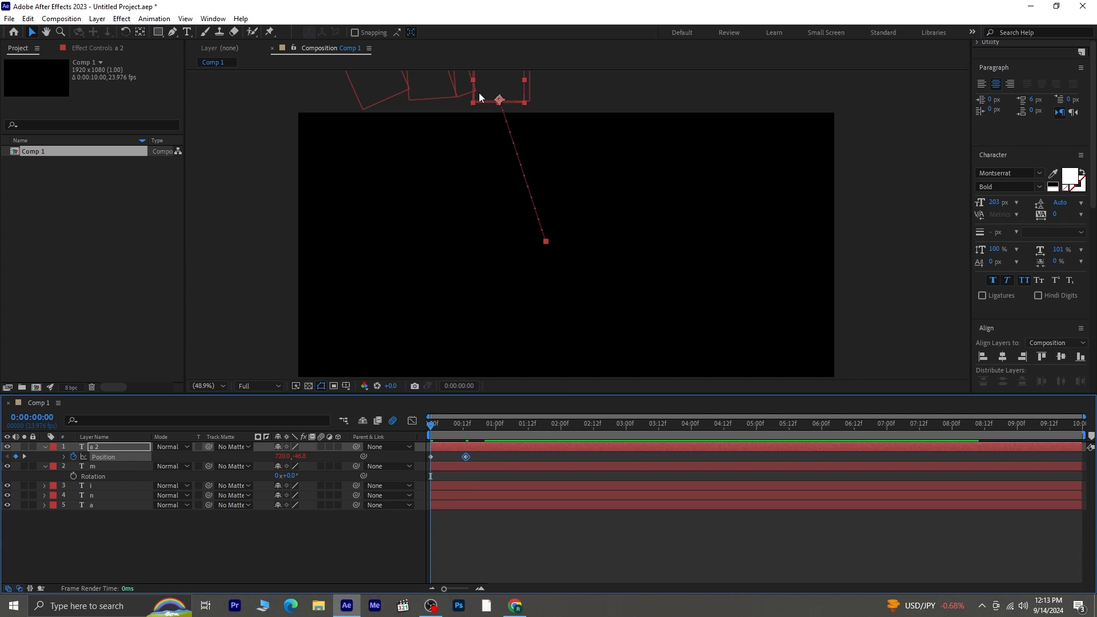
{"action": "left_click_drag", "start_coordinate": [509, 88], "coordinate": [554, 95]}
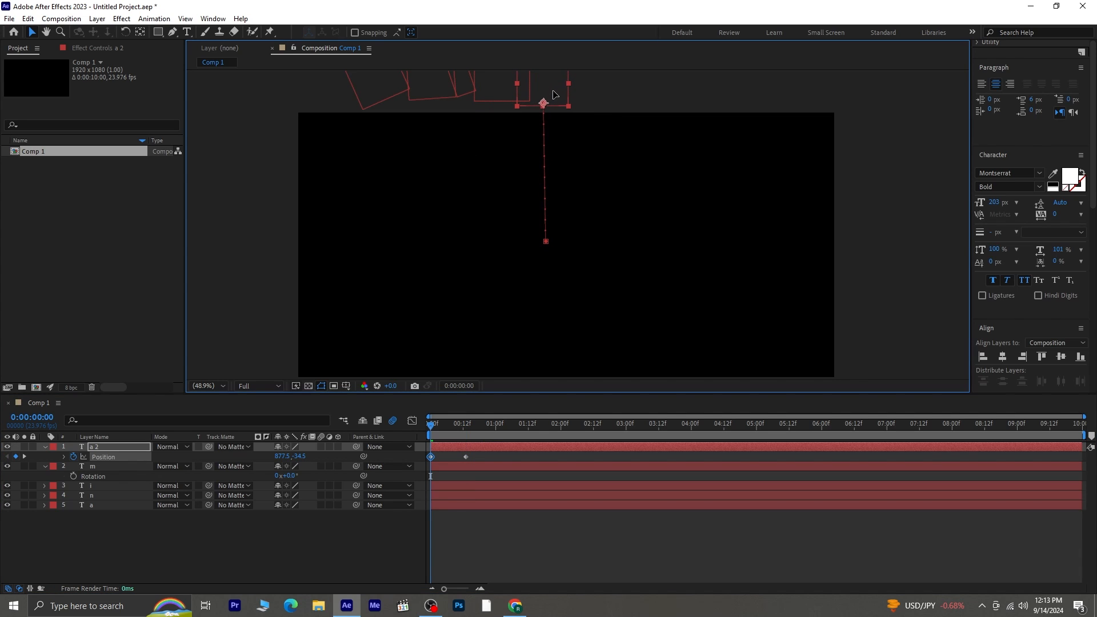
Step: Set the new A's rotation to 15° while viewing its landing keyframe
{"action": "left_click", "coordinate": [23, 457]}
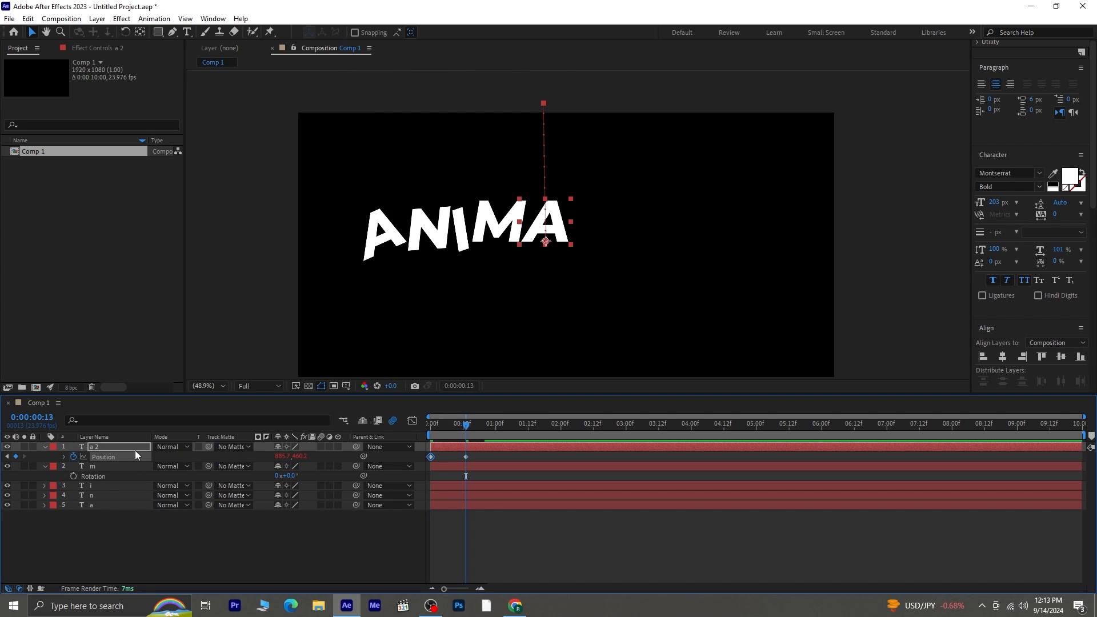
{"action": "key", "text": "r"}
{"action": "left_click_drag", "start_coordinate": [289, 460], "coordinate": [300, 459]}
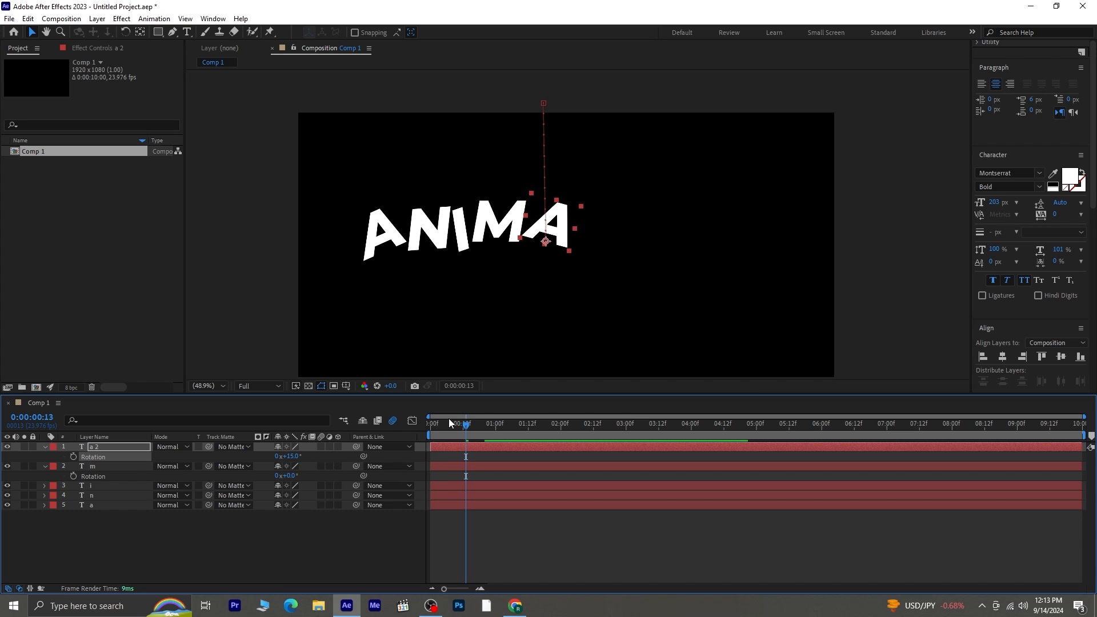
Step: Duplicate the a 2 layer and shift both ends of the copy's motion path right, landing beside the A at about 1060, 475
{"action": "left_click_drag", "start_coordinate": [467, 425], "coordinate": [419, 436]}
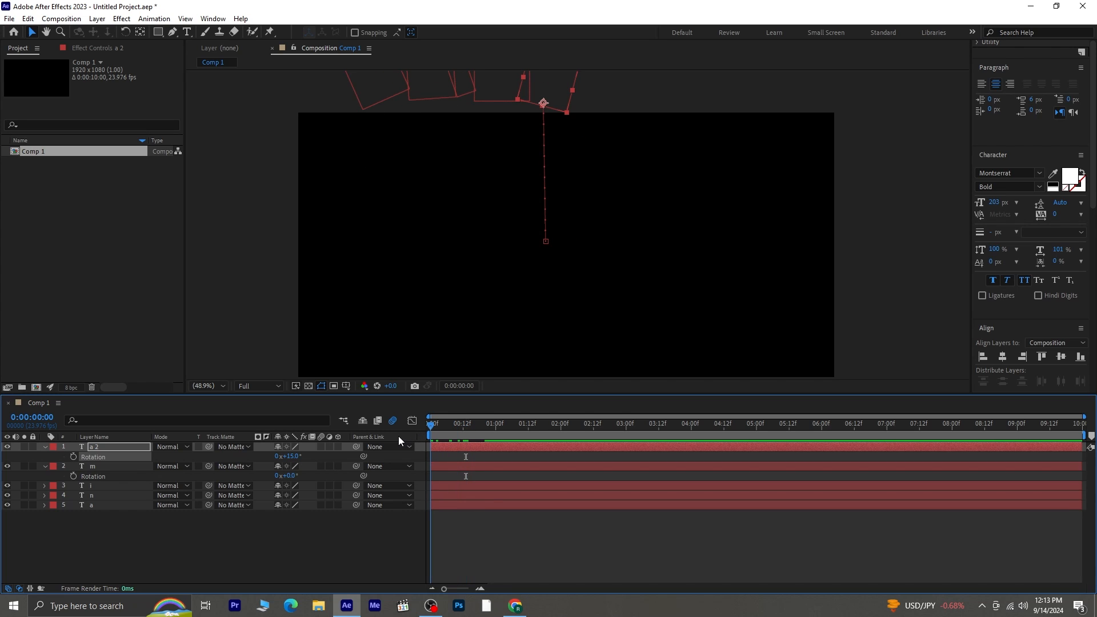
{"action": "left_click", "coordinate": [45, 448]}
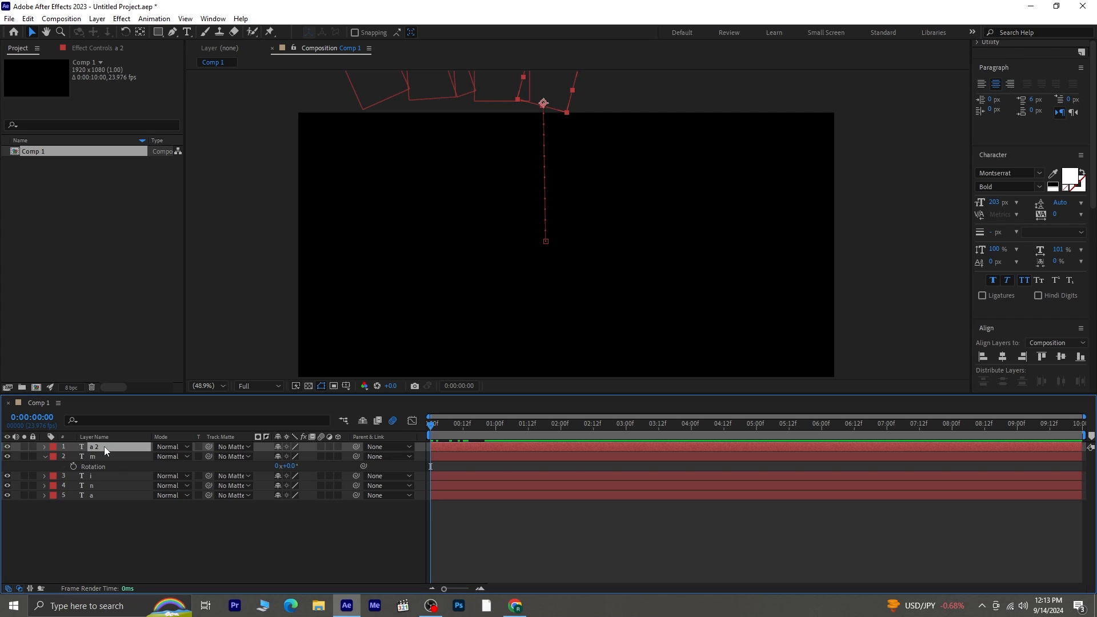
{"action": "key", "text": "ctrl+d"}
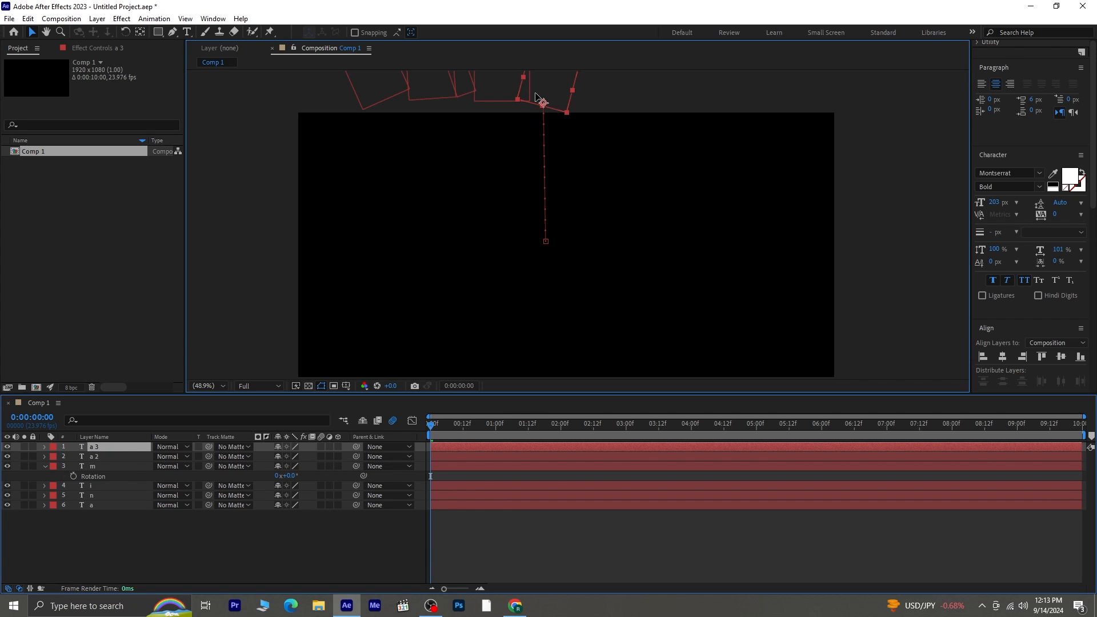
{"action": "left_click_drag", "start_coordinate": [536, 97], "coordinate": [585, 98]}
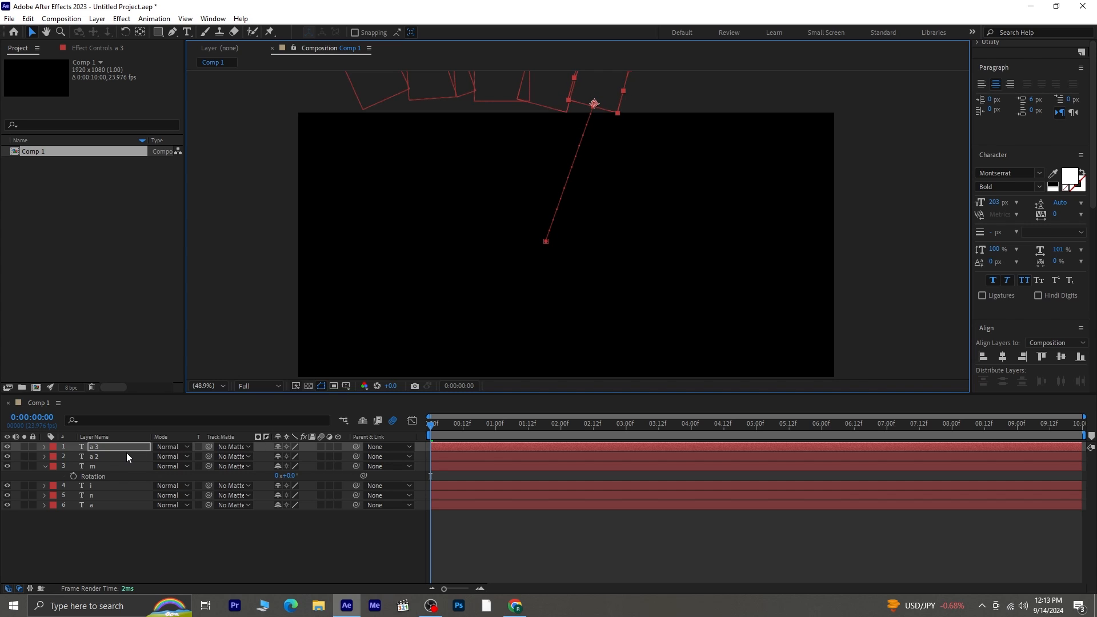
{"action": "key", "text": "p"}
{"action": "left_click", "coordinate": [24, 456]}
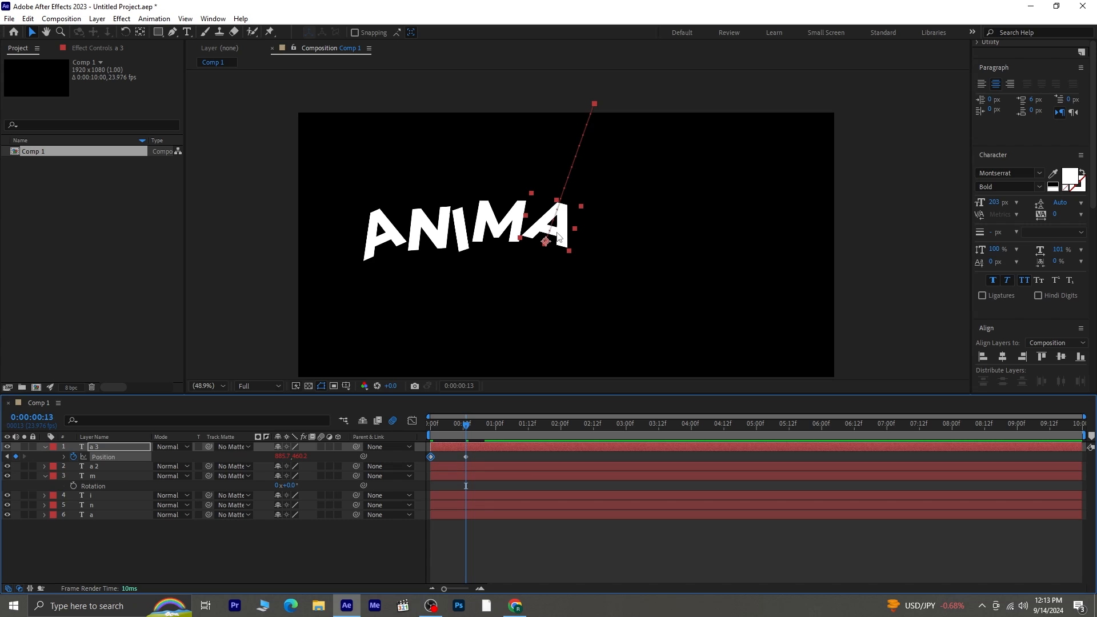
{"action": "left_click_drag", "start_coordinate": [559, 238], "coordinate": [607, 242]}
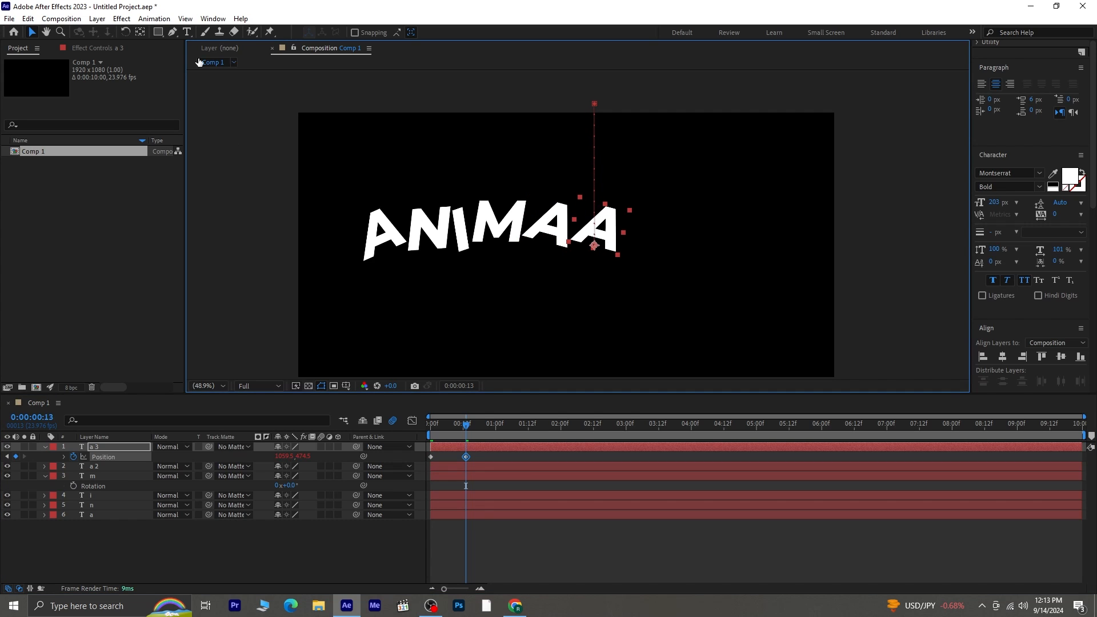
Step: Replace the duplicated A's text with "t"
{"action": "left_click", "coordinate": [186, 35]}
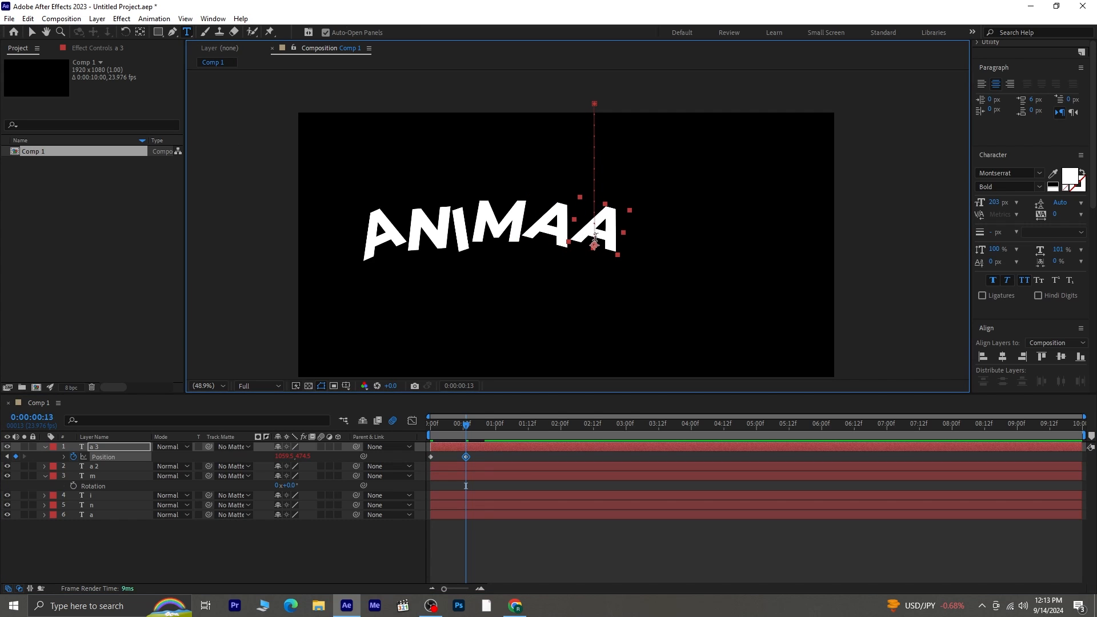
{"action": "double_click", "coordinate": [621, 240]}
{"action": "type", "text": "t"}
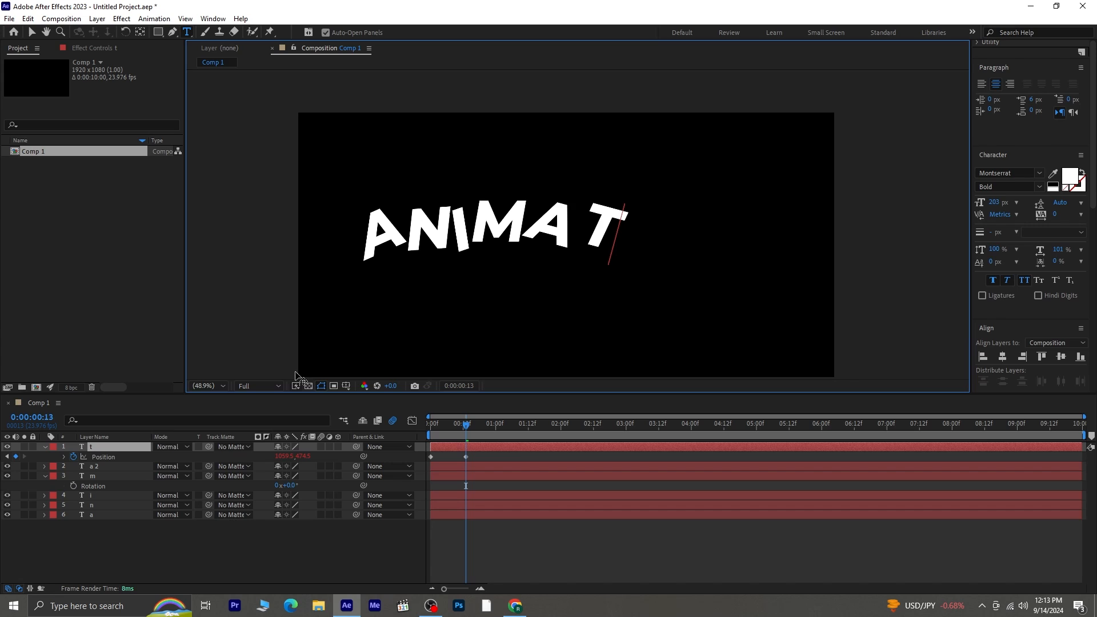
Step: Move the T's landing position left against the A, at about 1004, 495, and set its rotation to 8°
{"action": "left_click", "coordinate": [93, 447]}
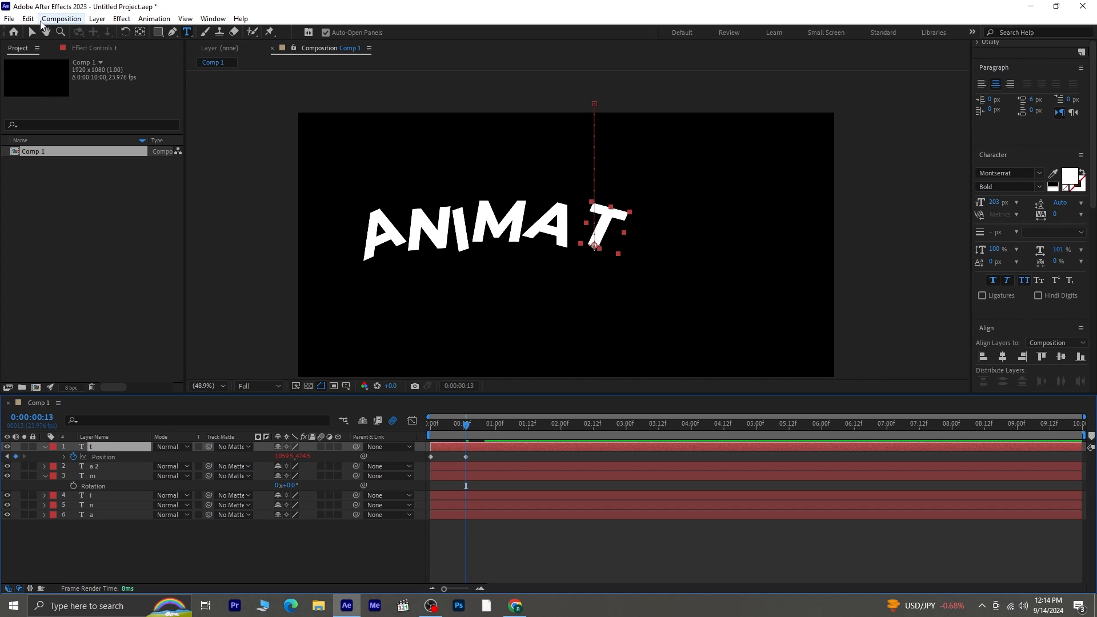
{"action": "key", "text": "v"}
{"action": "left_click_drag", "start_coordinate": [622, 222], "coordinate": [598, 225]}
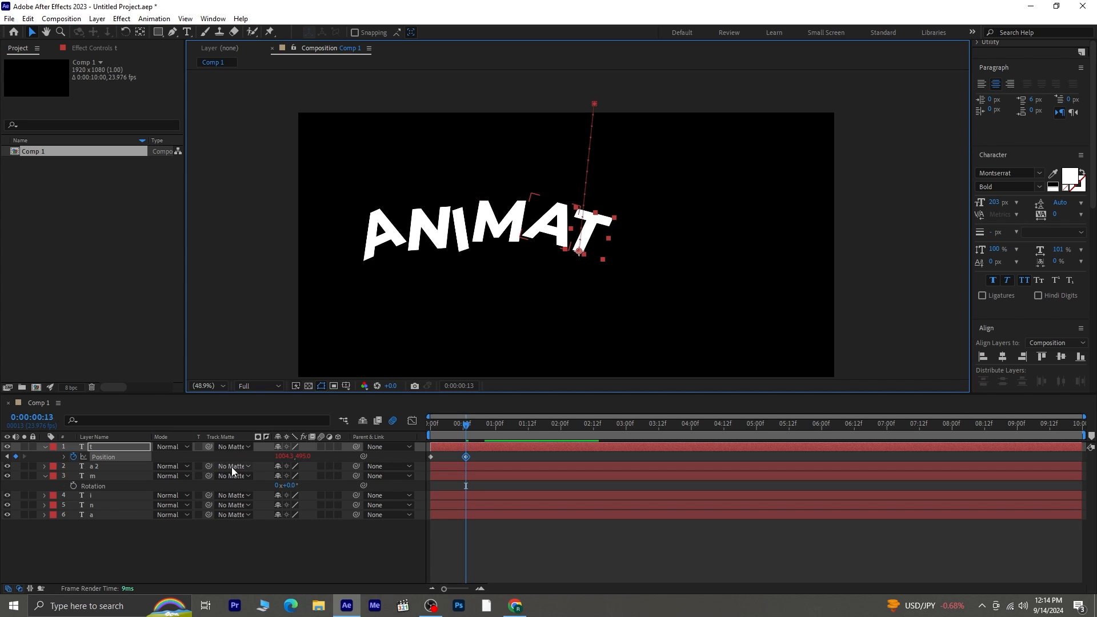
{"action": "key", "text": "r"}
{"action": "mouse_move", "coordinate": [287, 456]}
{"action": "left_mouse_down"}
{"action": "mouse_move", "coordinate": [298, 456]}
{"action": "mouse_move", "coordinate": [286, 453]}
{"action": "left_mouse_up"}
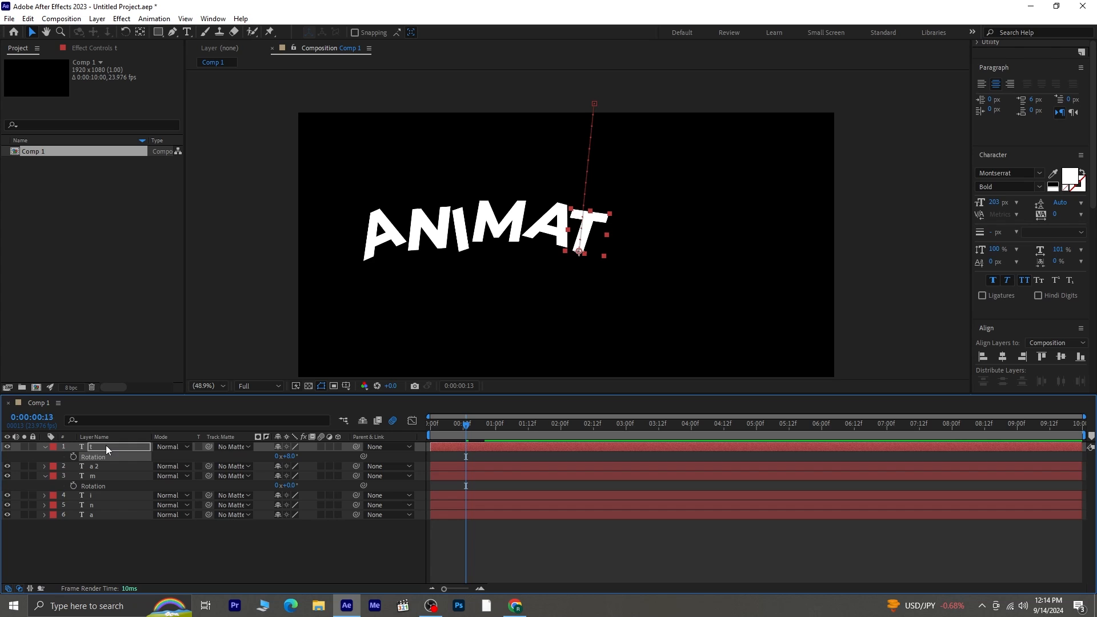
{"action": "left_click", "coordinate": [44, 477]}
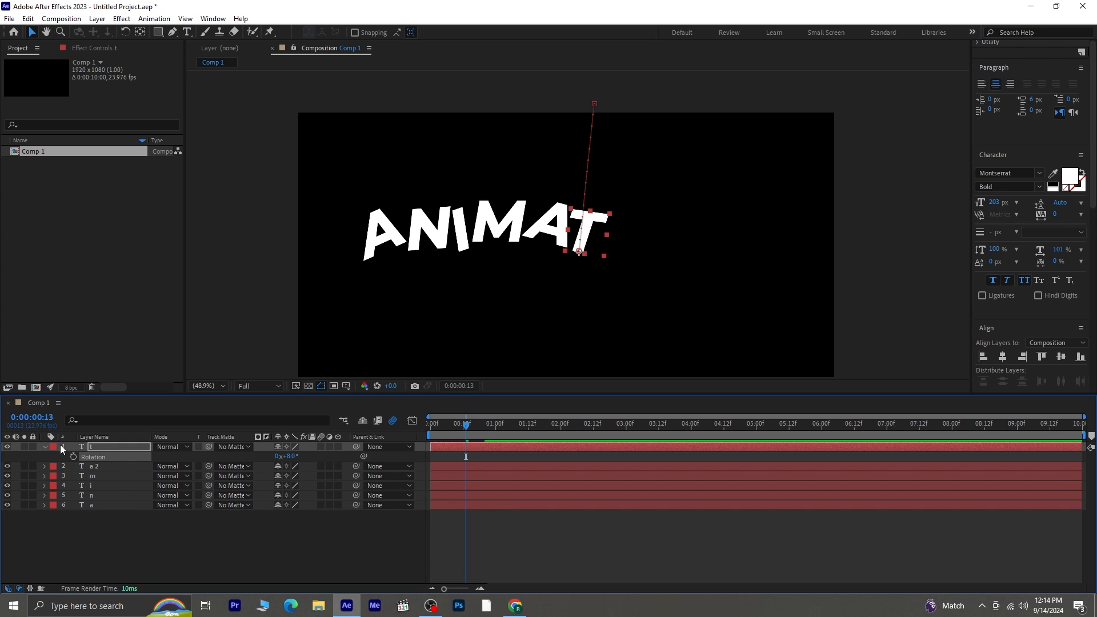
{"action": "left_click", "coordinate": [45, 447]}
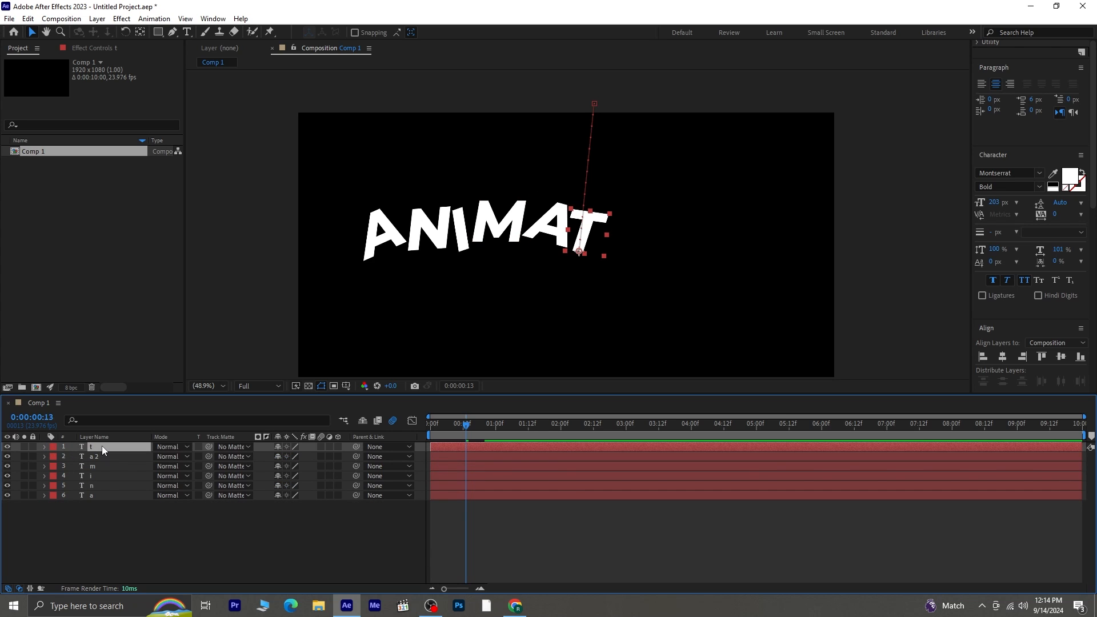
Step: Duplicate the t layer and replace the copy's text with "i"
{"action": "key", "text": "ctrl+d"}
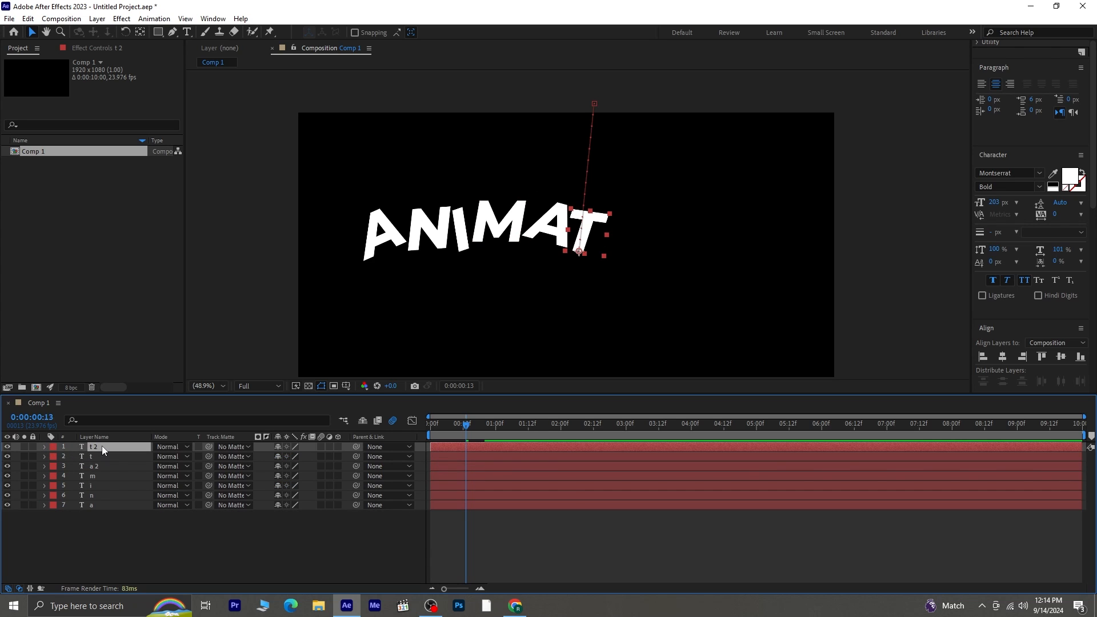
{"action": "left_click", "coordinate": [186, 32]}
{"action": "double_click", "coordinate": [596, 229]}
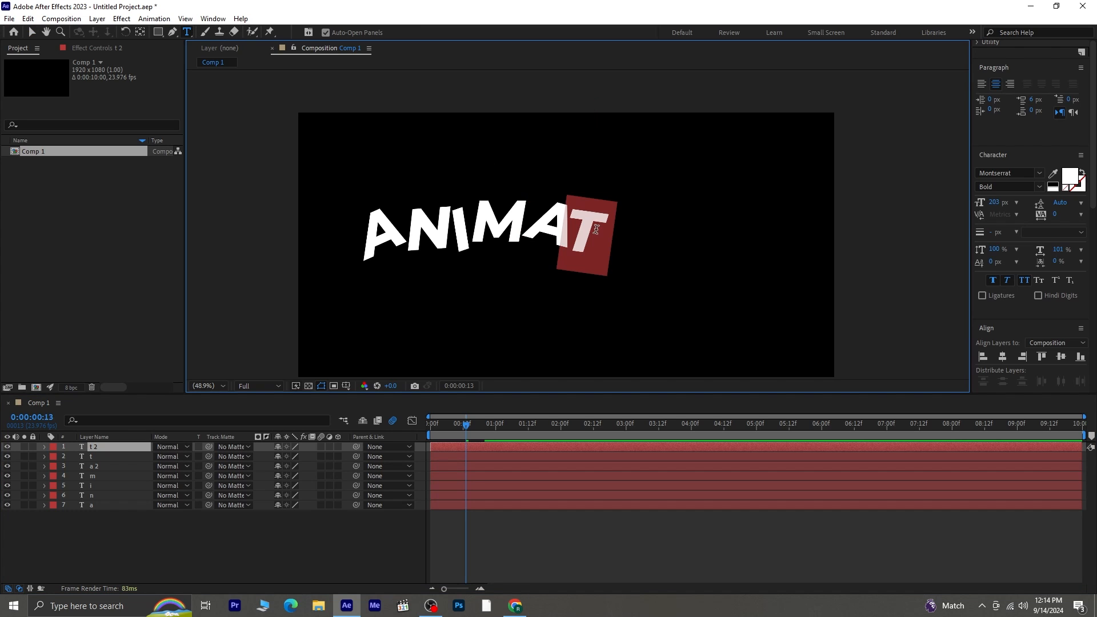
{"action": "type", "text": "i"}
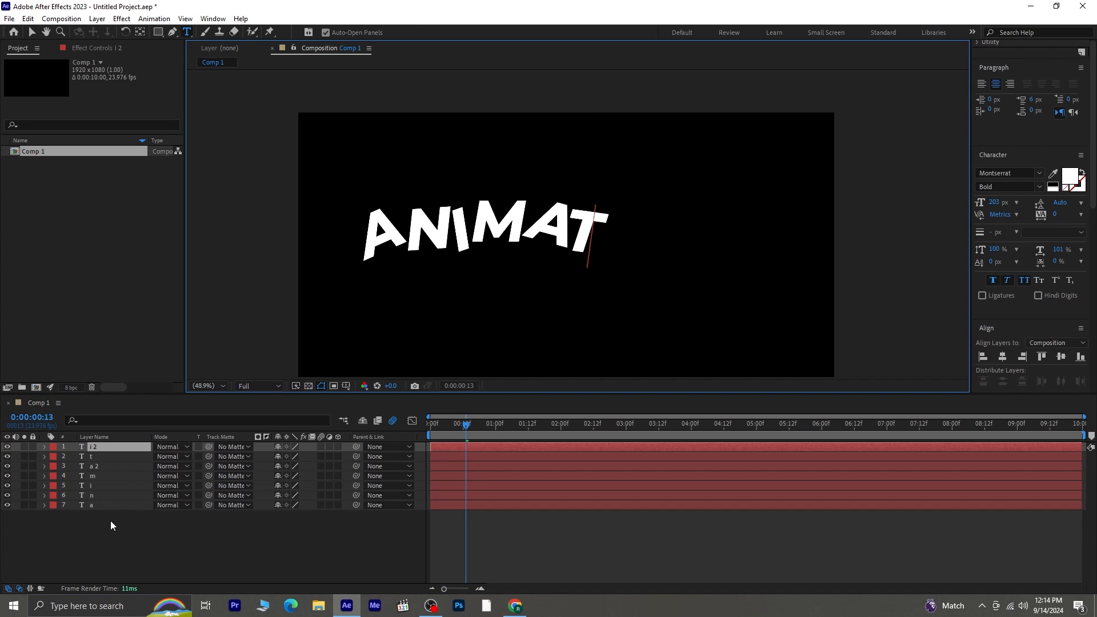
{"action": "left_click", "coordinate": [32, 32]}
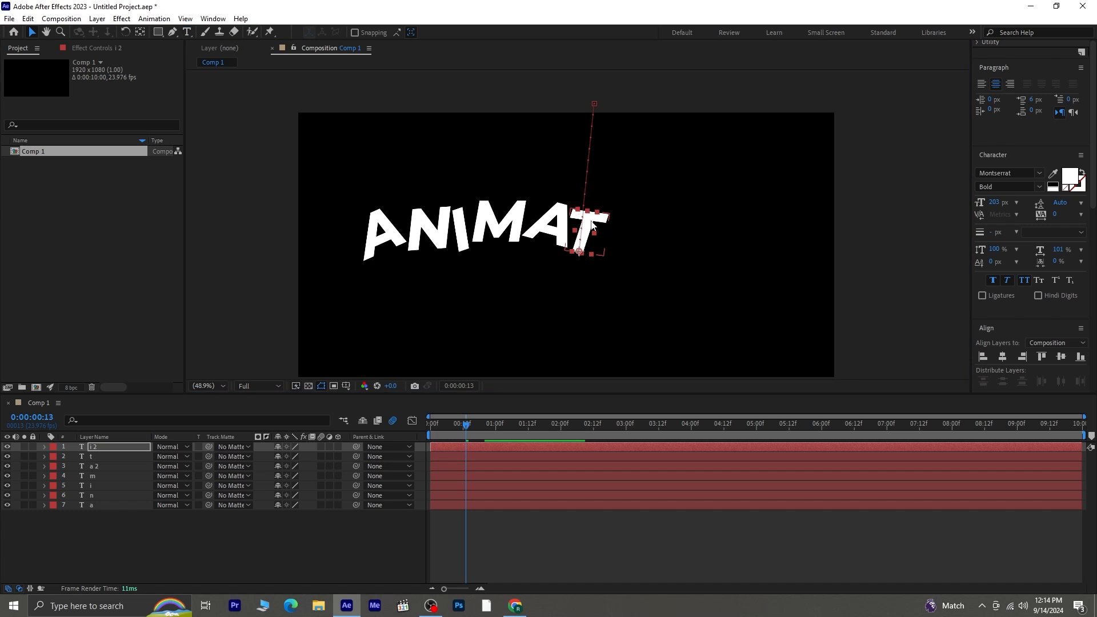
Step: Shift the new I's landing position right beside the T, at about 1127, 489, and its starting keyframe position to about 1141, -35
{"action": "left_click_drag", "start_coordinate": [598, 222], "coordinate": [622, 224]}
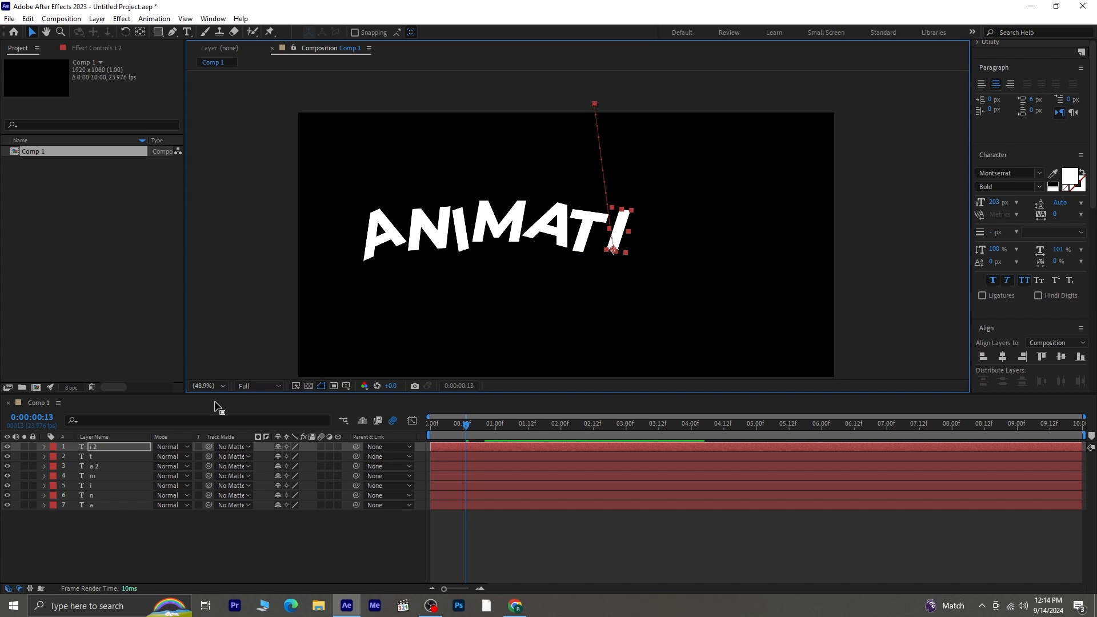
{"action": "key", "text": "alt+shift+p"}
{"action": "left_click", "coordinate": [7, 456]}
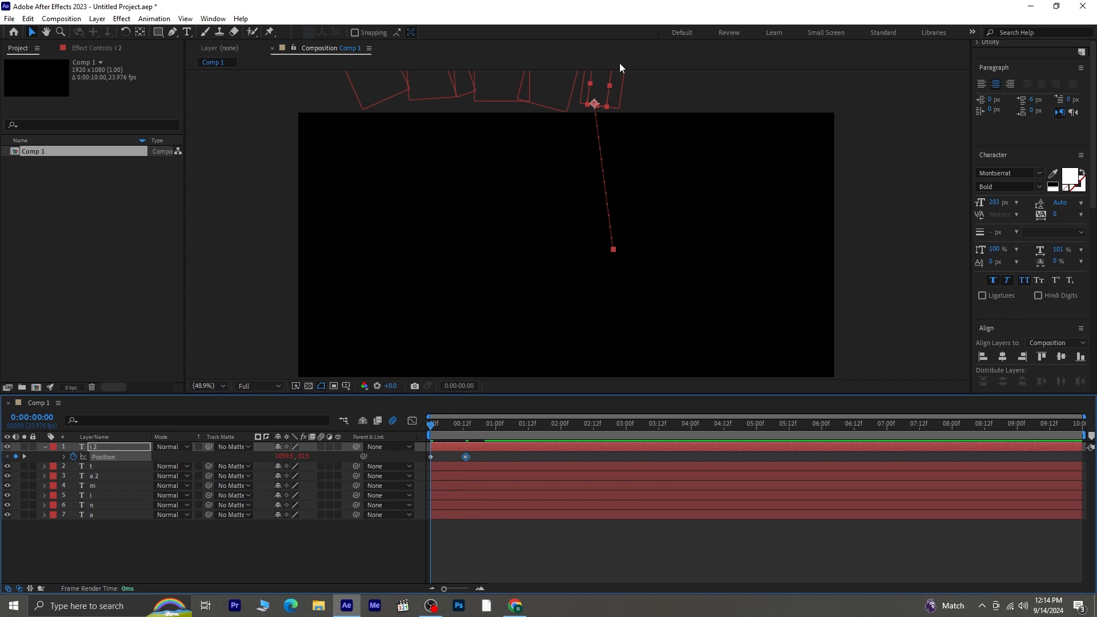
{"action": "left_click_drag", "start_coordinate": [599, 88], "coordinate": [625, 91]}
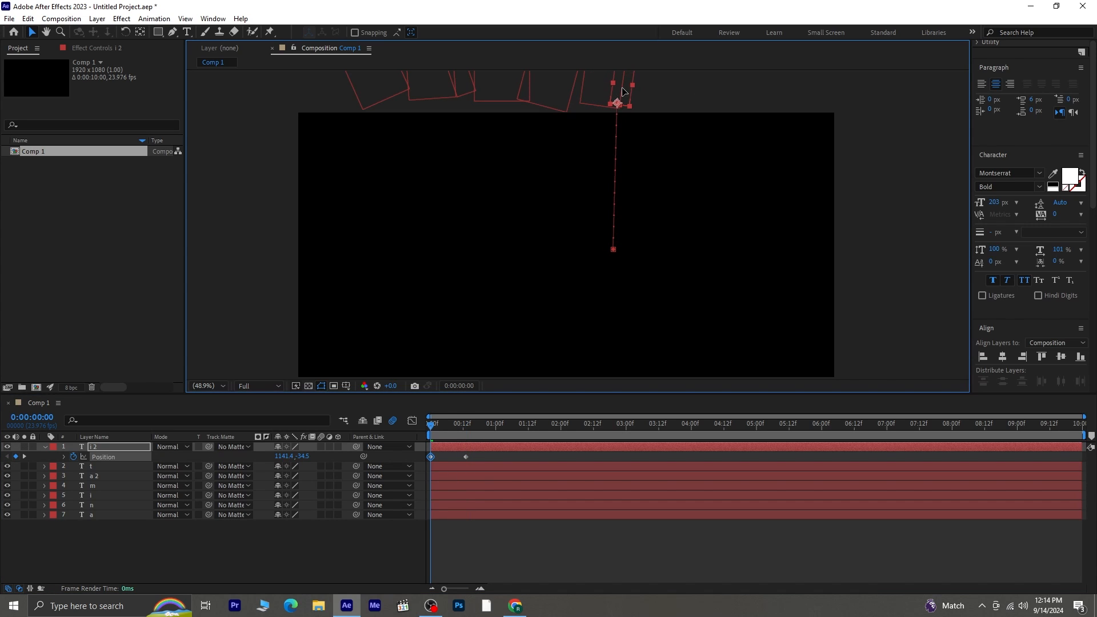
{"action": "left_click", "coordinate": [23, 456]}
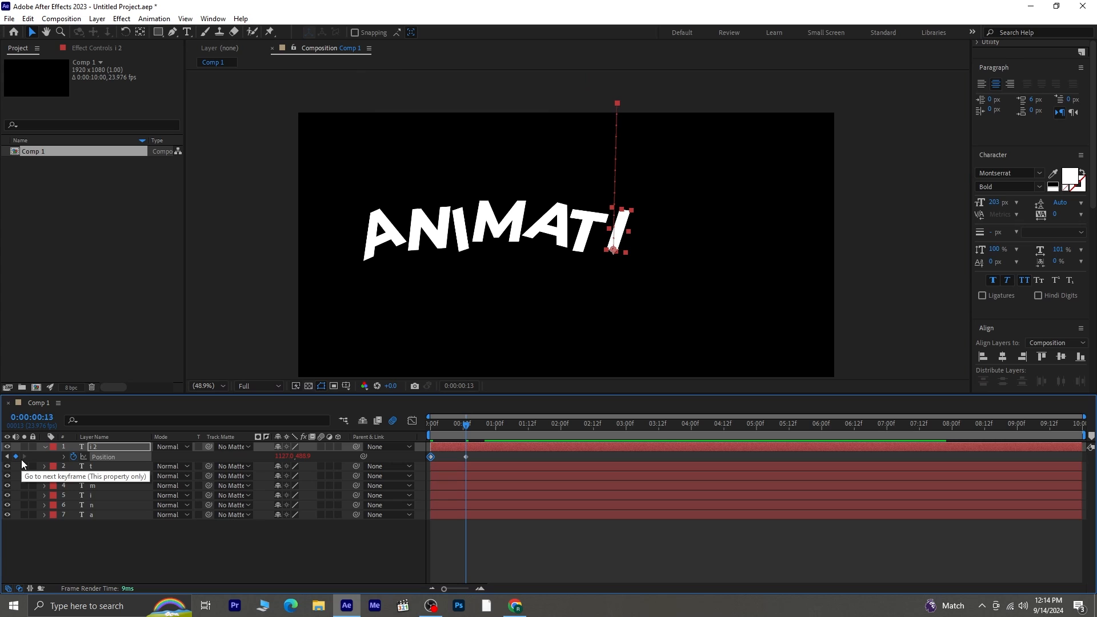
Step: Set the new I's rotation to -12° and nudge its landing position slightly right and down, clear of the T
{"action": "key", "text": "r"}
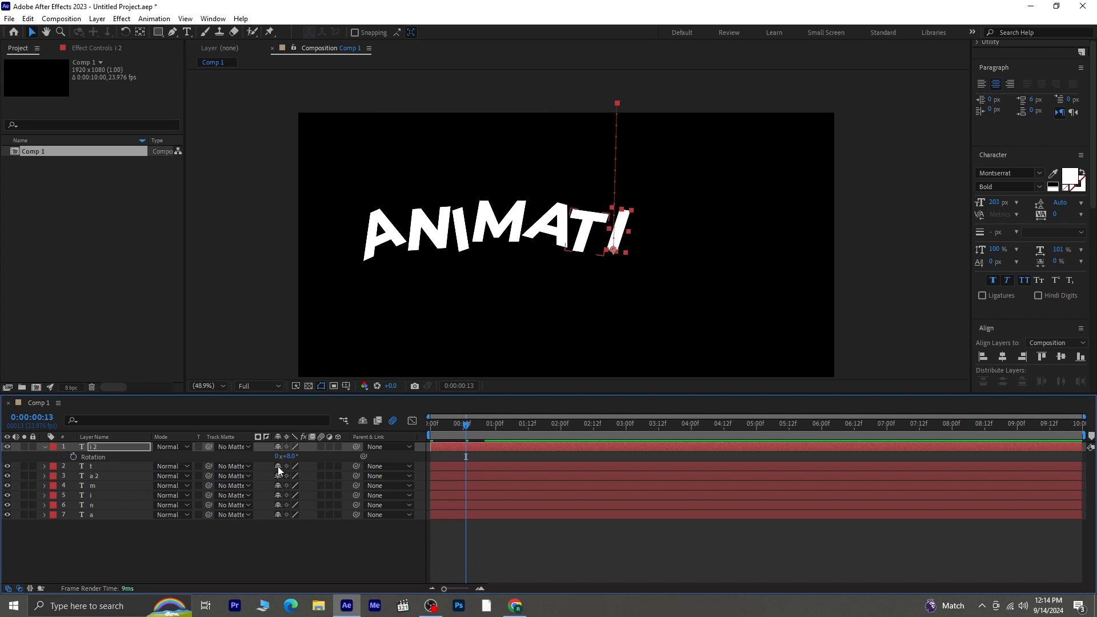
{"action": "left_click_drag", "start_coordinate": [292, 457], "coordinate": [283, 457]}
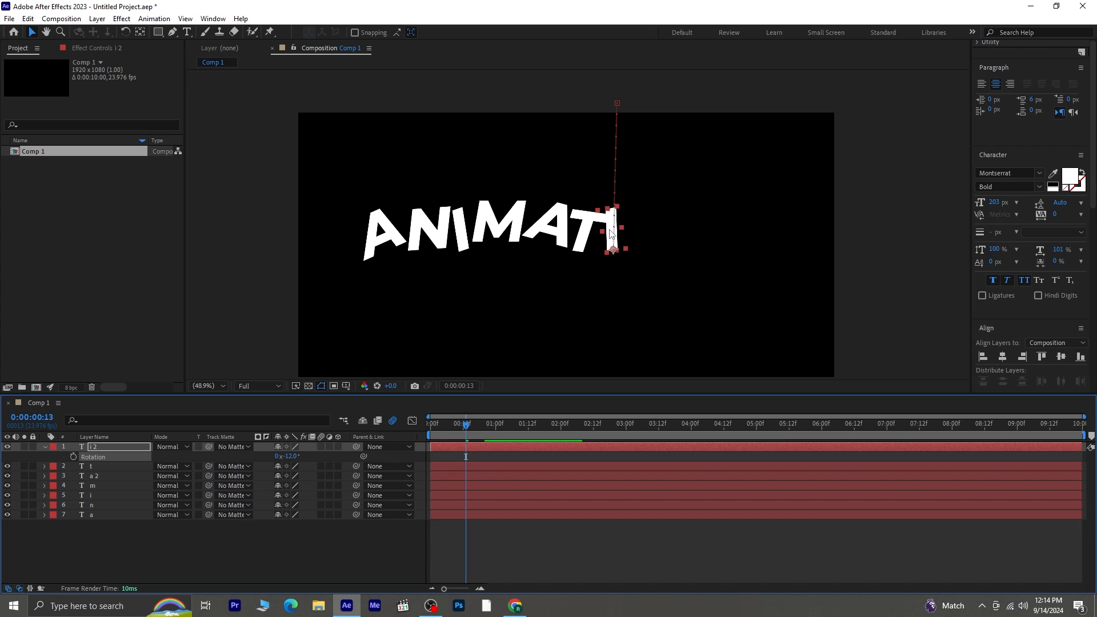
{"action": "left_click_drag", "start_coordinate": [611, 231], "coordinate": [615, 235]}
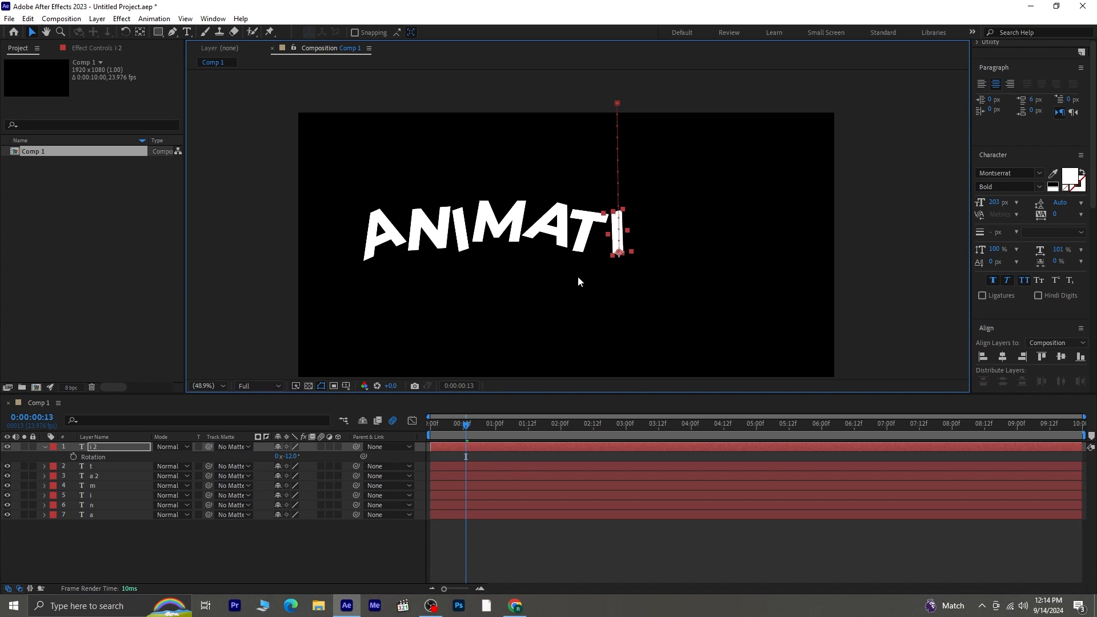
{"action": "left_click", "coordinate": [45, 447]}
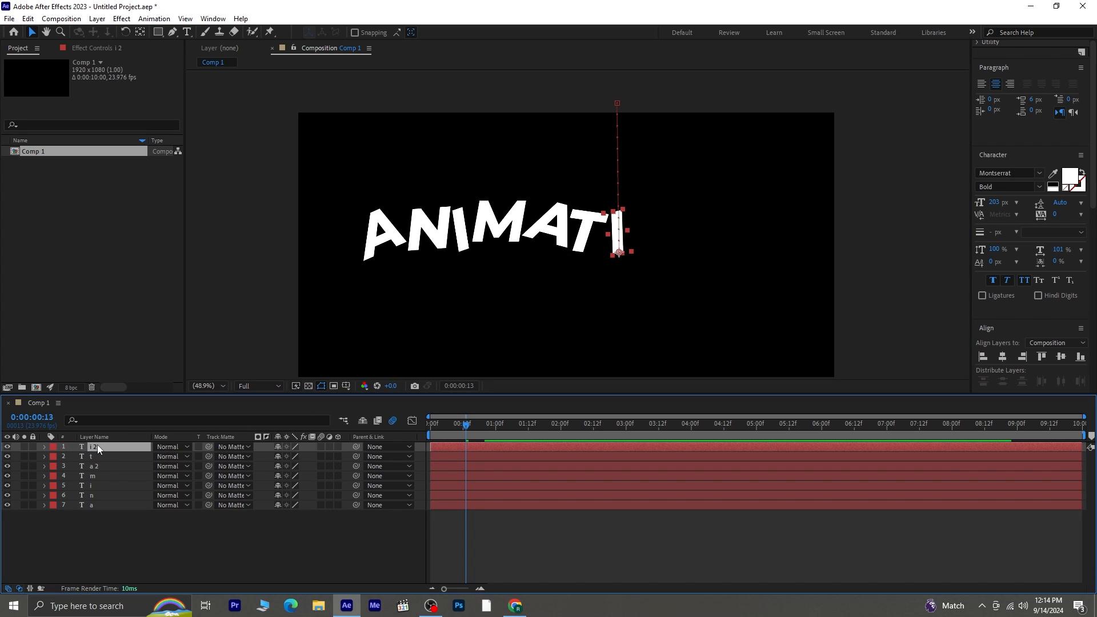
Step: Duplicate the i 2 layer and replace the copy's text with "o"
{"action": "key", "text": "ctrl+d"}
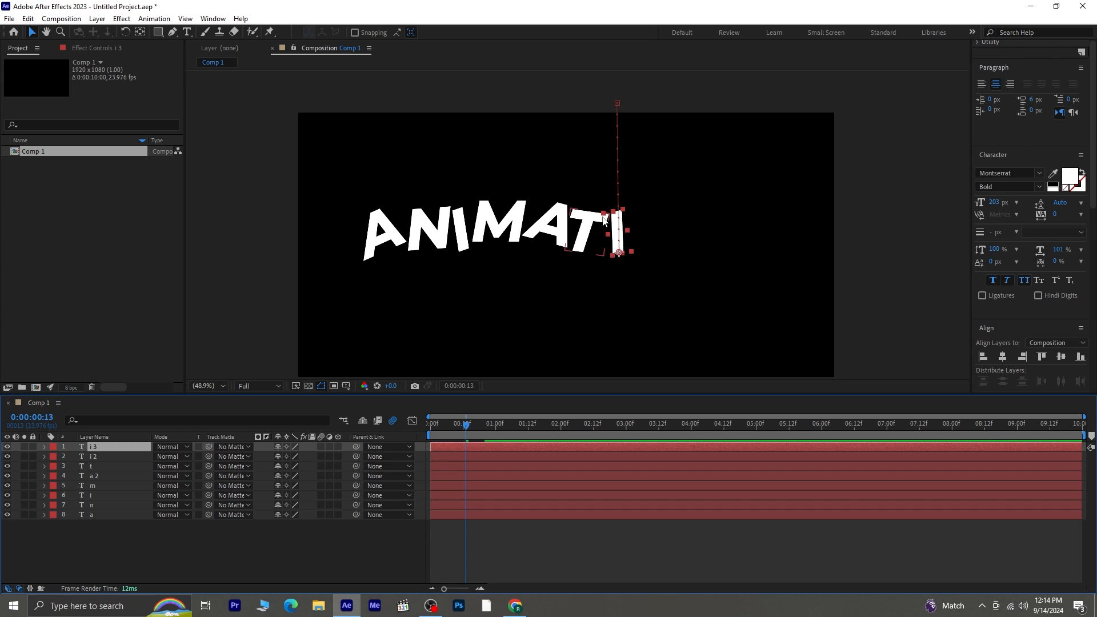
{"action": "left_click", "coordinate": [189, 33]}
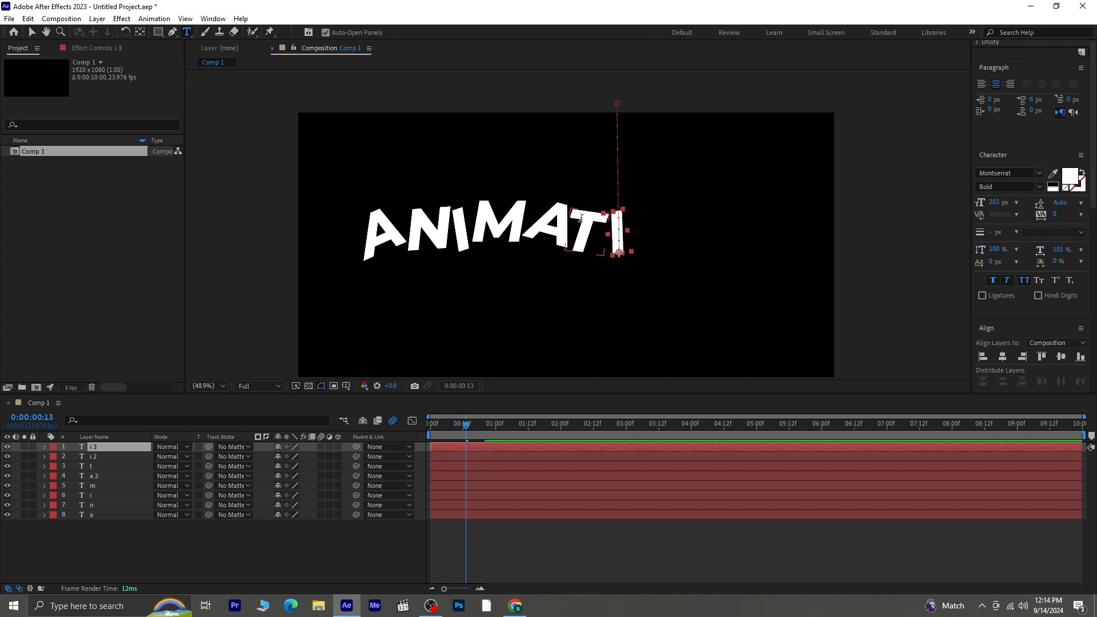
{"action": "double_click", "coordinate": [616, 239]}
{"action": "type", "text": "o"}
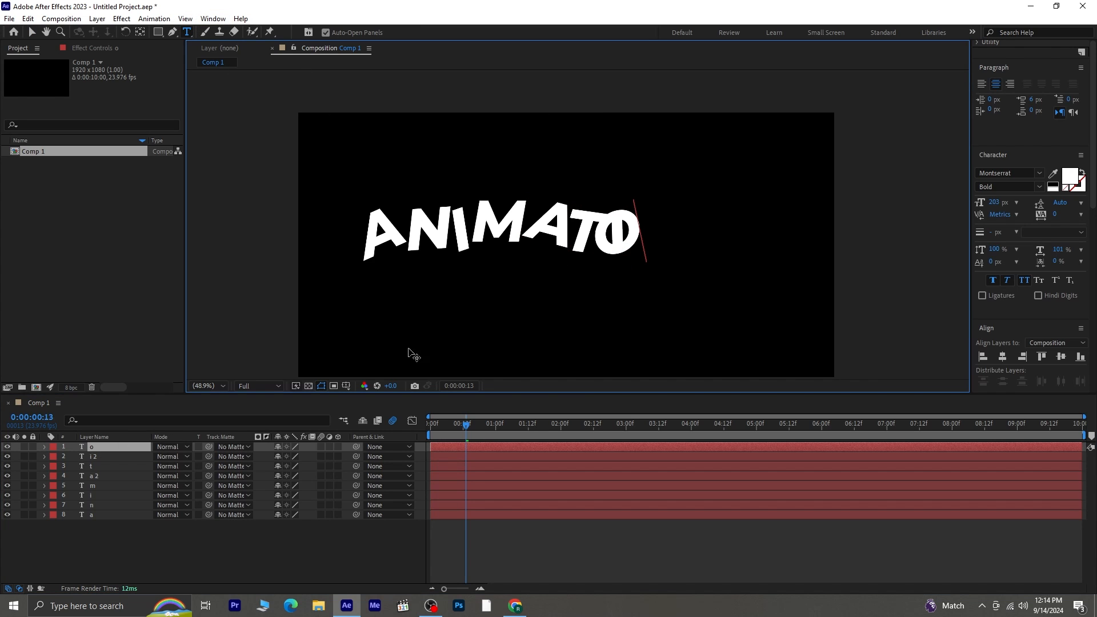
{"action": "left_click", "coordinate": [99, 449]}
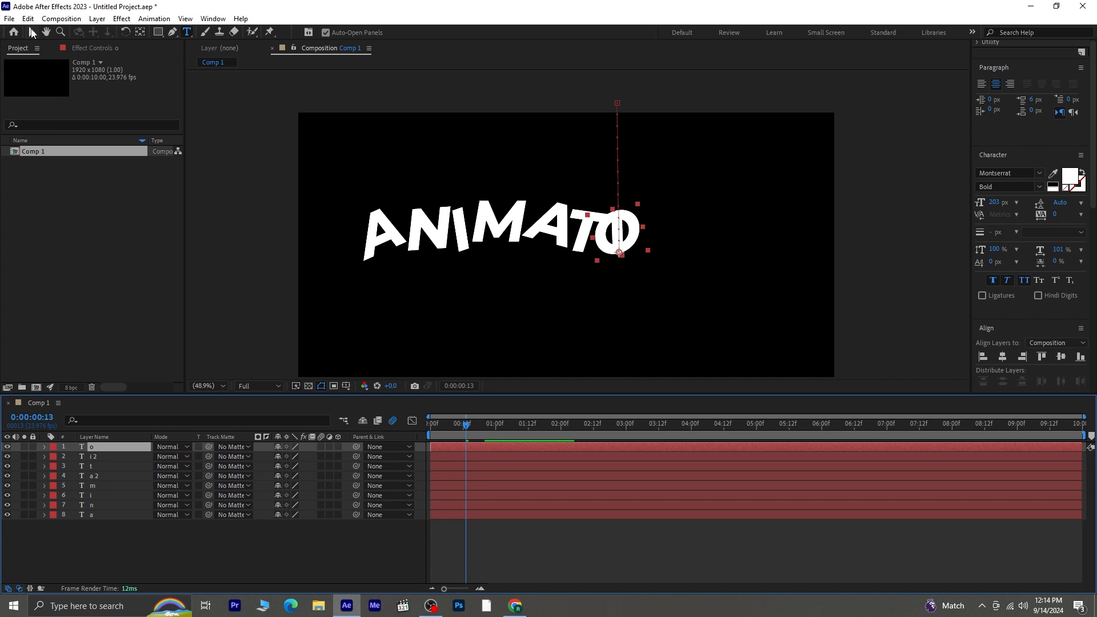
Step: Shift the O's landing position right beside the I, at about 1258, 486, and its starting keyframe position to about 1256, -43
{"action": "left_click", "coordinate": [32, 32]}
{"action": "left_click_drag", "start_coordinate": [610, 248], "coordinate": [640, 246]}
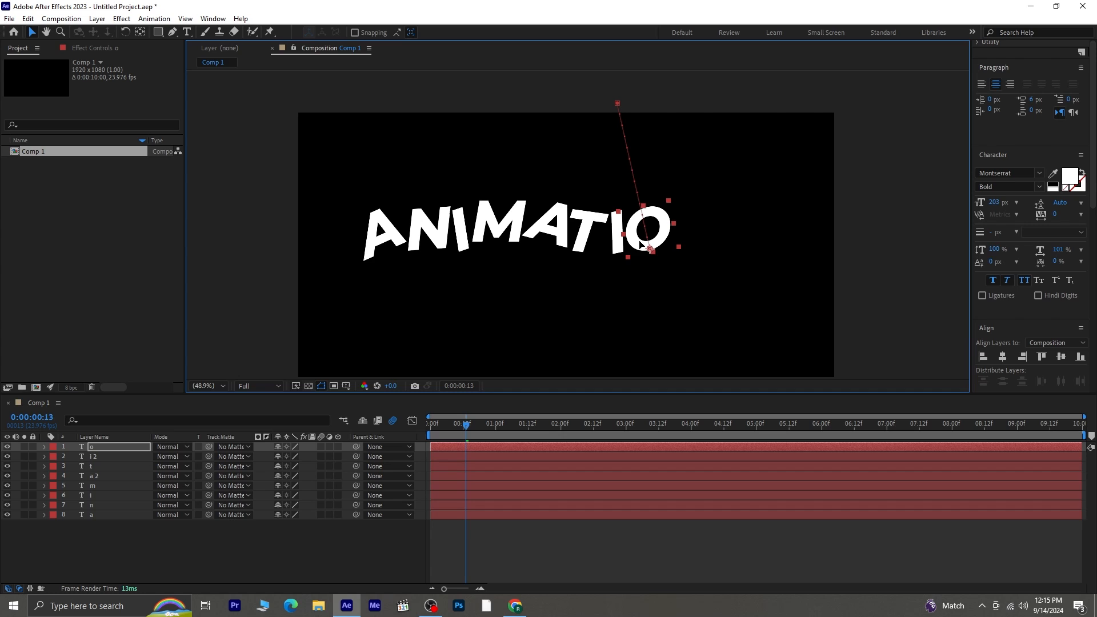
{"action": "key", "text": "alt+shift+p"}
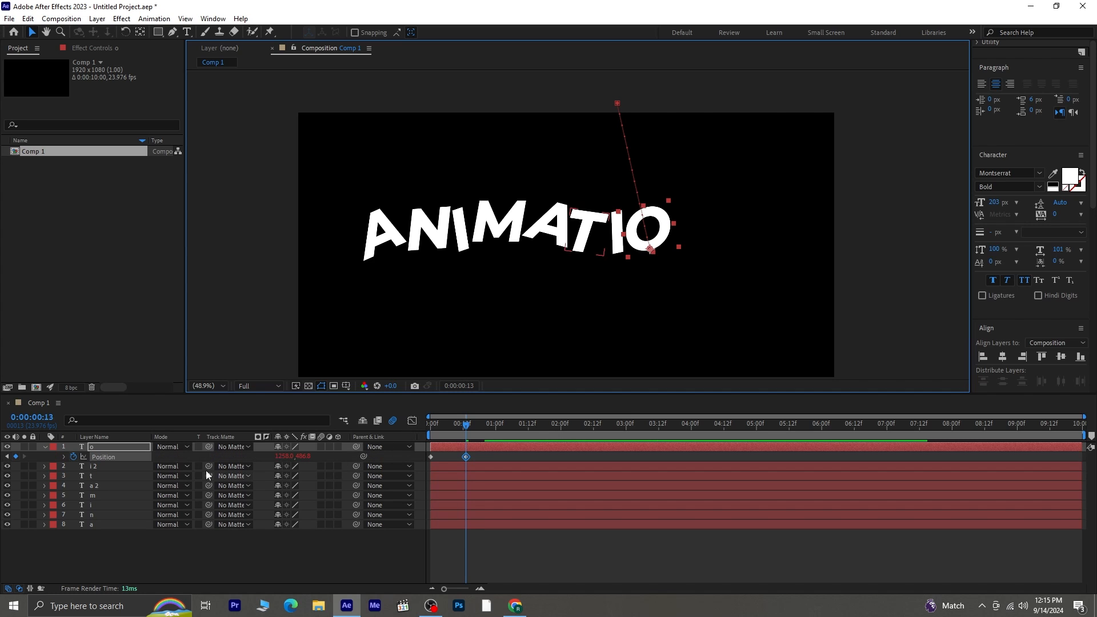
{"action": "left_click", "coordinate": [7, 457]}
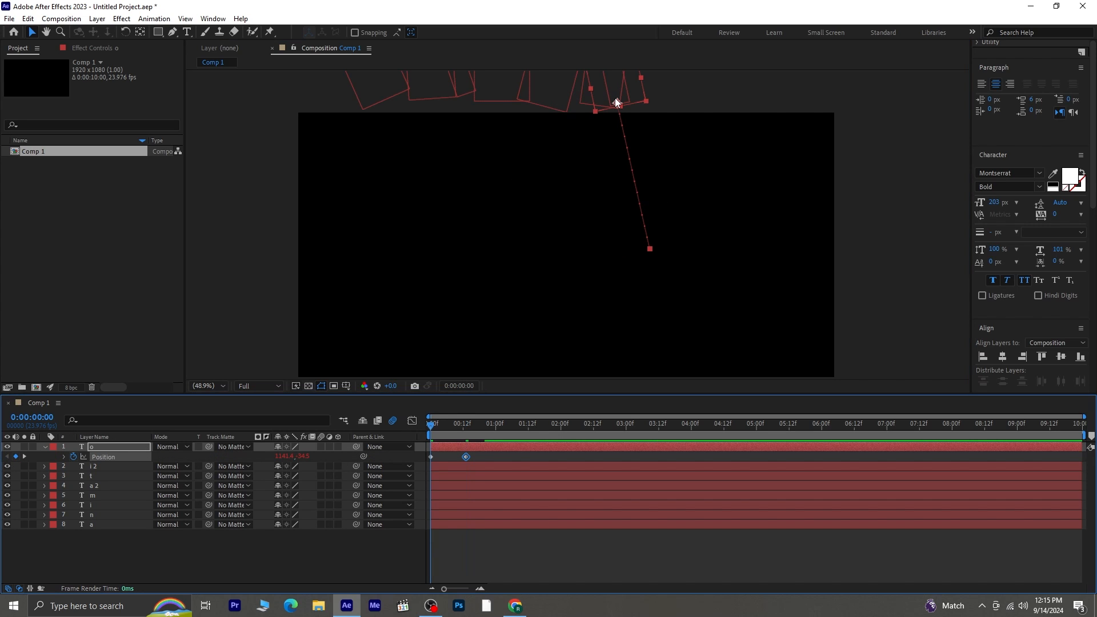
{"action": "left_click_drag", "start_coordinate": [617, 101], "coordinate": [648, 101]}
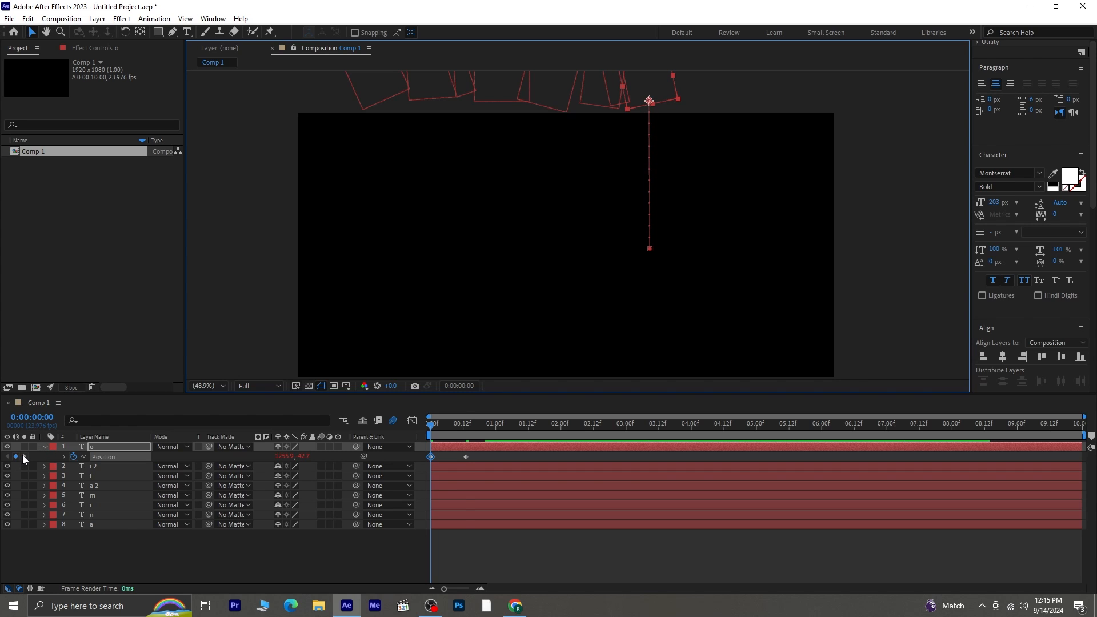
{"action": "left_click", "coordinate": [24, 456]}
{"action": "left_click", "coordinate": [45, 447]}
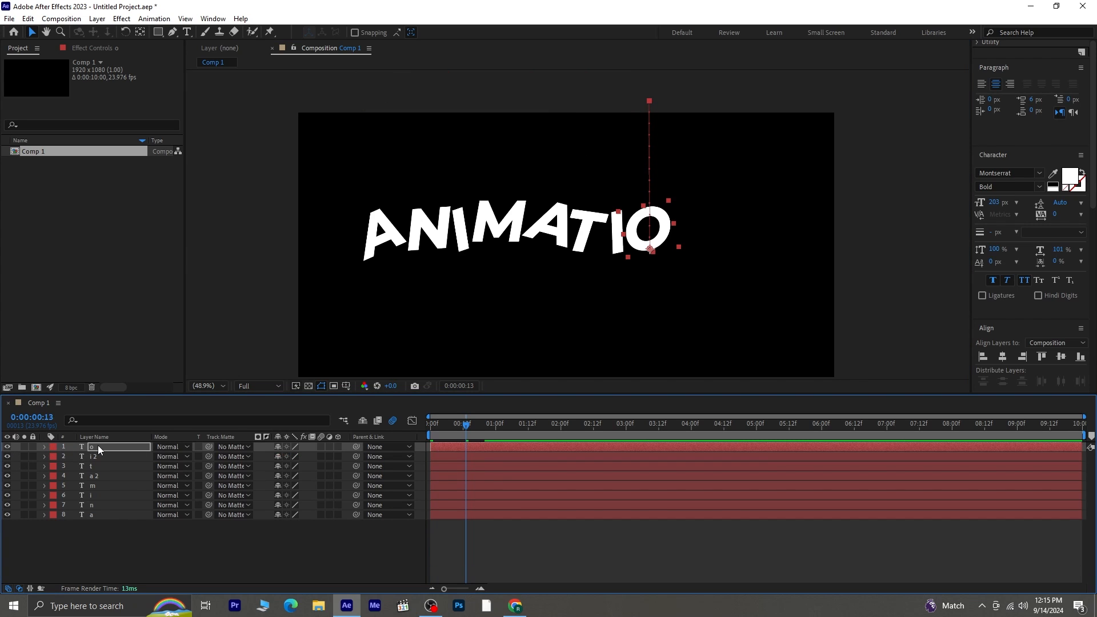
Step: Duplicate the o layer, move the copy's landing position right to about 1422, 489, and replace its text with "n"
{"action": "key", "text": "ctrl+d"}
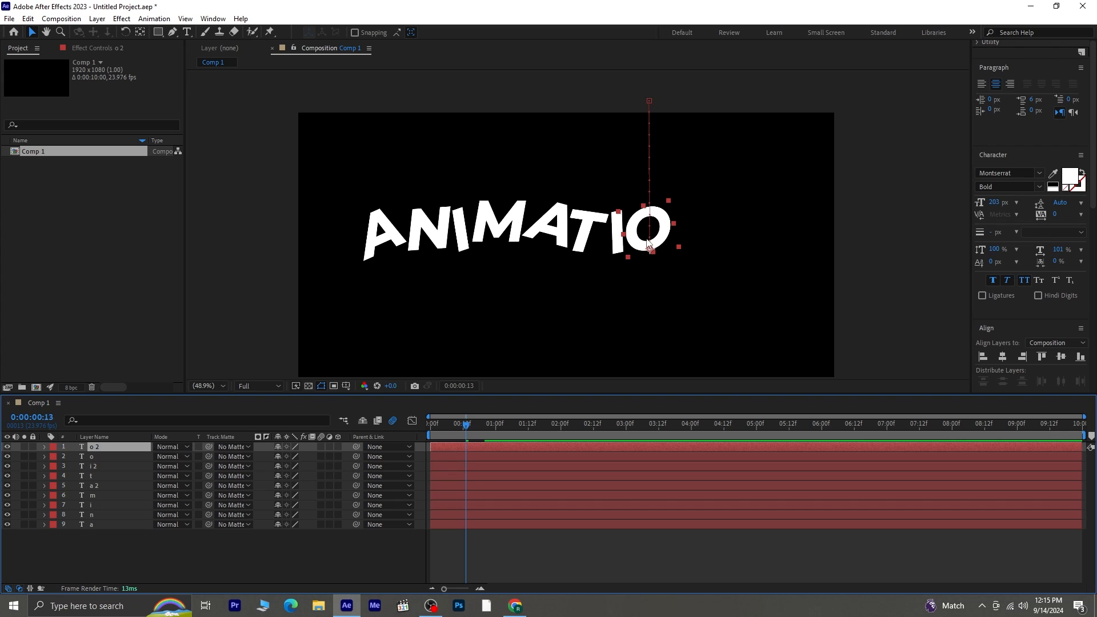
{"action": "left_click_drag", "start_coordinate": [648, 244], "coordinate": [689, 238]}
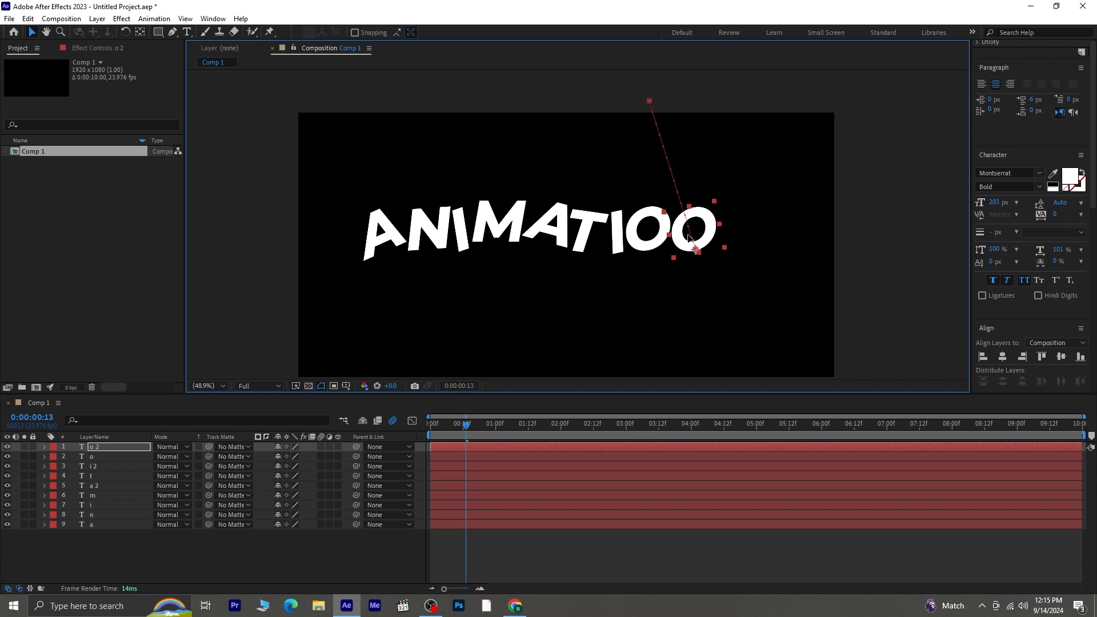
{"action": "left_click", "coordinate": [191, 32]}
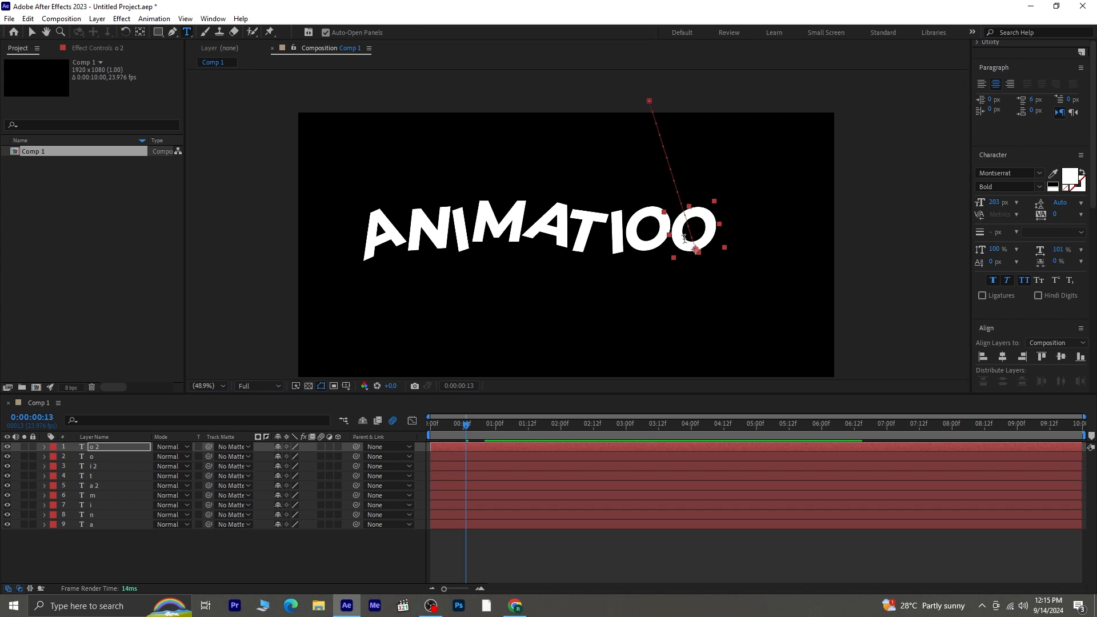
{"action": "left_click_drag", "start_coordinate": [686, 237], "coordinate": [720, 231]}
{"action": "type", "text": "n"}
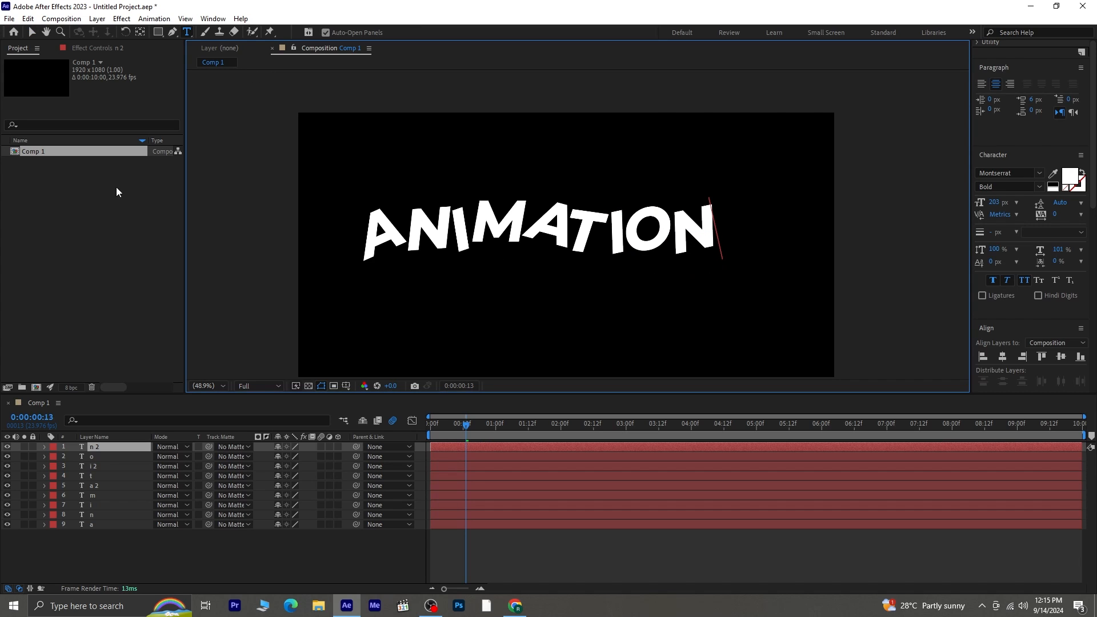
{"action": "left_click", "coordinate": [30, 33]}
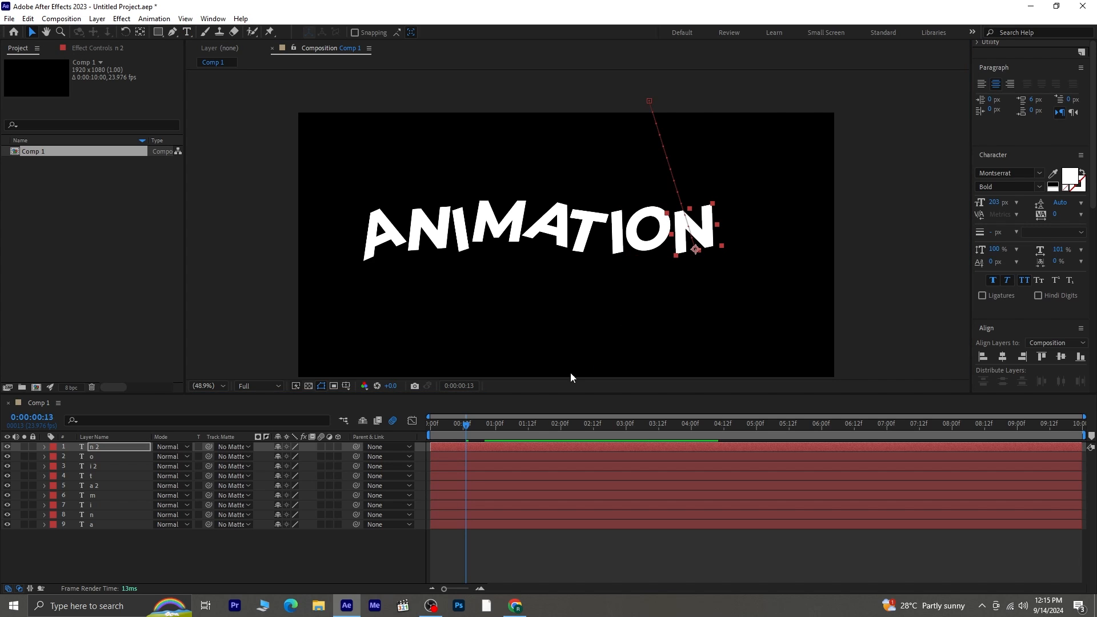
Step: Shift the final N's starting keyframe position right to about 1416, -41, above its landing point
{"action": "key", "text": "p"}
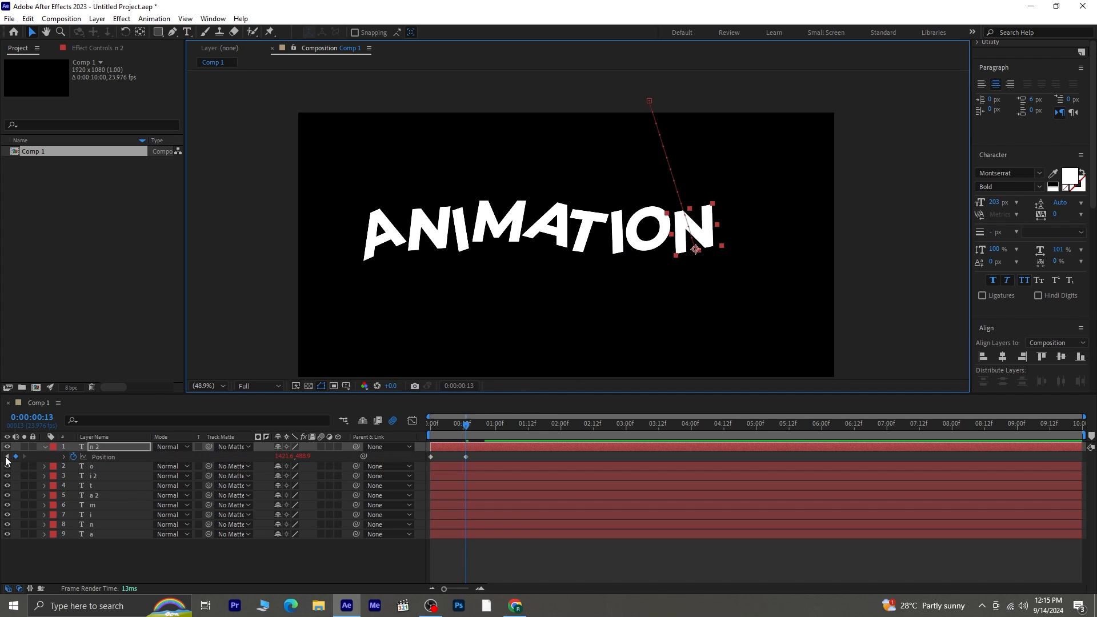
{"action": "left_click", "coordinate": [7, 457]}
{"action": "left_click_drag", "start_coordinate": [646, 88], "coordinate": [688, 91]}
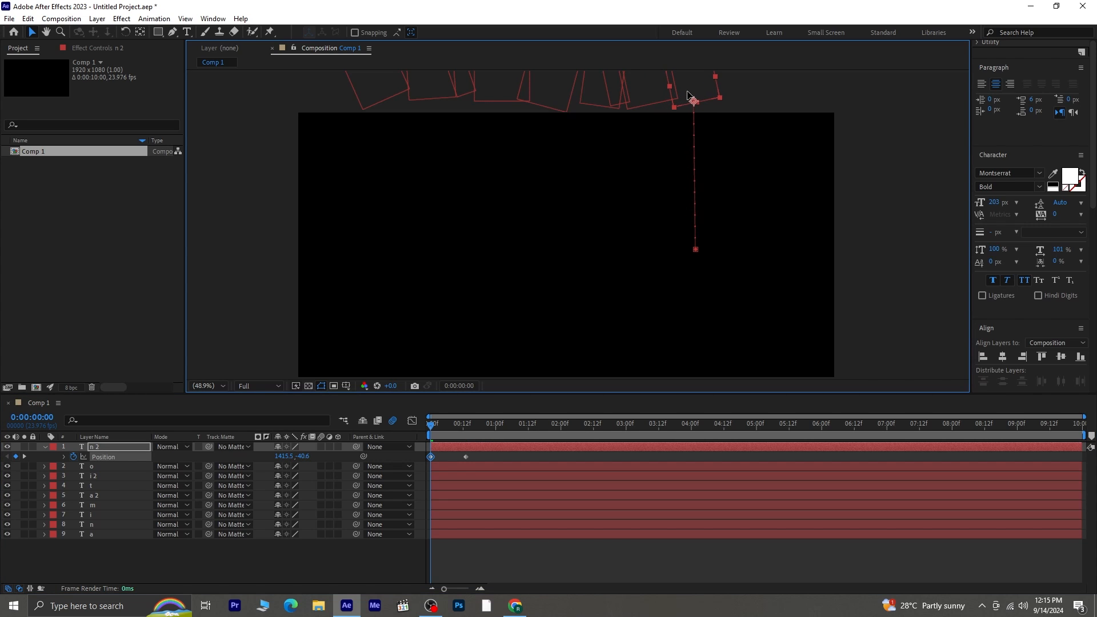
Step: Deselect the layers and play the animation from the start to check how all the letters drop in
{"action": "left_click", "coordinate": [419, 458]}
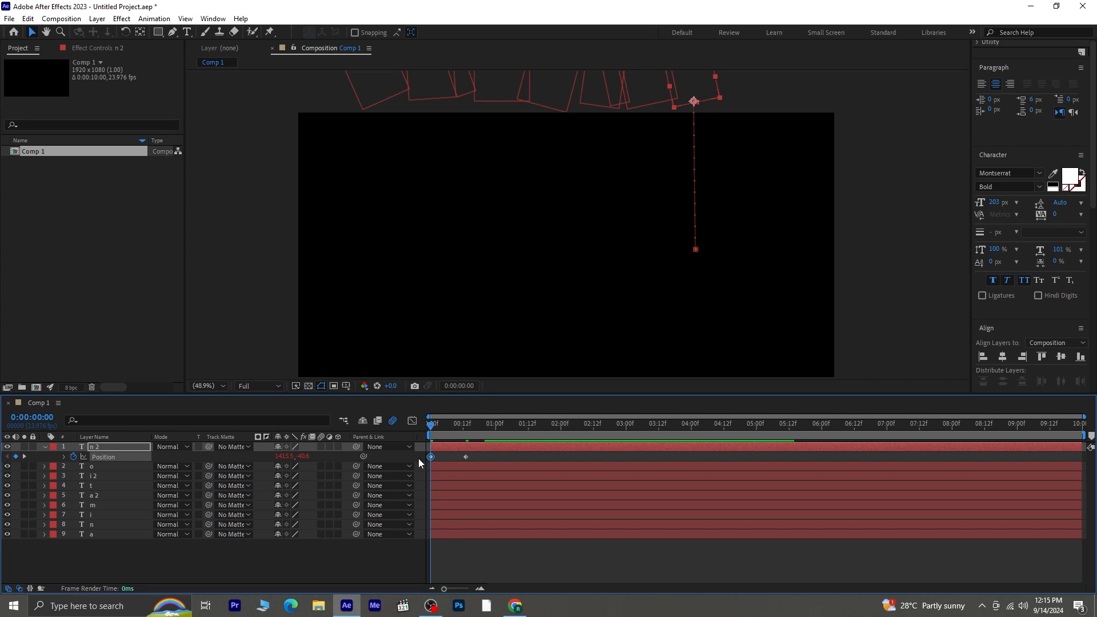
{"action": "left_click", "coordinate": [452, 558]}
{"action": "key", "text": "space"}
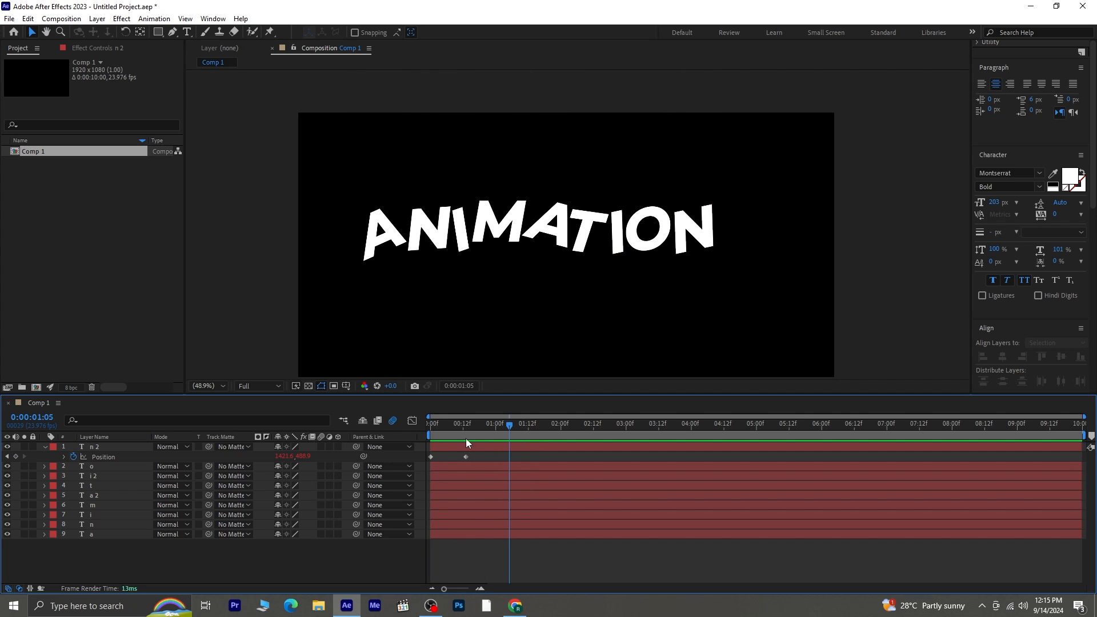
Step: Stop the preview and start all letter layers except the bottom a layer at 0:00:00:06
{"action": "key", "text": "space"}
{"action": "left_click", "coordinate": [46, 448]}
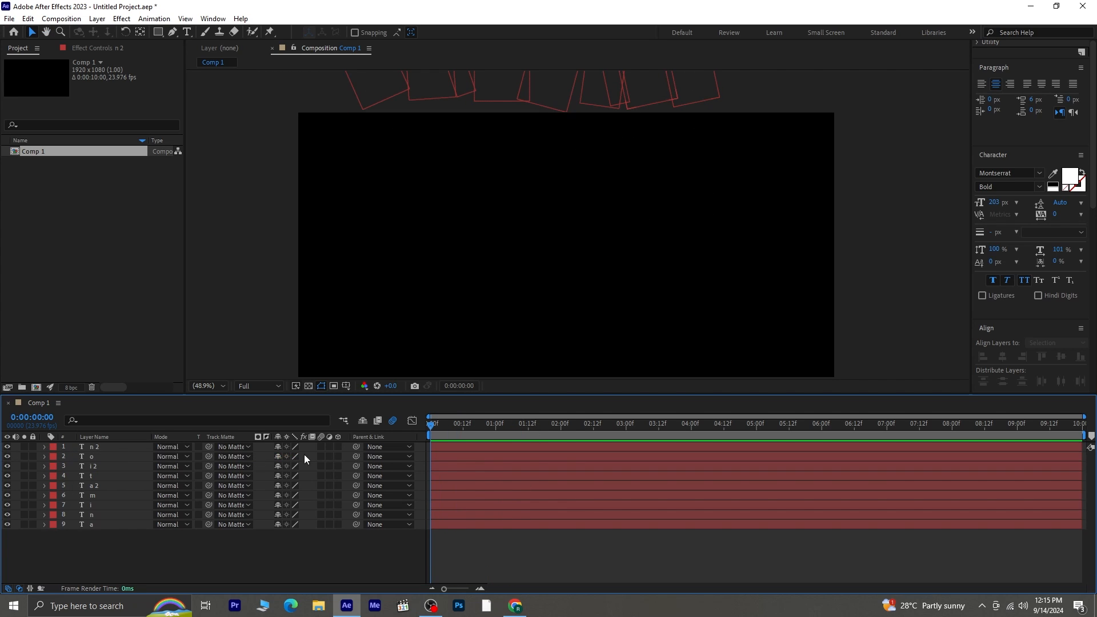
{"action": "left_click_drag", "start_coordinate": [434, 426], "coordinate": [386, 439]}
{"action": "left_click", "coordinate": [440, 514]}
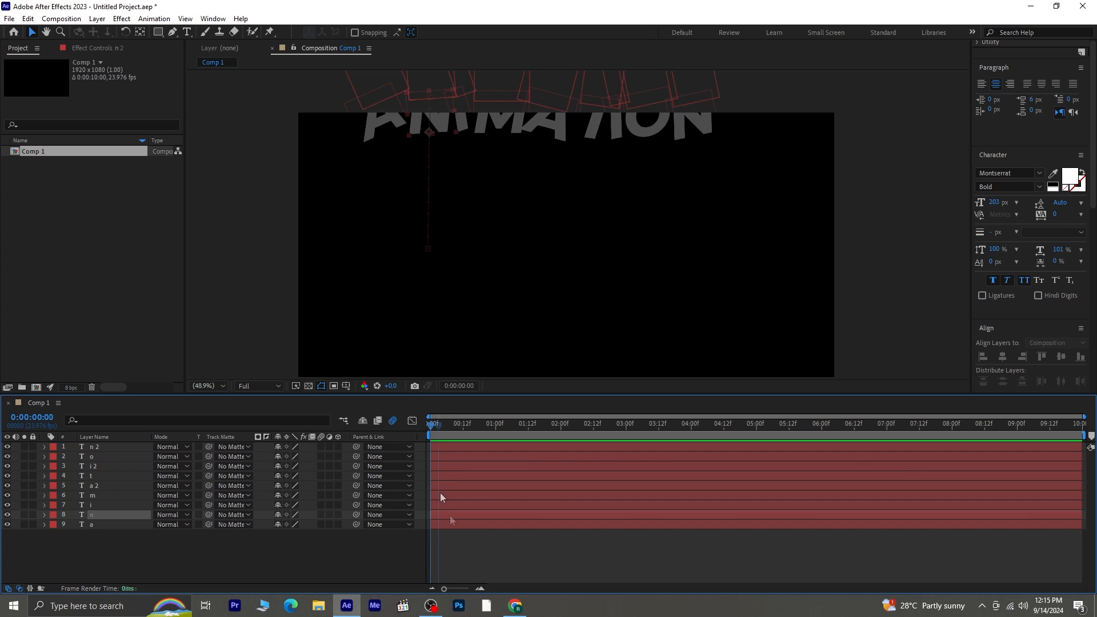
{"action": "left_click", "coordinate": [449, 447], "text": "shift"}
{"action": "key", "text": "equal"}
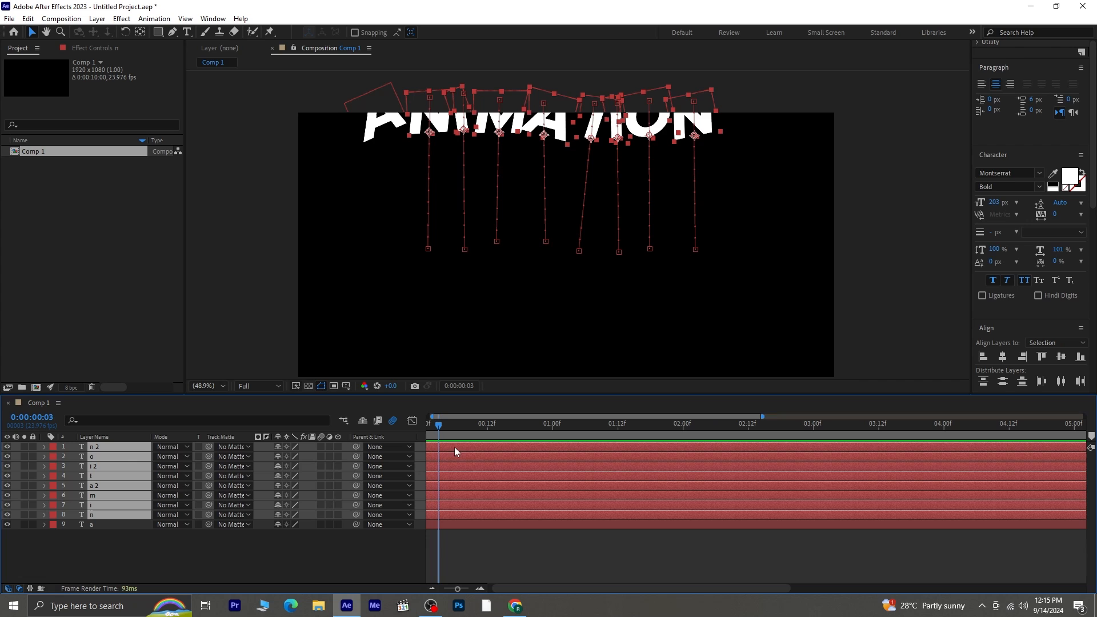
{"action": "left_click_drag", "start_coordinate": [437, 428], "coordinate": [457, 444]}
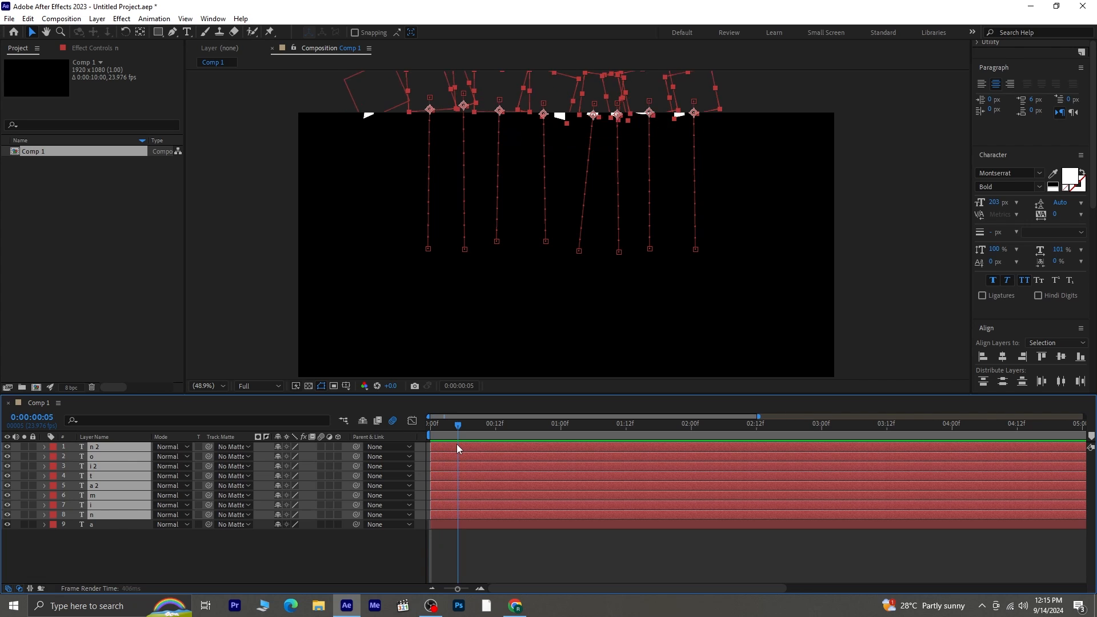
{"action": "key", "text": "bracketleft"}
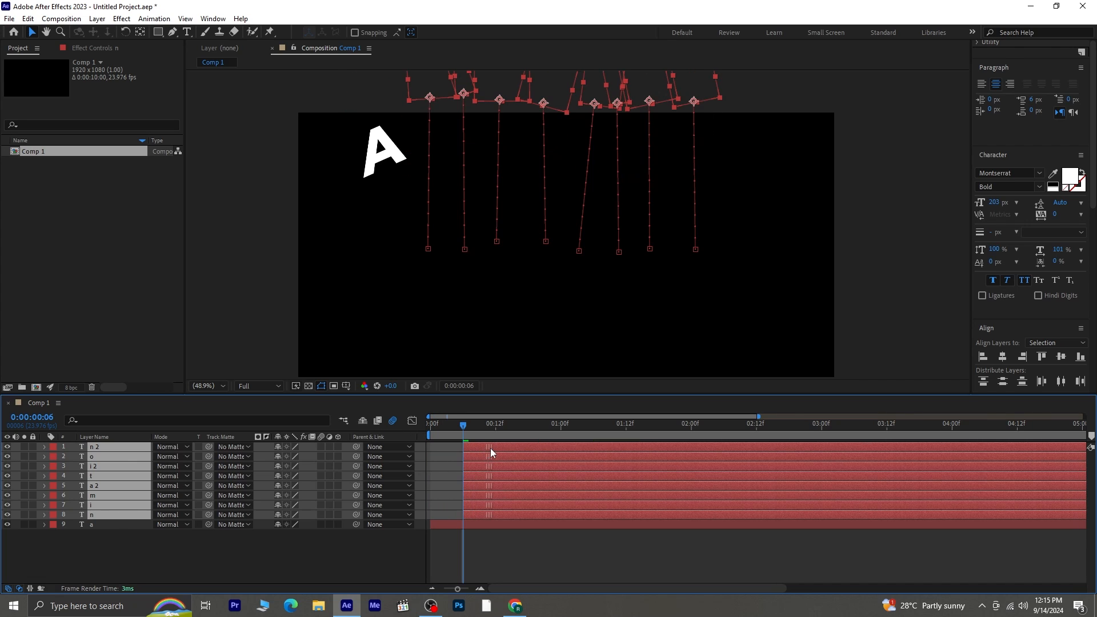
Step: Shift the layers from the first i up to n 2 to start at about 0:00:00:12
{"action": "left_click_drag", "start_coordinate": [471, 427], "coordinate": [503, 437]}
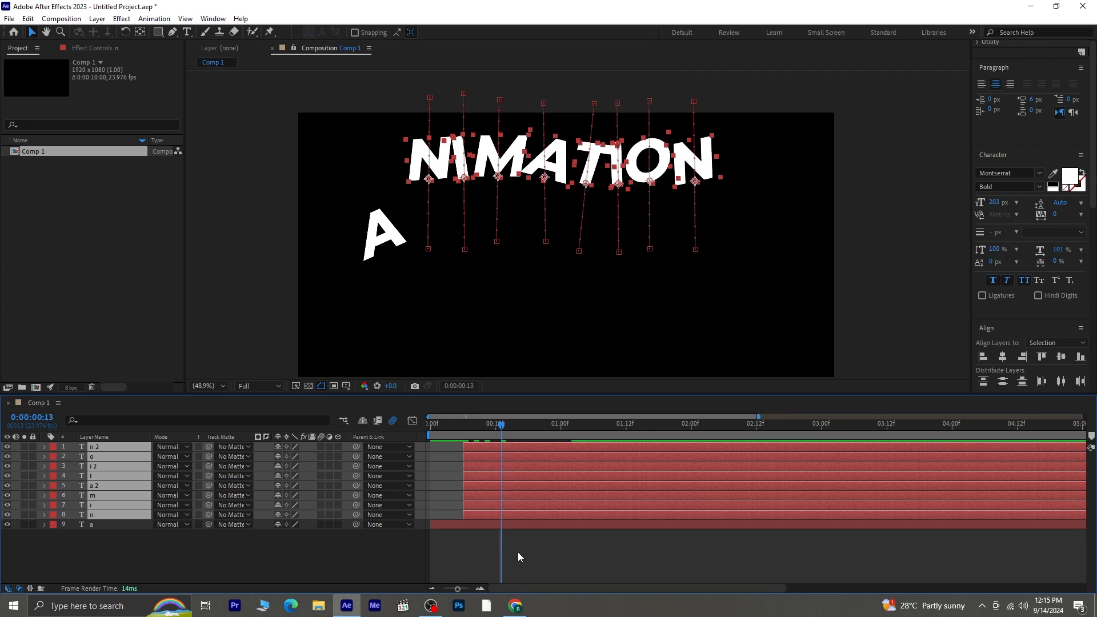
{"action": "left_click", "coordinate": [518, 552]}
{"action": "left_click", "coordinate": [508, 448]}
{"action": "left_click", "coordinate": [500, 504], "text": "shift"}
{"action": "left_click_drag", "start_coordinate": [500, 504], "coordinate": [533, 505]}
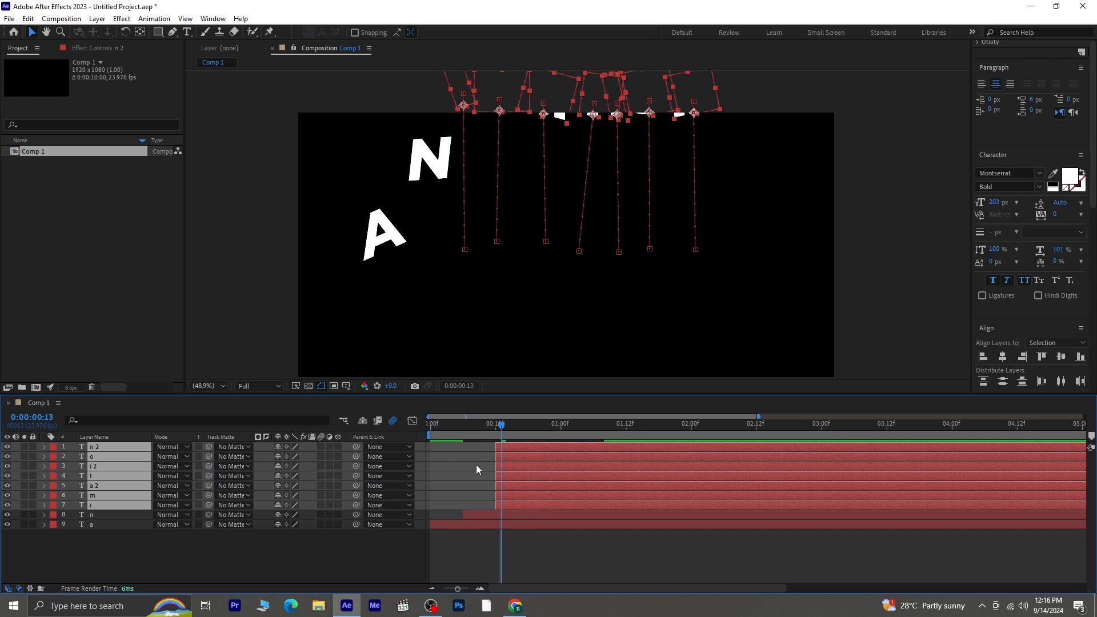
Step: Shift the m layer and every layer above it to start at about 0:00:00:16
{"action": "left_click", "coordinate": [476, 464]}
{"action": "left_click", "coordinate": [503, 452]}
{"action": "left_click", "coordinate": [520, 495], "text": "shift"}
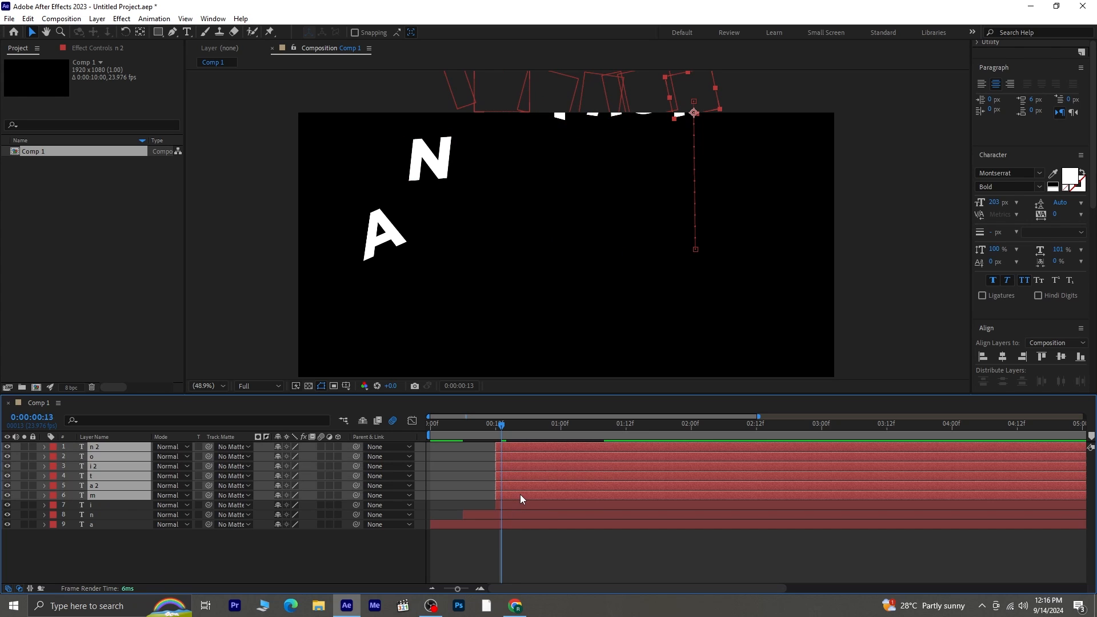
{"action": "left_click_drag", "start_coordinate": [520, 495], "coordinate": [543, 493]}
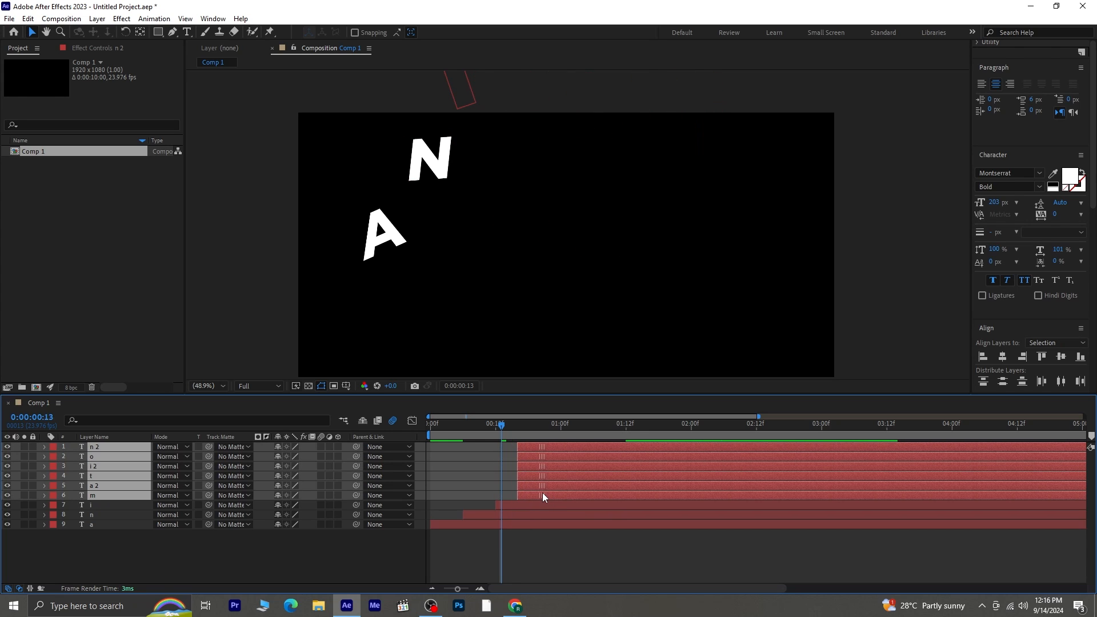
Step: Continue the stagger by starting a 2 at about 0:00:00:19 and the layers from t upward at about 0:00:00:22
{"action": "left_click", "coordinate": [507, 446]}
{"action": "left_click", "coordinate": [532, 448]}
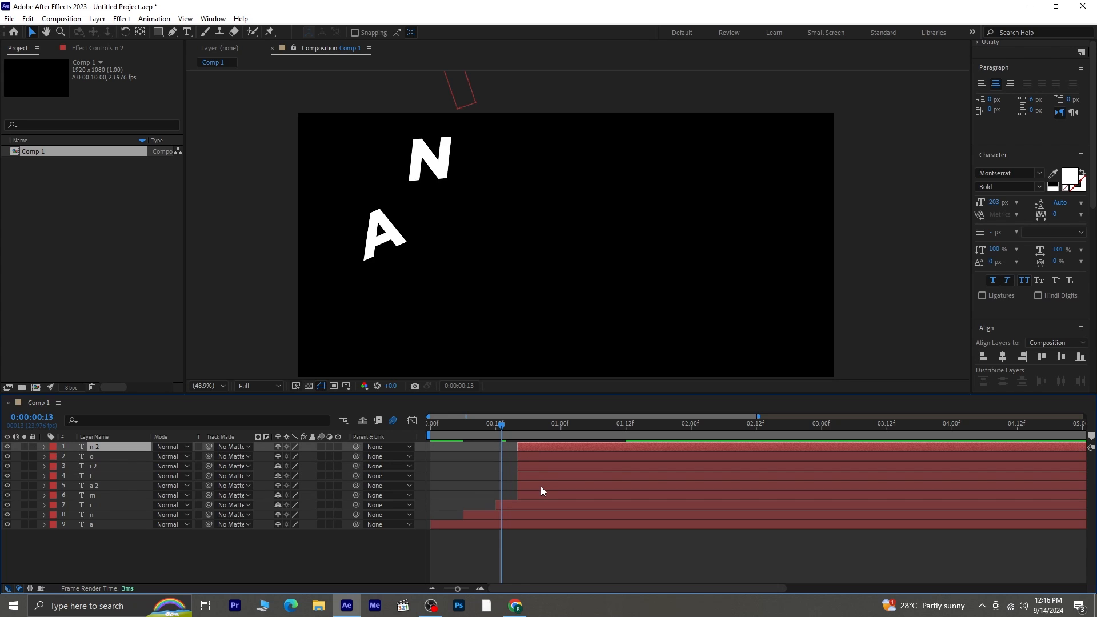
{"action": "left_click", "coordinate": [543, 486], "text": "shift"}
{"action": "left_click_drag", "start_coordinate": [544, 485], "coordinate": [576, 474]}
{"action": "left_click", "coordinate": [524, 445]}
{"action": "left_click", "coordinate": [546, 445]}
{"action": "left_click", "coordinate": [557, 475], "text": "shift"}
Step: Shift the i 2, o and n 2 layers together to start at about 0:00:01:01
{"action": "left_click", "coordinate": [546, 447]}
{"action": "left_click", "coordinate": [559, 450]}
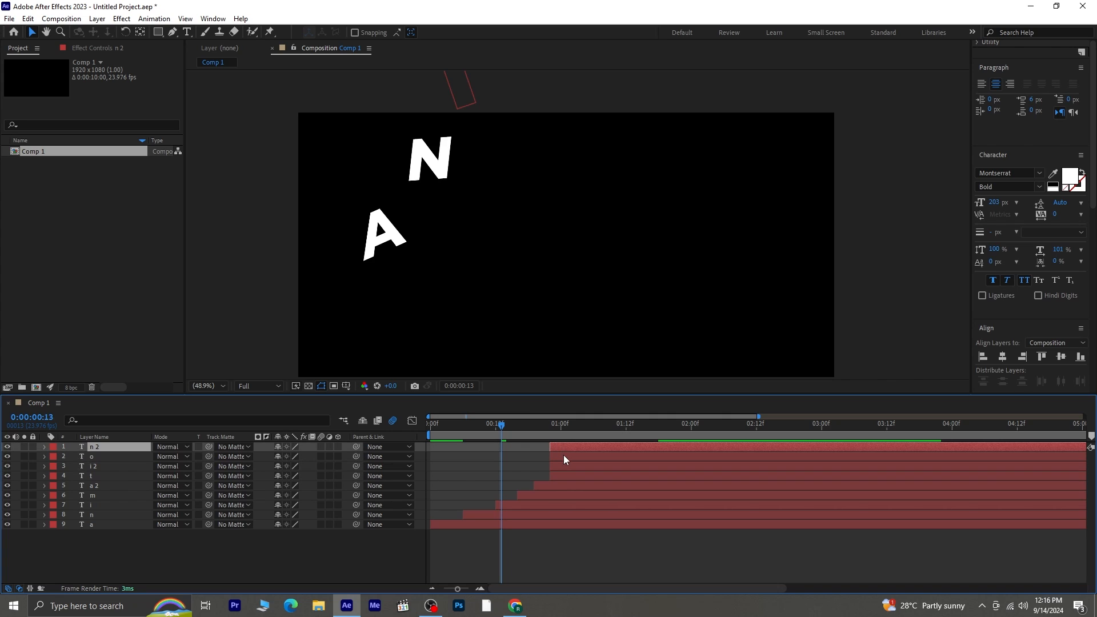
{"action": "left_click", "coordinate": [566, 465], "text": "shift"}
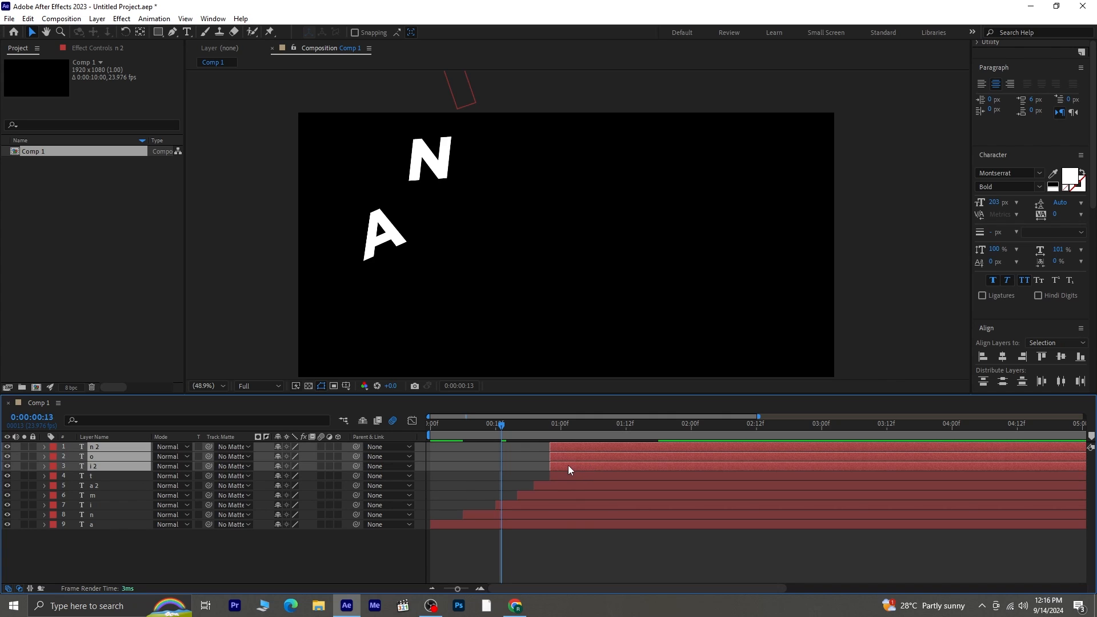
{"action": "left_click_drag", "start_coordinate": [568, 465], "coordinate": [583, 468]}
Step: Stagger the o and n 2 layers last, and tighten the stagger so n starts at about 0:00:00:03 and n 2 at about 0:00:01:02
{"action": "left_click", "coordinate": [544, 454]}
{"action": "left_click", "coordinate": [571, 447]}
{"action": "left_click", "coordinate": [574, 457], "text": "shift"}
{"action": "left_click_drag", "start_coordinate": [575, 451], "coordinate": [594, 450]}
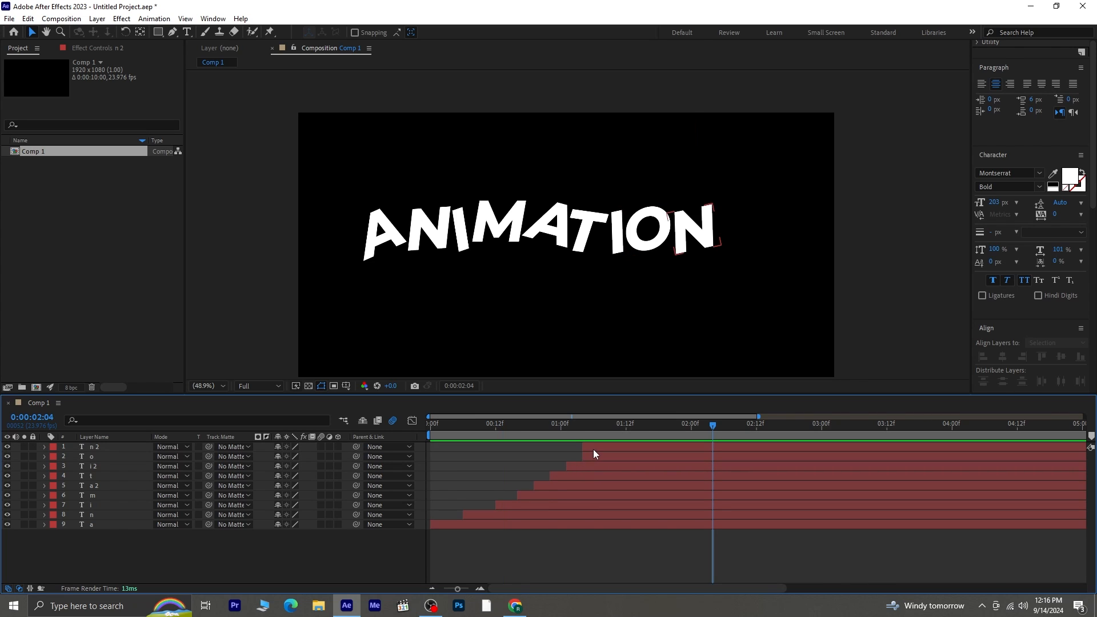
{"action": "left_click", "coordinate": [605, 448]}
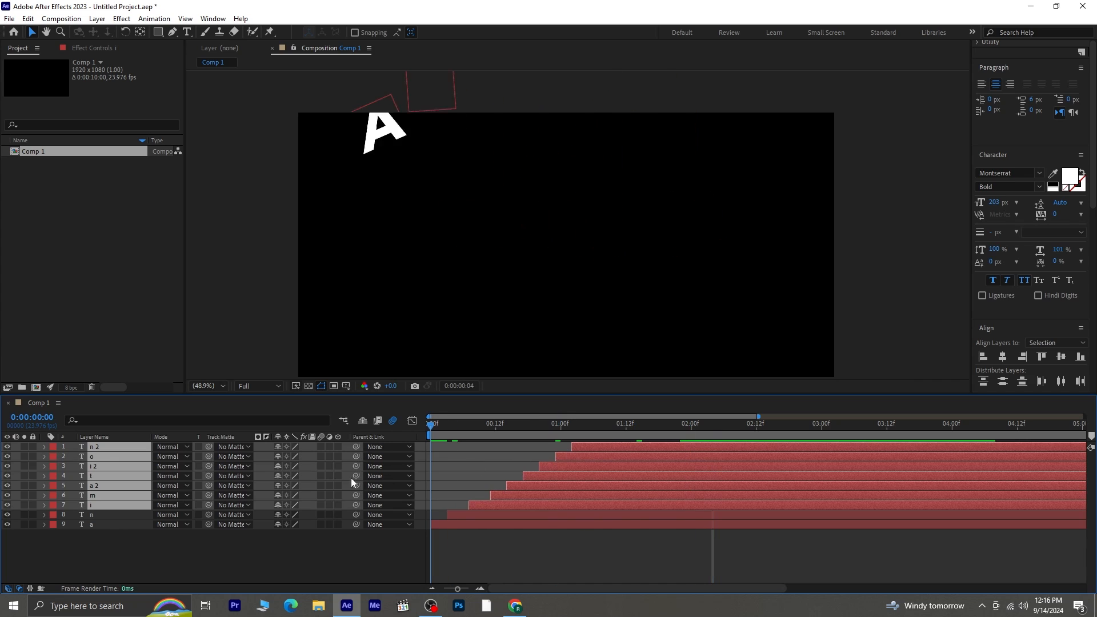
{"action": "left_click", "coordinate": [485, 546]}
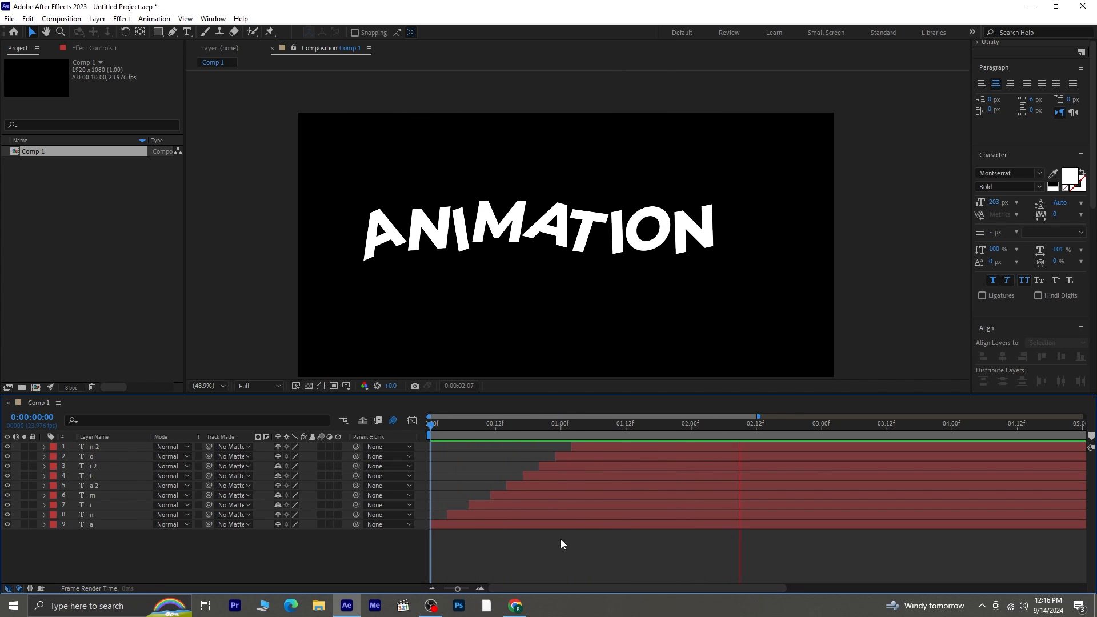
Step: Play the animation from the start to check the staggered drops, and set the current time to 0:00:02:17
{"action": "key", "text": "space"}
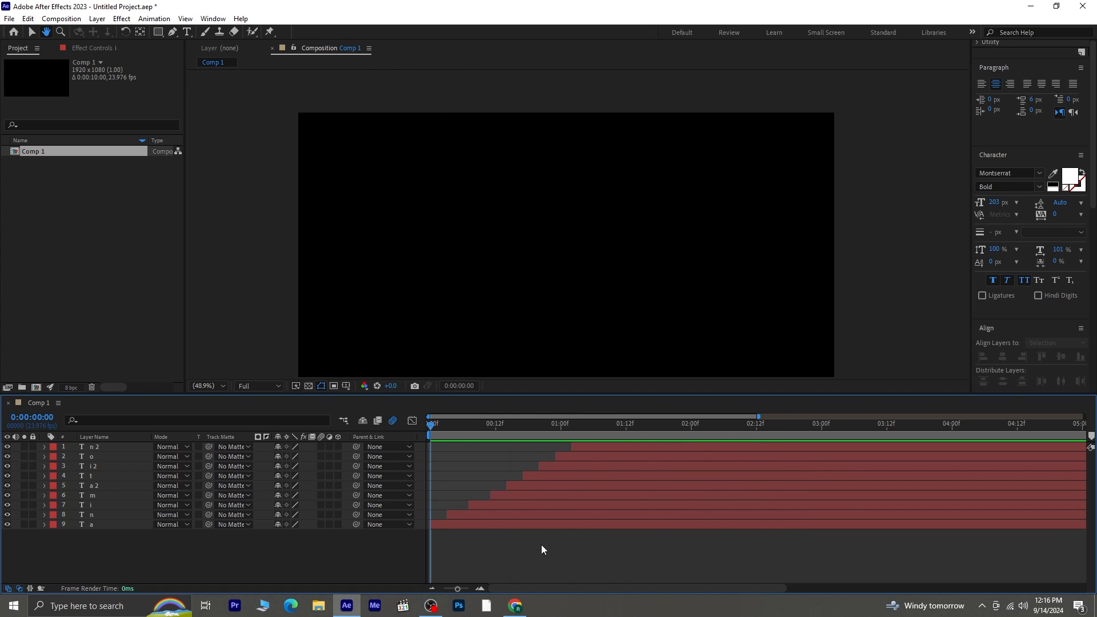
{"action": "key", "text": "space"}
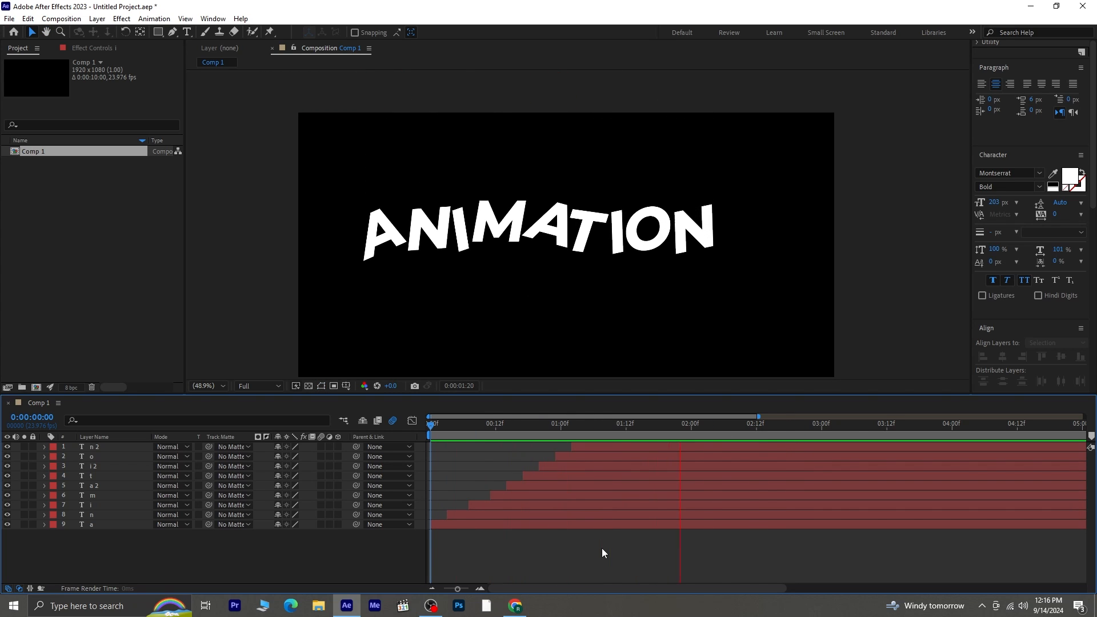
{"action": "left_click_drag", "start_coordinate": [771, 426], "coordinate": [783, 457]}
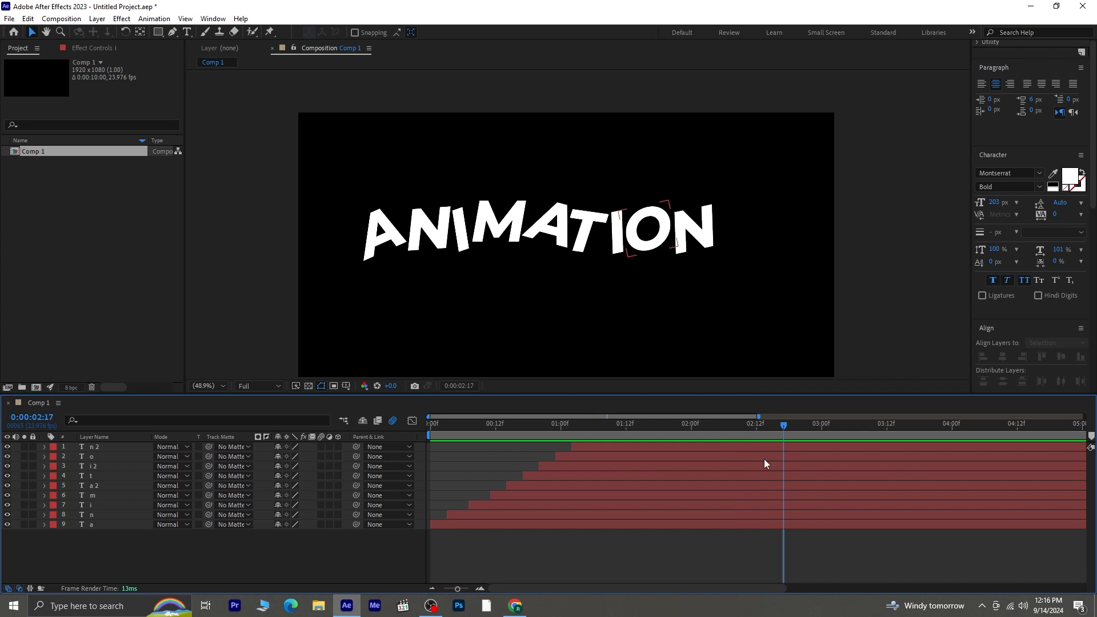
Step: Reveal the Position keyframes of all letter layers and move each landing keyframe about 3 frames earlier
{"action": "left_click", "coordinate": [93, 446]}
{"action": "left_click", "coordinate": [109, 446]}
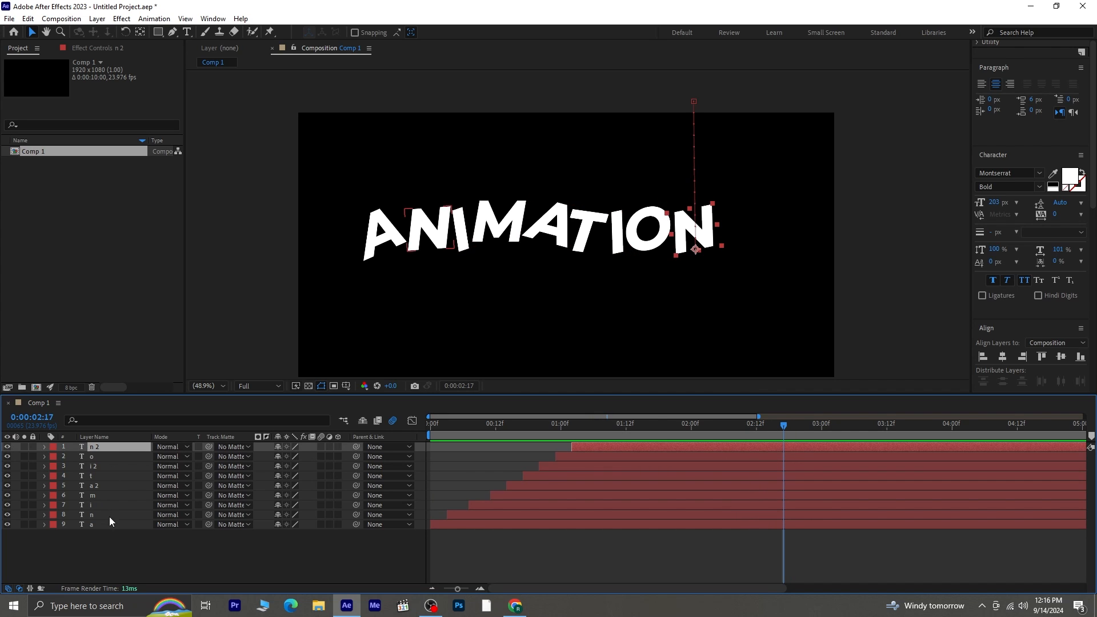
{"action": "left_click", "coordinate": [108, 523], "text": "shift"}
{"action": "key", "text": "p"}
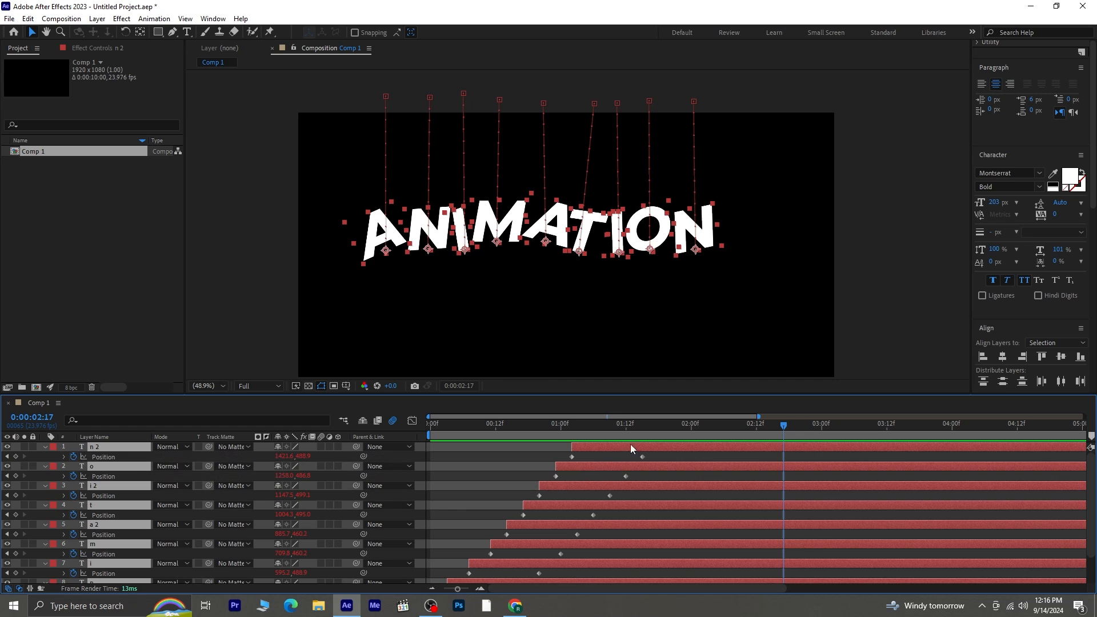
{"action": "left_click_drag", "start_coordinate": [624, 393], "coordinate": [621, 278]}
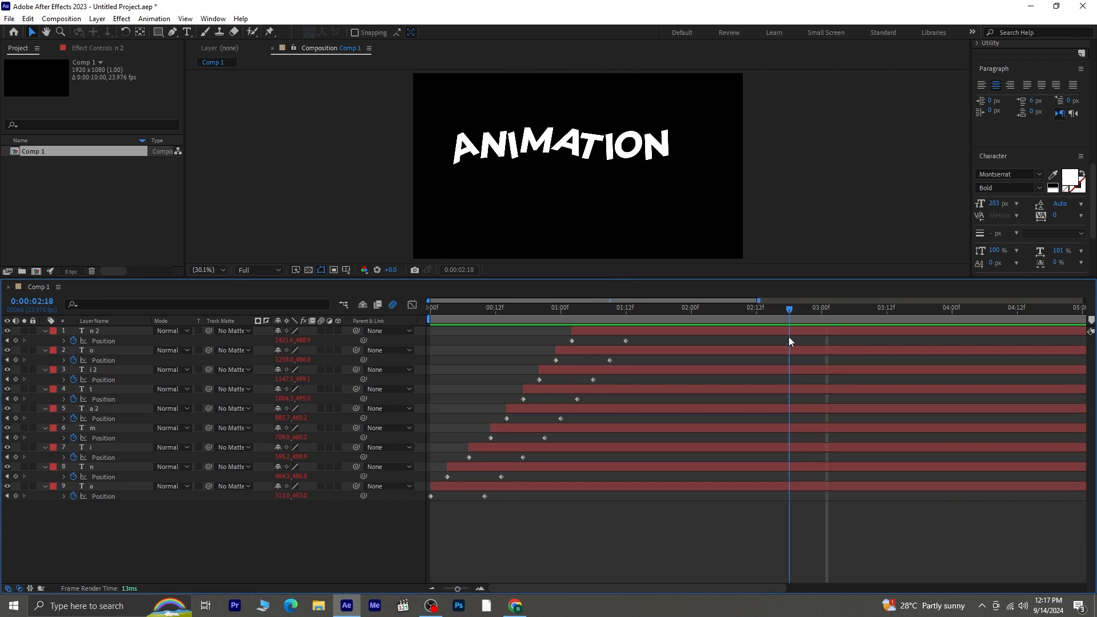
Step: Select all letter layers and add a Position keyframe to each at 0:00:02:18 to hold the landed letters
{"action": "left_click", "coordinate": [89, 486]}
{"action": "left_click", "coordinate": [125, 331], "text": "shift"}
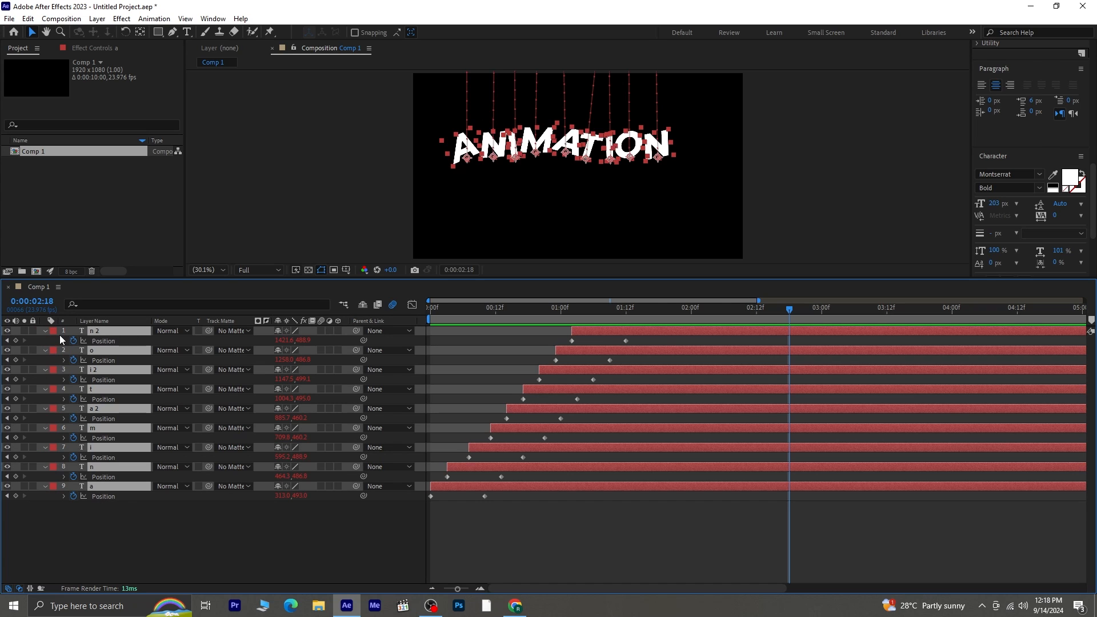
{"action": "key", "text": "alt+shift+p"}
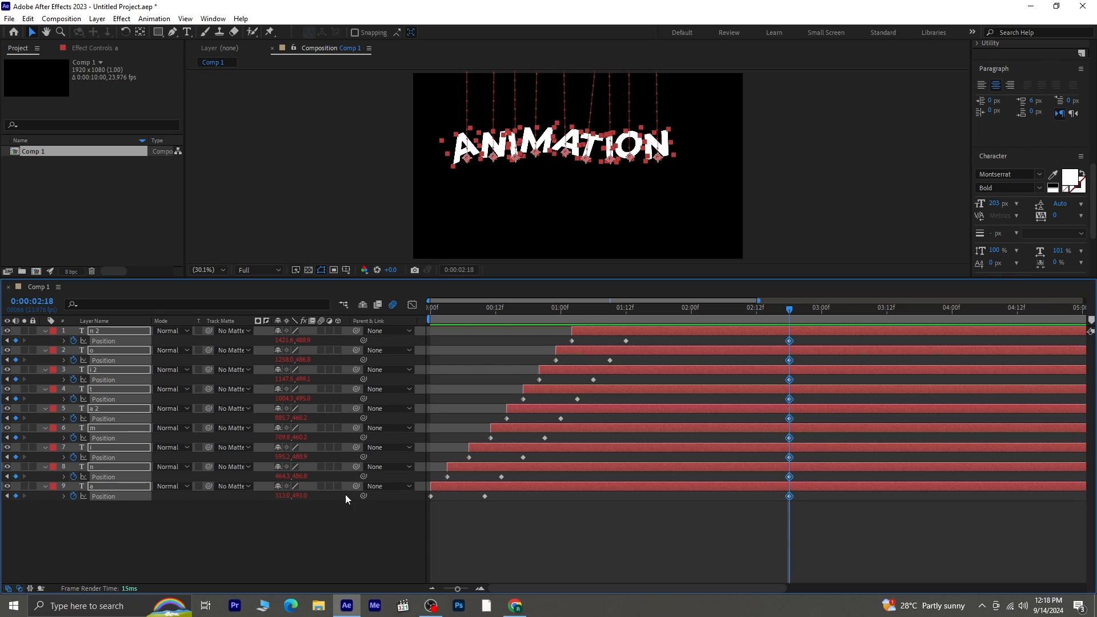
Step: At 0:00:03:02, move all letters down below the frame, with n 2 at about 1421.6, 1272.9, and deselect them
{"action": "left_click_drag", "start_coordinate": [795, 312], "coordinate": [832, 324]}
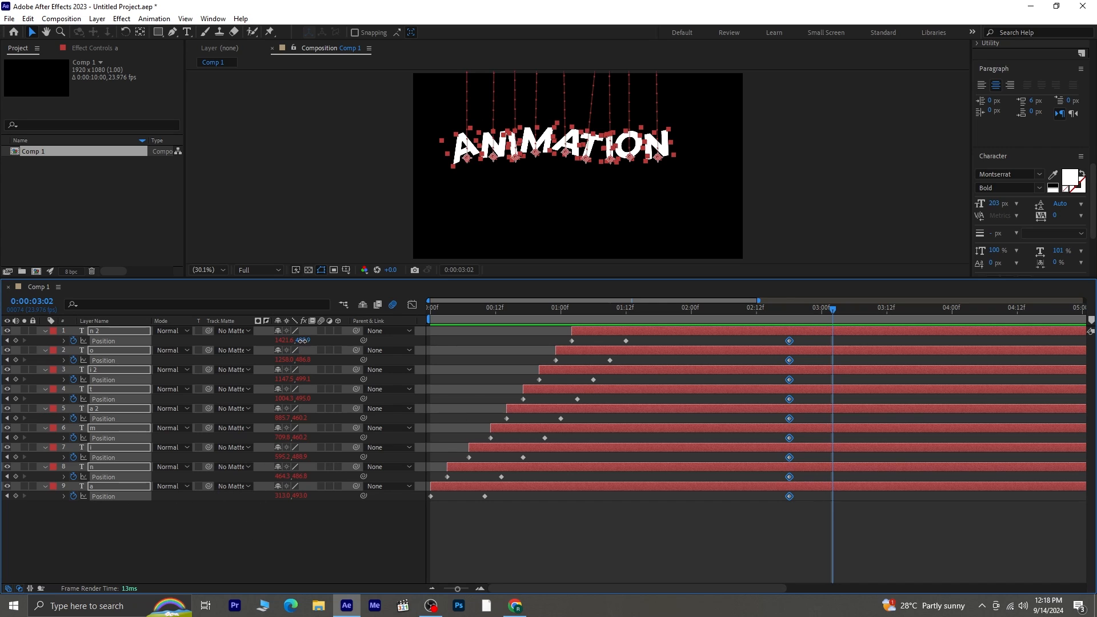
{"action": "left_click_drag", "start_coordinate": [302, 341], "coordinate": [766, 325]}
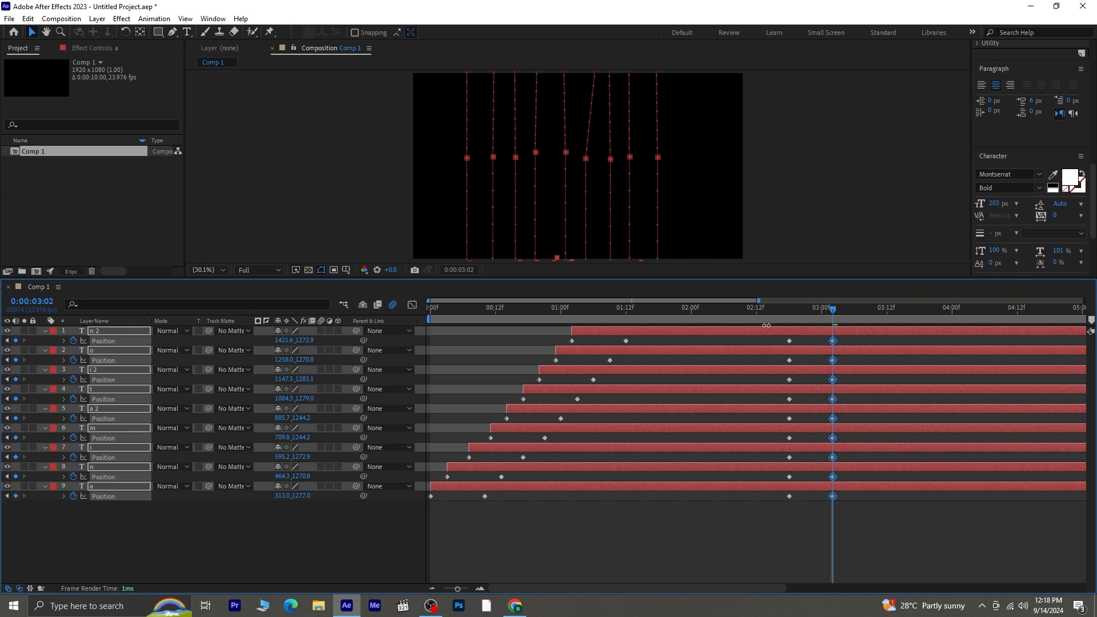
{"action": "left_click", "coordinate": [772, 503]}
Step: Stagger the exit keyframe pairs, starting n at about 0:00:02:14, t at 0:00:02:15, o at 0:00:02:17, and m and i 2 at 0:00:02:20
{"action": "left_click_drag", "start_coordinate": [777, 475], "coordinate": [813, 479]}
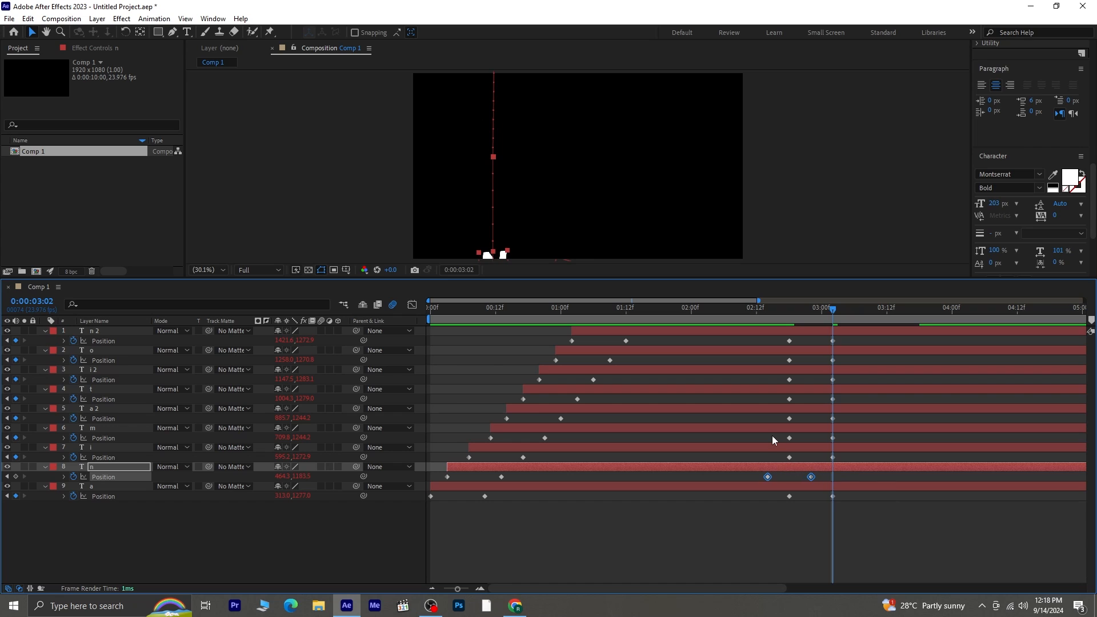
{"action": "left_click_drag", "start_coordinate": [773, 435], "coordinate": [845, 438]}
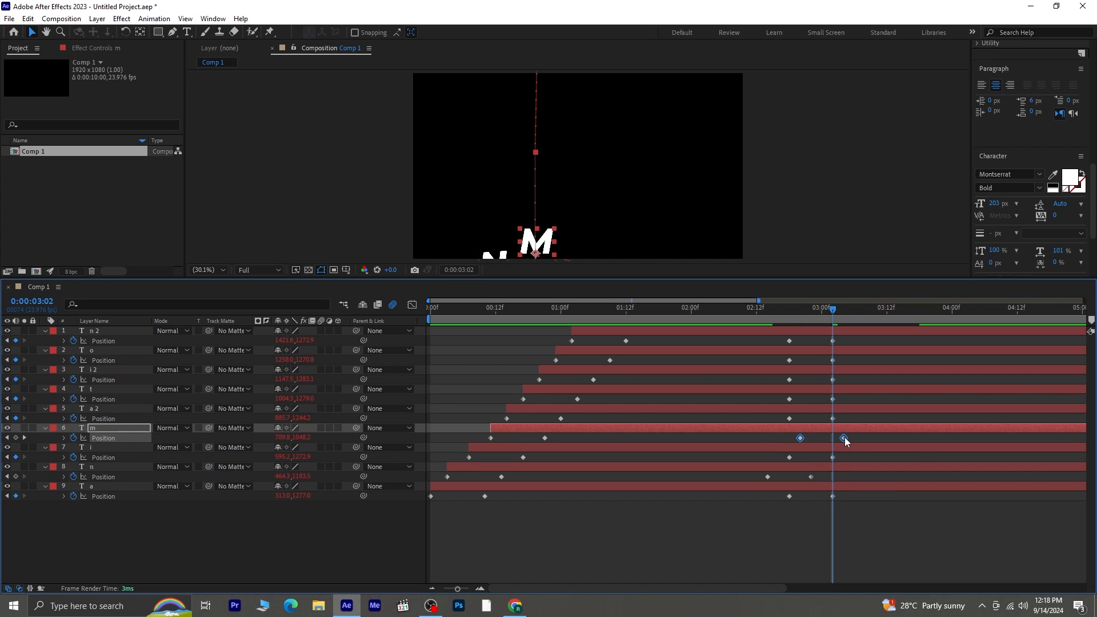
{"action": "left_click_drag", "start_coordinate": [769, 399], "coordinate": [843, 382]}
{"action": "left_click_drag", "start_coordinate": [777, 361], "coordinate": [840, 345]}
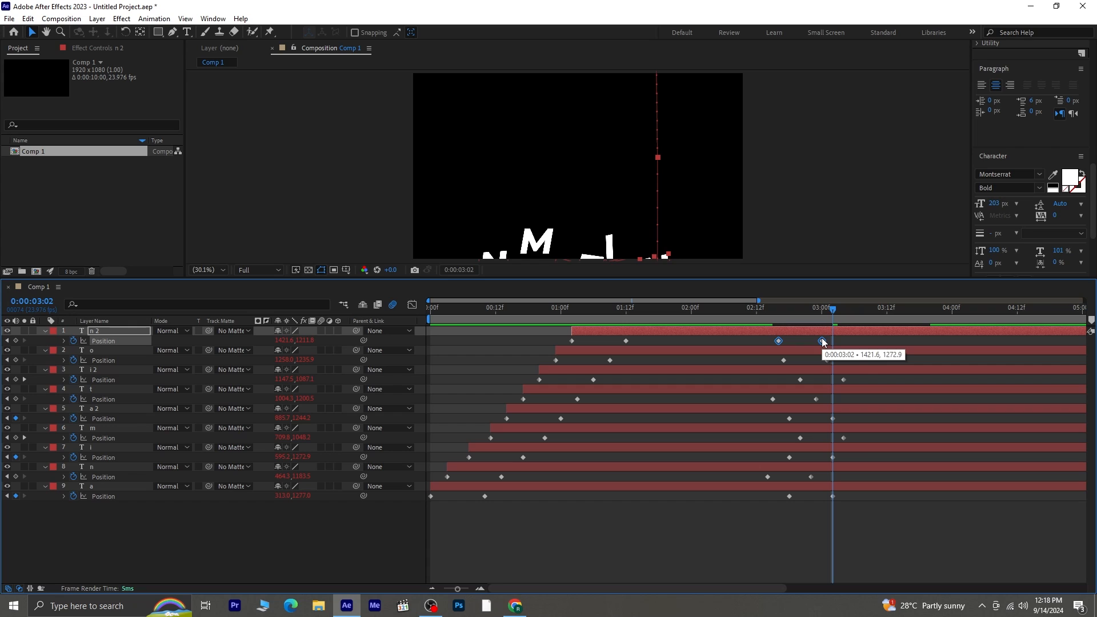
{"action": "left_click_drag", "start_coordinate": [822, 344], "coordinate": [834, 345]}
Step: Move the letters' final exit keyframes one or two frames further on and preview the whole animation from the start
{"action": "left_click_drag", "start_coordinate": [830, 307], "coordinate": [225, 431]}
{"action": "key", "text": "space"}
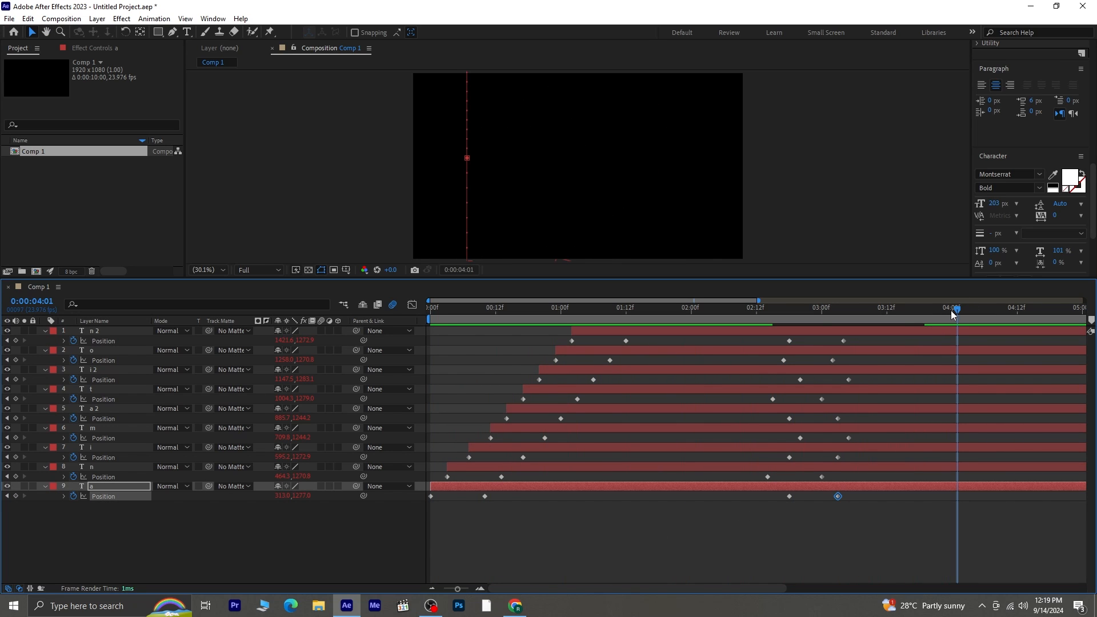
{"action": "left_click_drag", "start_coordinate": [952, 310], "coordinate": [389, 403]}
{"action": "key", "text": "space"}
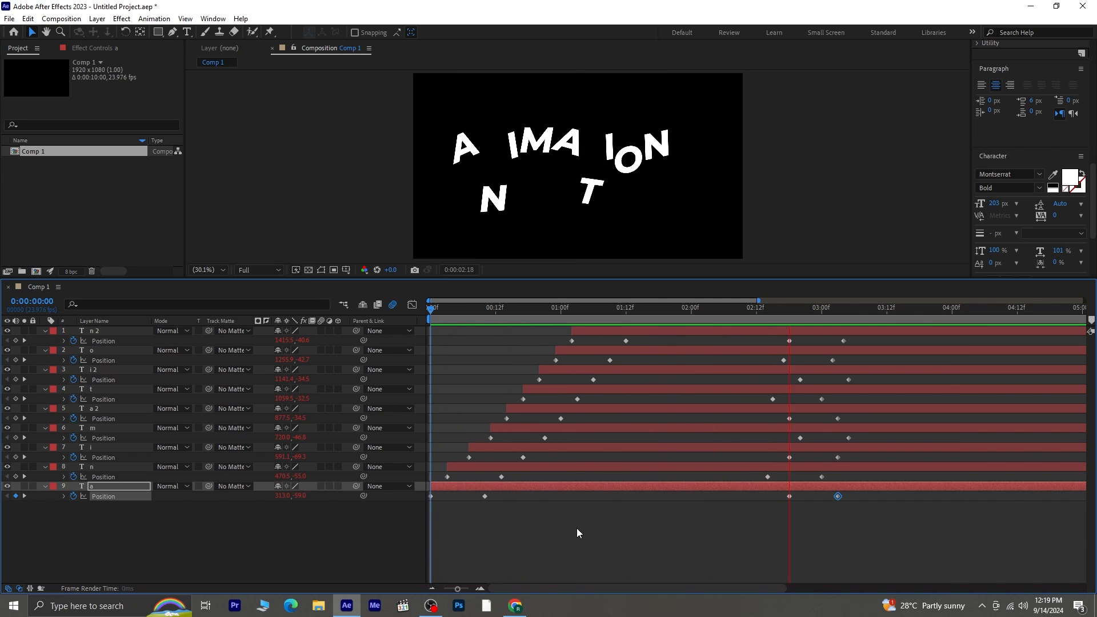
{"action": "key", "text": "space"}
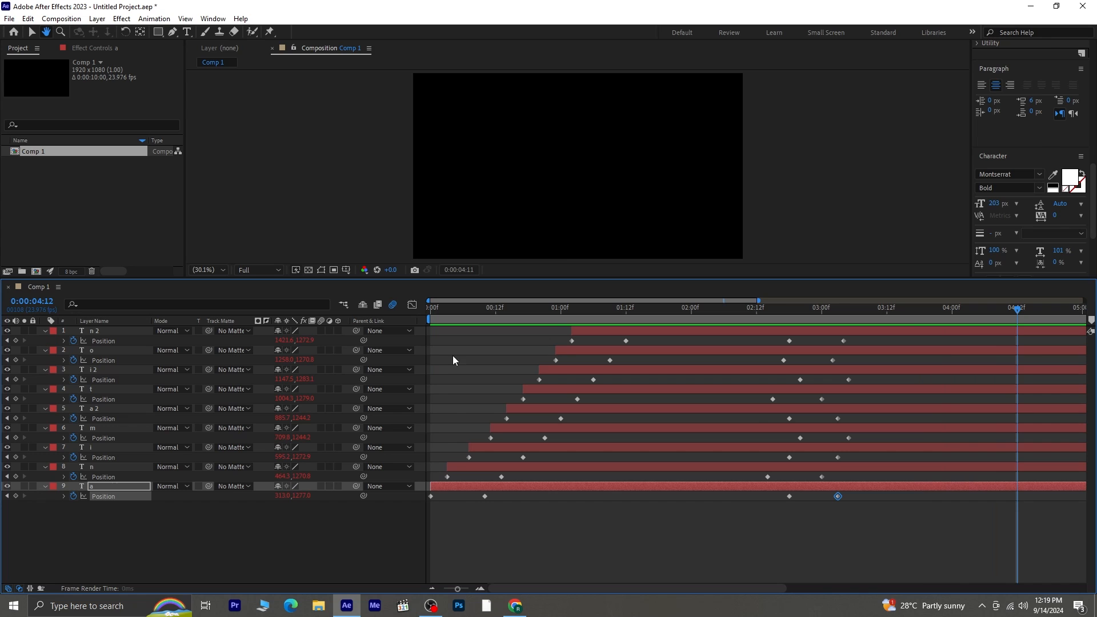
Step: Restore the timeline's height with the letter layers collapsed, and end the work area at about 0:00:04:19
{"action": "left_click_drag", "start_coordinate": [439, 279], "coordinate": [438, 416]}
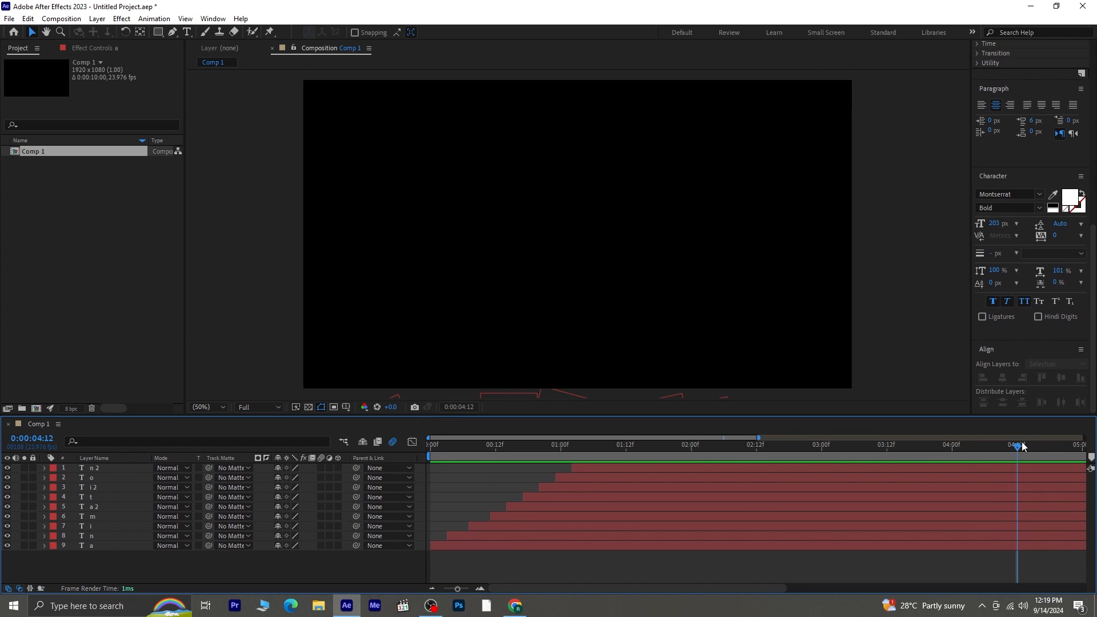
{"action": "left_click_drag", "start_coordinate": [1020, 446], "coordinate": [1056, 447]}
{"action": "key", "text": "n"}
Step: Play the trimmed work area from the start to check the letters' entrance and exit
{"action": "key", "text": "space"}
{"action": "left_click_drag", "start_coordinate": [382, 489], "coordinate": [220, 489]}
{"action": "key", "text": "space"}
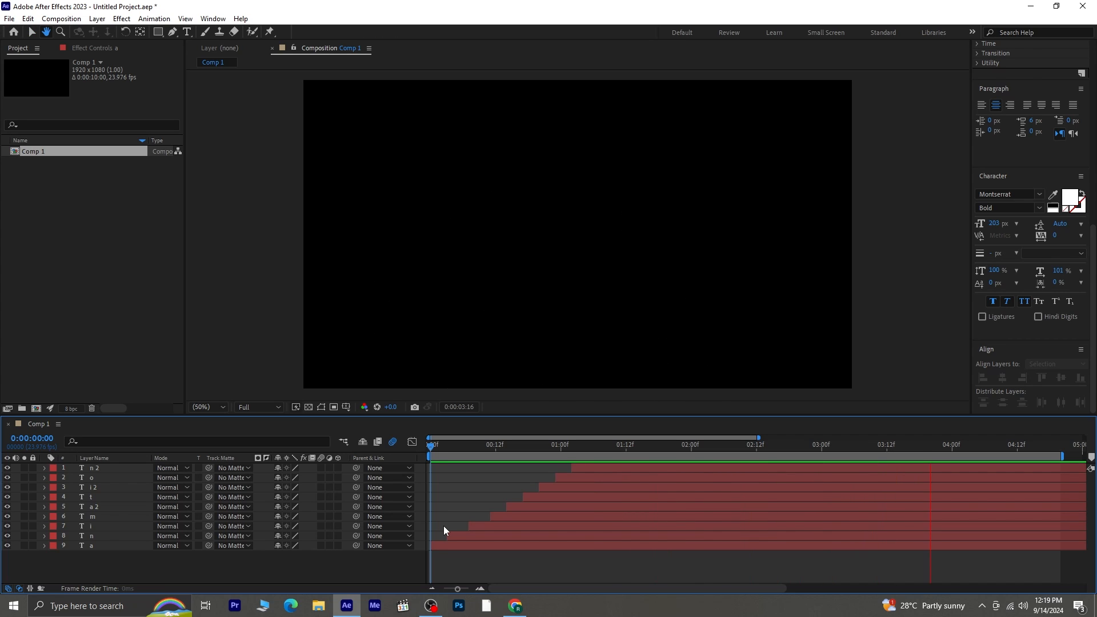
{"action": "key", "text": "space"}
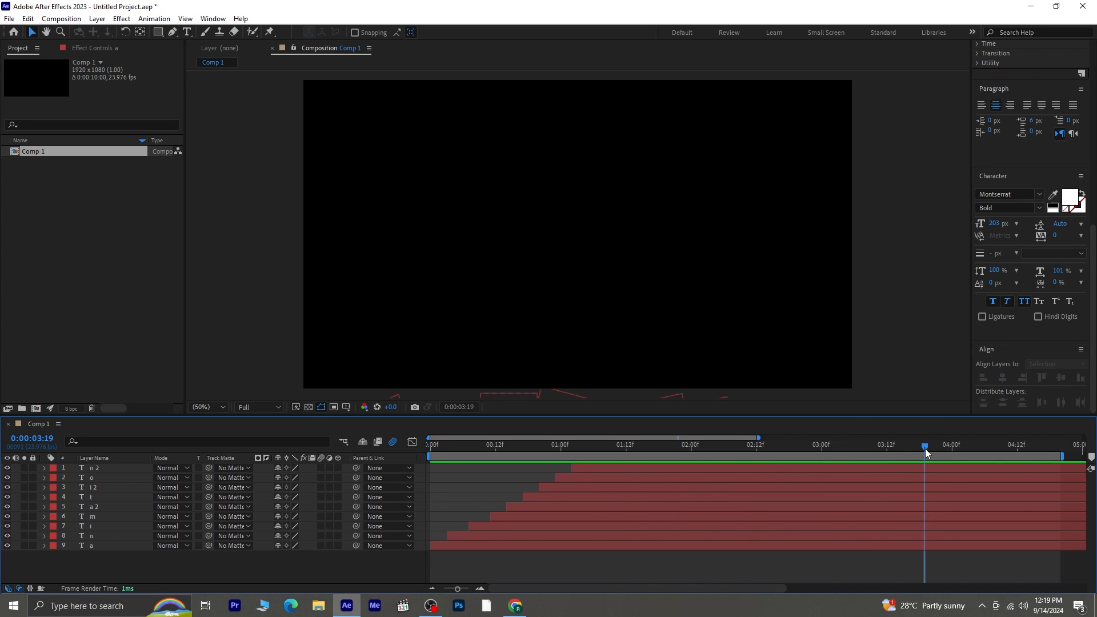
Step: Move to 0:00:01:16, create a white 1920 x 1080 px solid layer and place it below all the letter layers
{"action": "left_click_drag", "start_coordinate": [925, 448], "coordinate": [650, 475]}
{"action": "left_click", "coordinate": [121, 18]}
{"action": "mouse_move", "coordinate": [92, 20]}
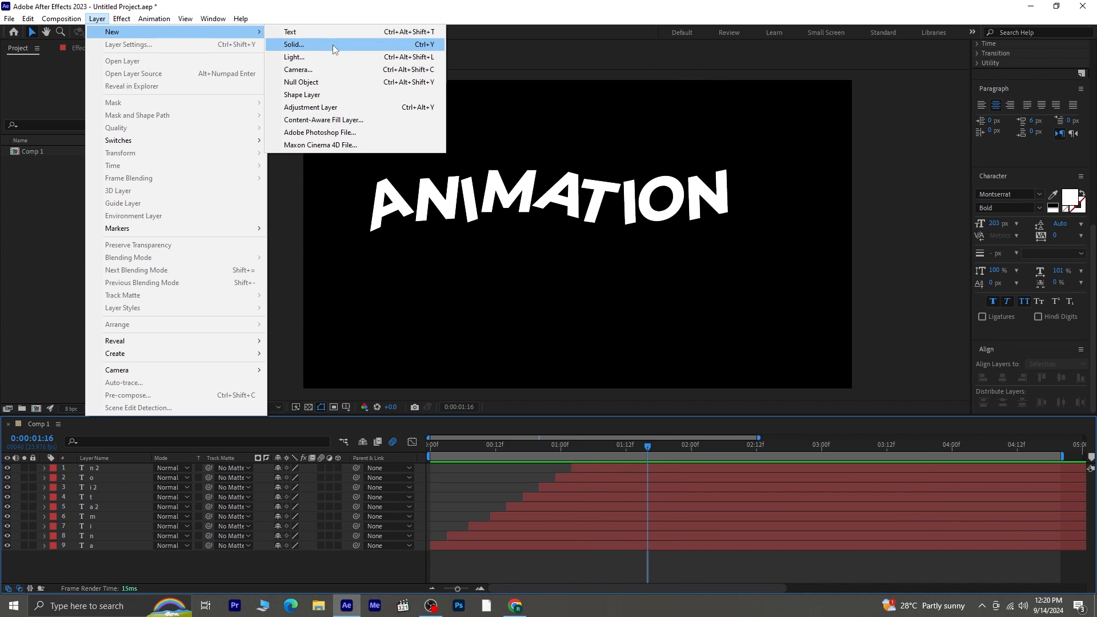
{"action": "left_click", "coordinate": [334, 43]}
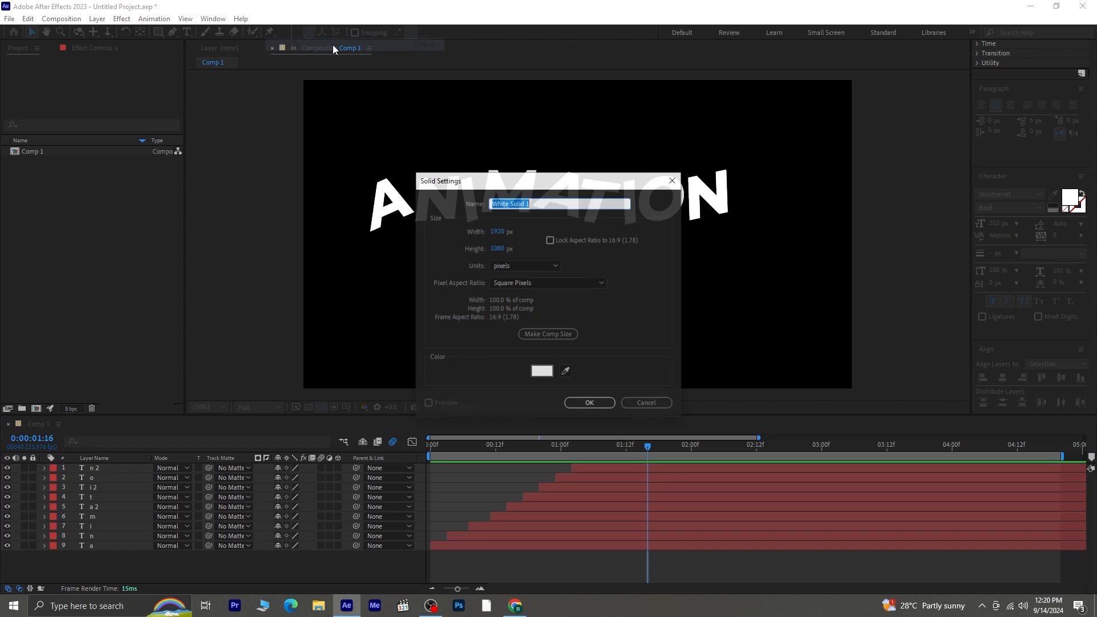
{"action": "left_click", "coordinate": [591, 403]}
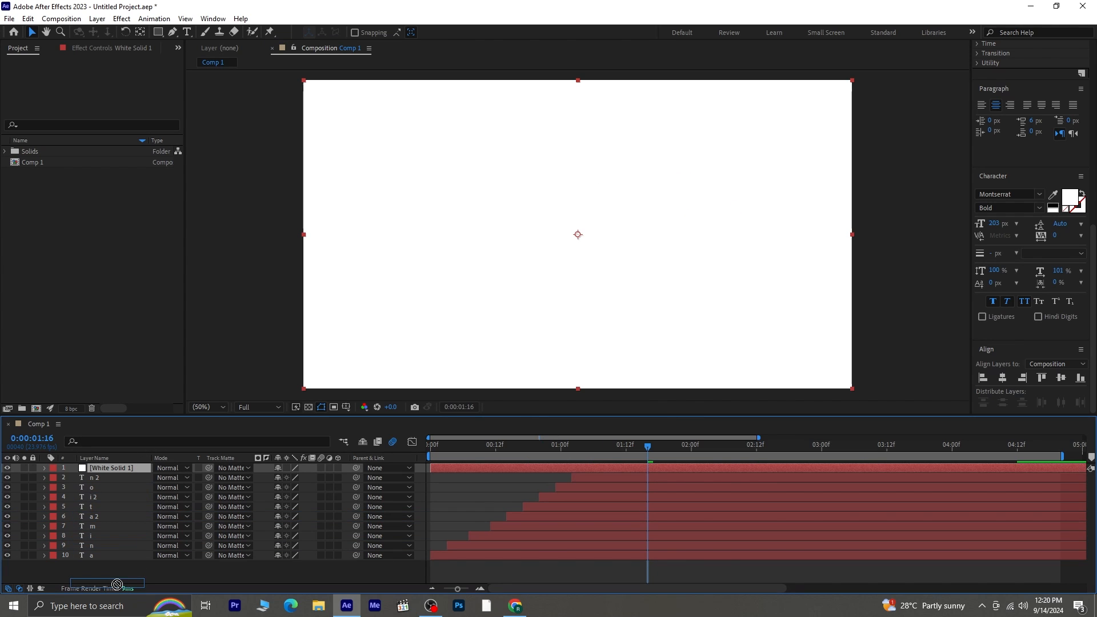
{"action": "mouse_move", "coordinate": [117, 585]}
{"action": "left_mouse_down"}
{"action": "mouse_move", "coordinate": [113, 561]}
{"action": "mouse_move", "coordinate": [112, 570]}
{"action": "left_mouse_up"}
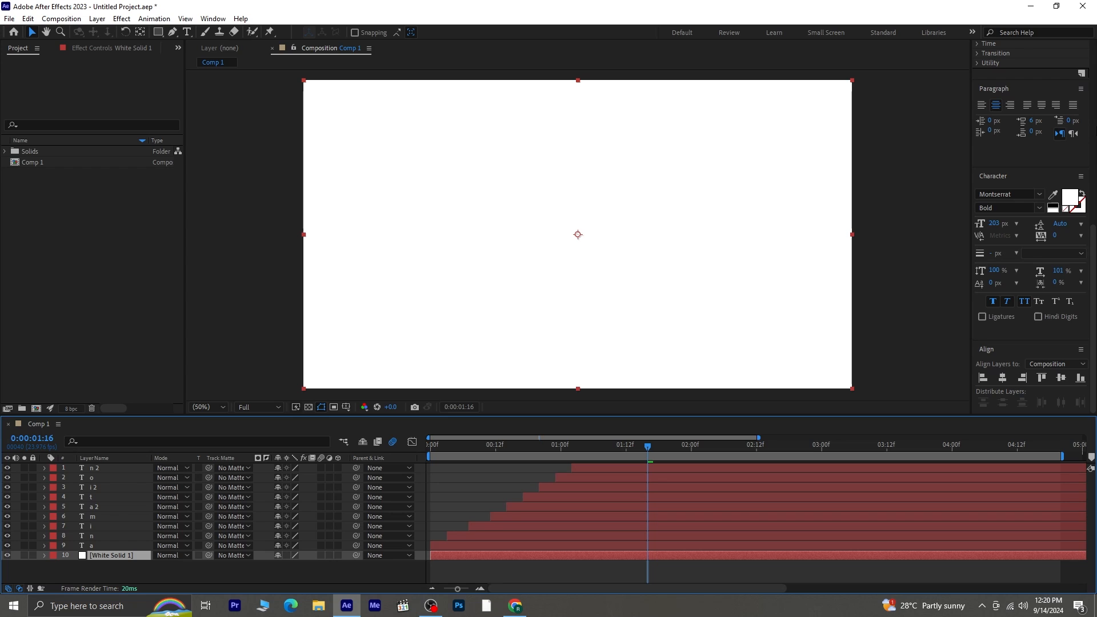
Step: Find the Gradient Ramp effect and apply it to the white solid
{"action": "scroll", "coordinate": [1033, 64], "scroll_direction": "up", "scroll_amount": 5}
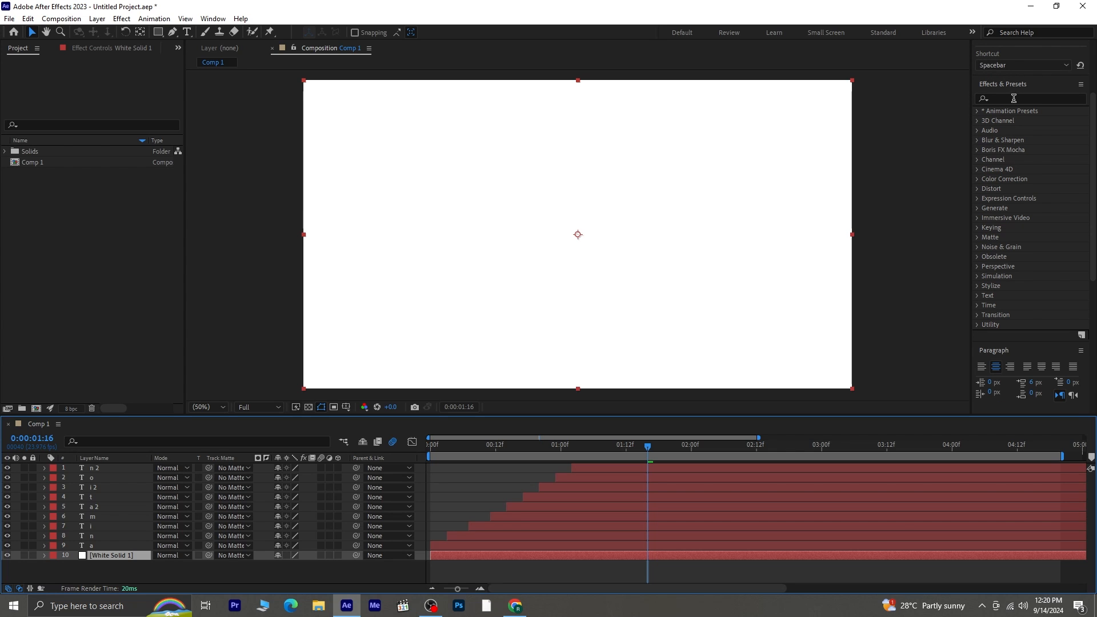
{"action": "left_click", "coordinate": [1013, 96]}
{"action": "type", "text": "grad"}
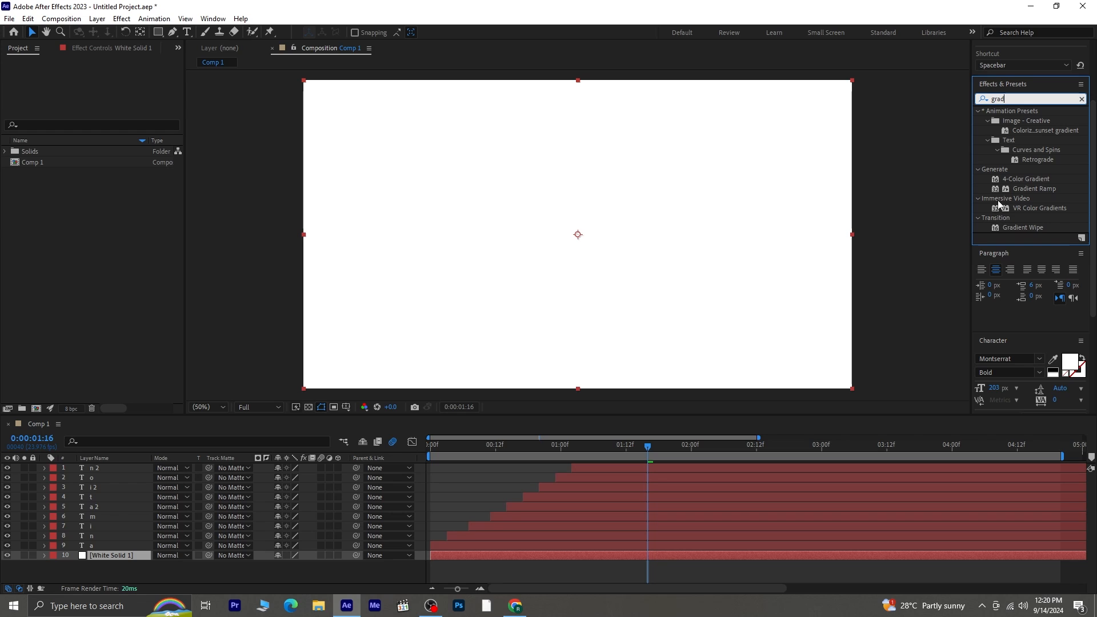
{"action": "double_click", "coordinate": [1034, 186]}
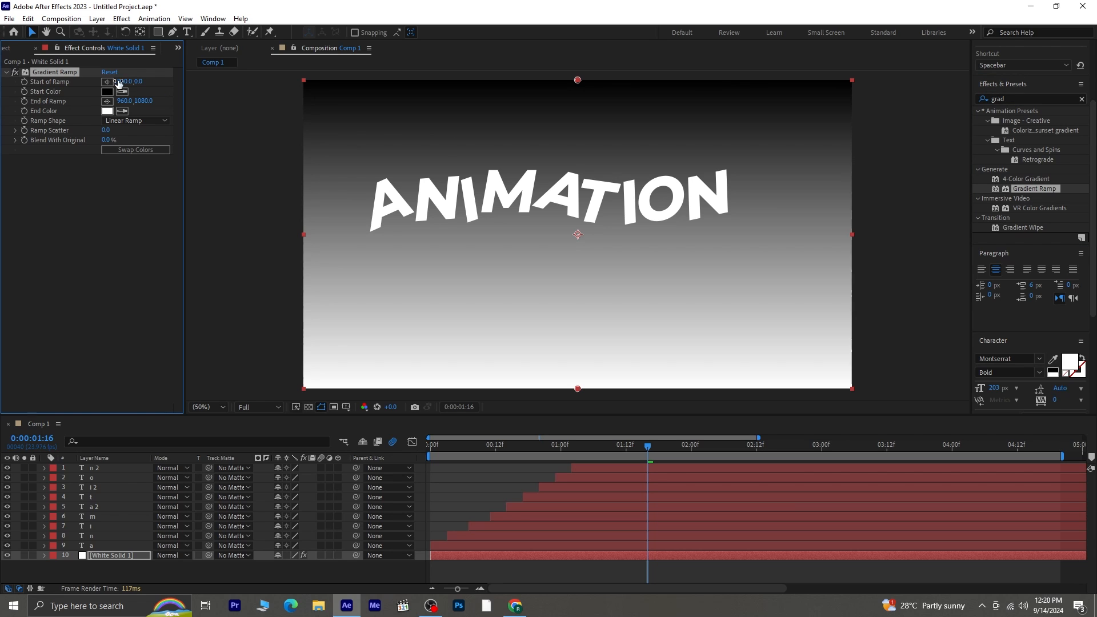
Step: Set the gradient's start color to a bright orange with a hue of 21°
{"action": "left_click", "coordinate": [107, 92]}
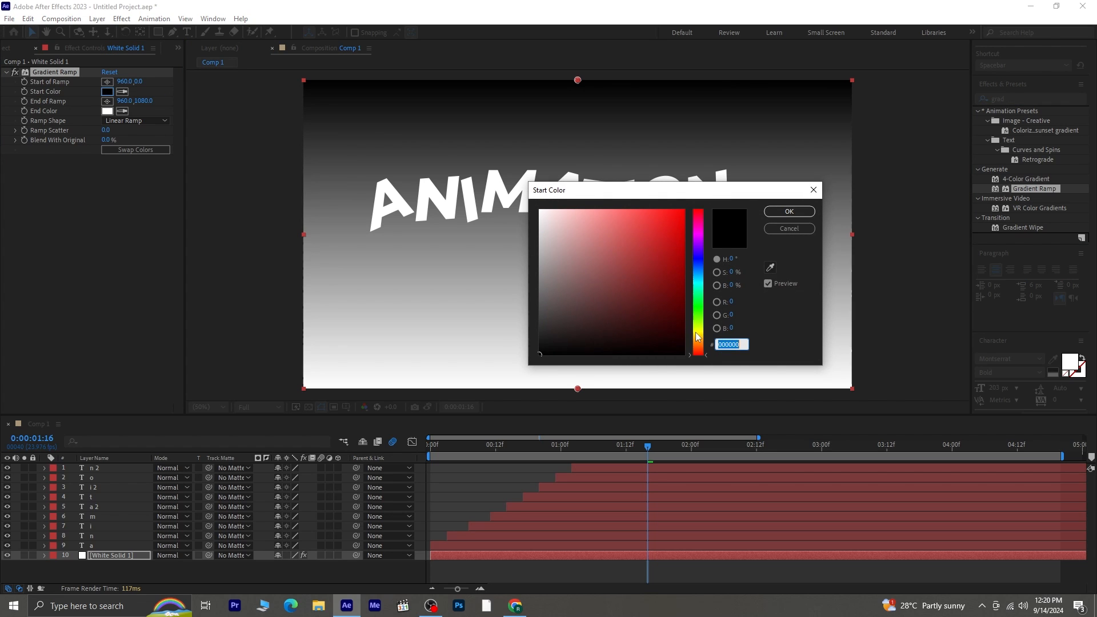
{"action": "left_click_drag", "start_coordinate": [697, 337], "coordinate": [702, 351]}
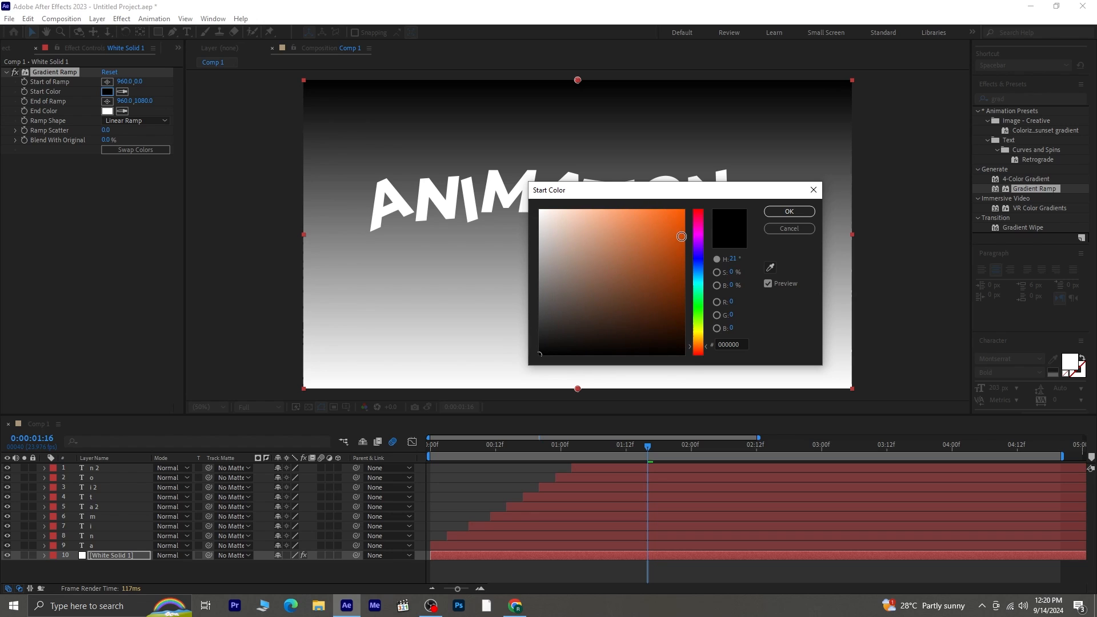
{"action": "left_click", "coordinate": [682, 237]}
{"action": "left_click", "coordinate": [789, 212]}
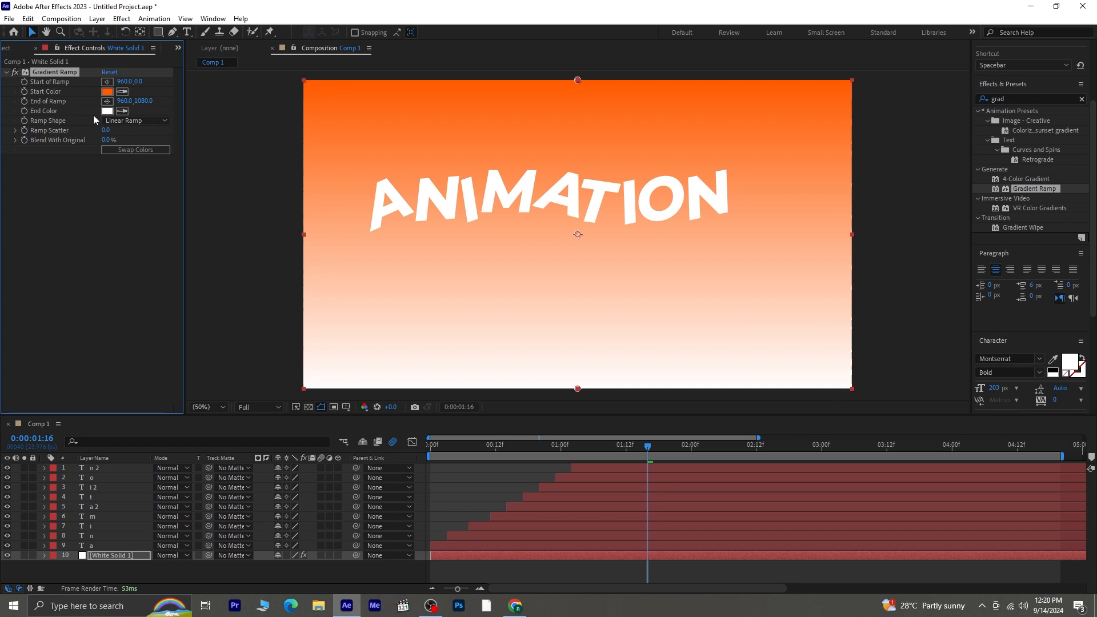
Step: Set the gradient's end color to yellow-orange FFA800
{"action": "left_click", "coordinate": [107, 111]}
{"action": "left_click", "coordinate": [703, 342]}
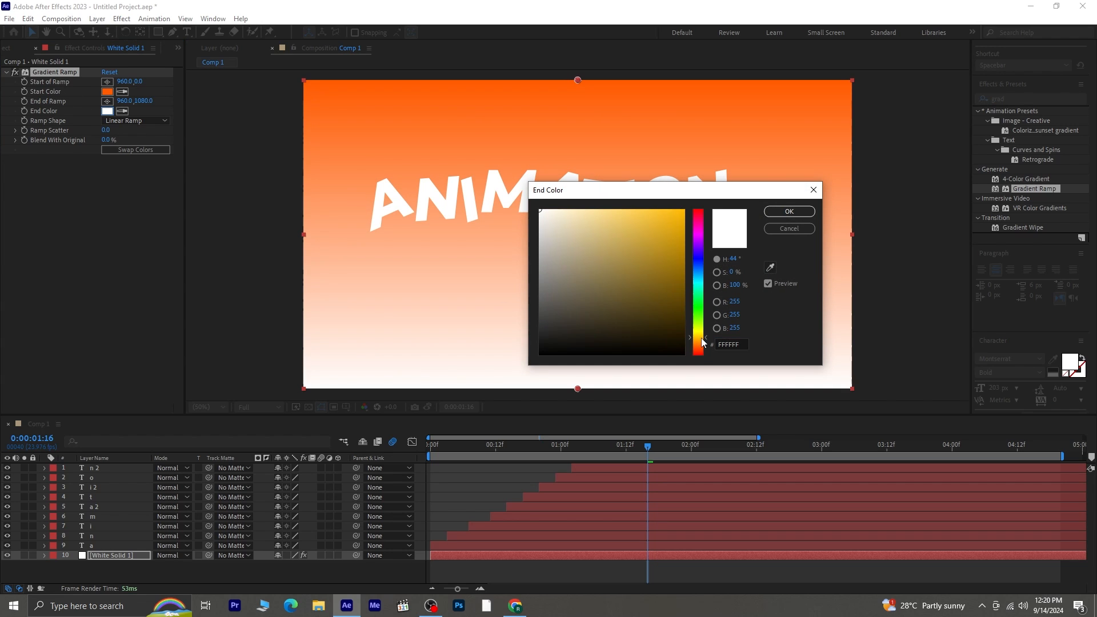
{"action": "left_click_drag", "start_coordinate": [703, 342], "coordinate": [703, 344]}
{"action": "left_click", "coordinate": [679, 213]}
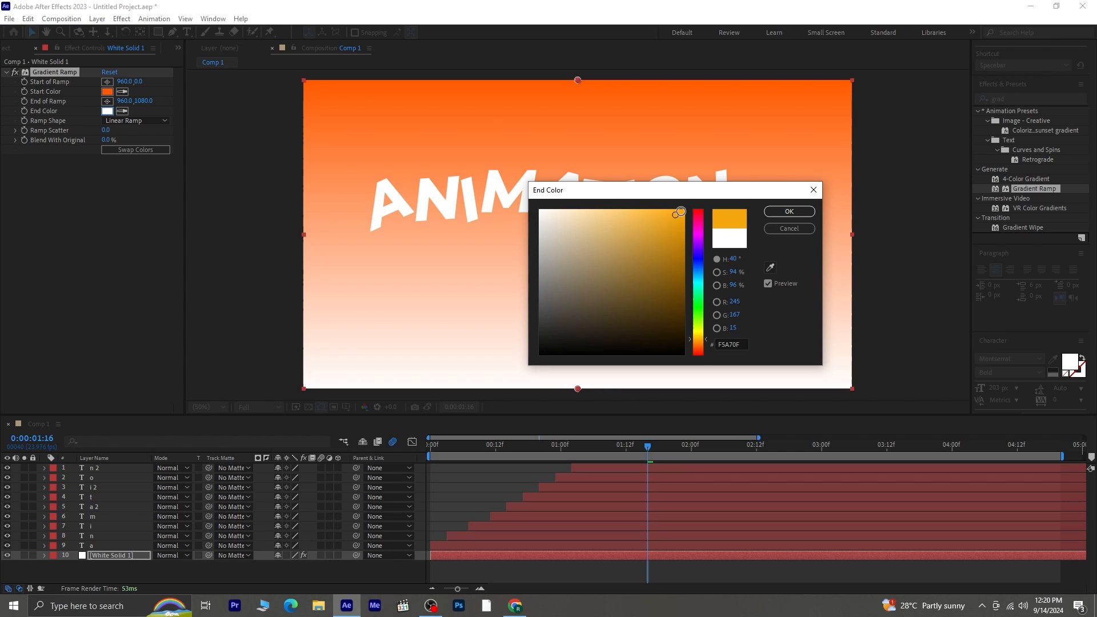
{"action": "left_click_drag", "start_coordinate": [676, 215], "coordinate": [685, 210]}
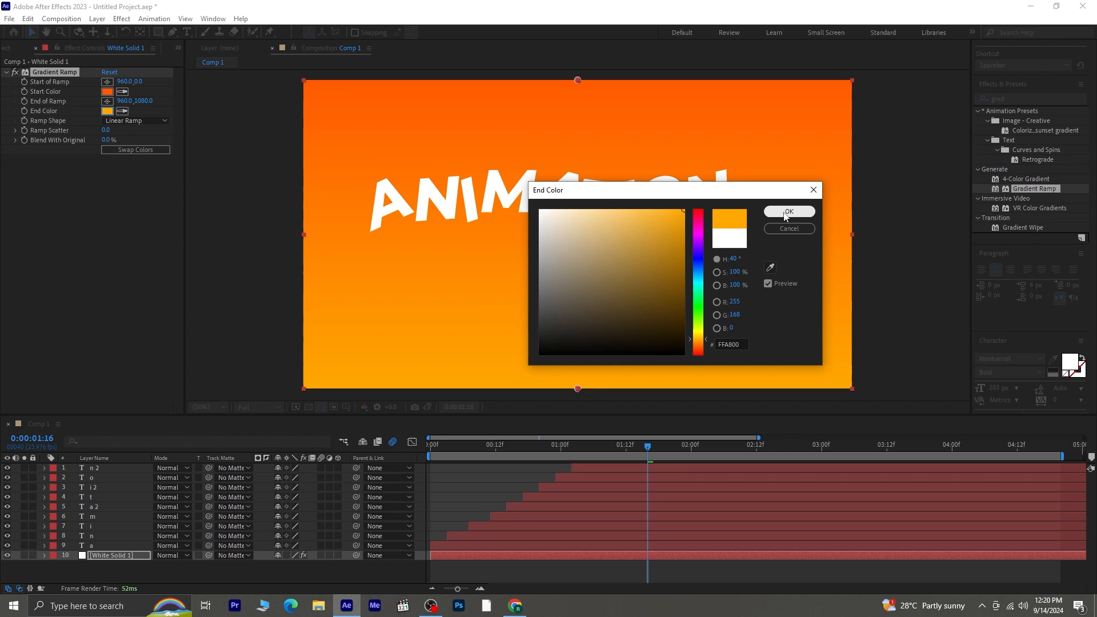
{"action": "left_click", "coordinate": [788, 211]}
Step: Make the gradient a Radial Ramp with swapped colors, starting at 952, 550 and ending at 1878, 618
{"action": "left_click", "coordinate": [135, 121]}
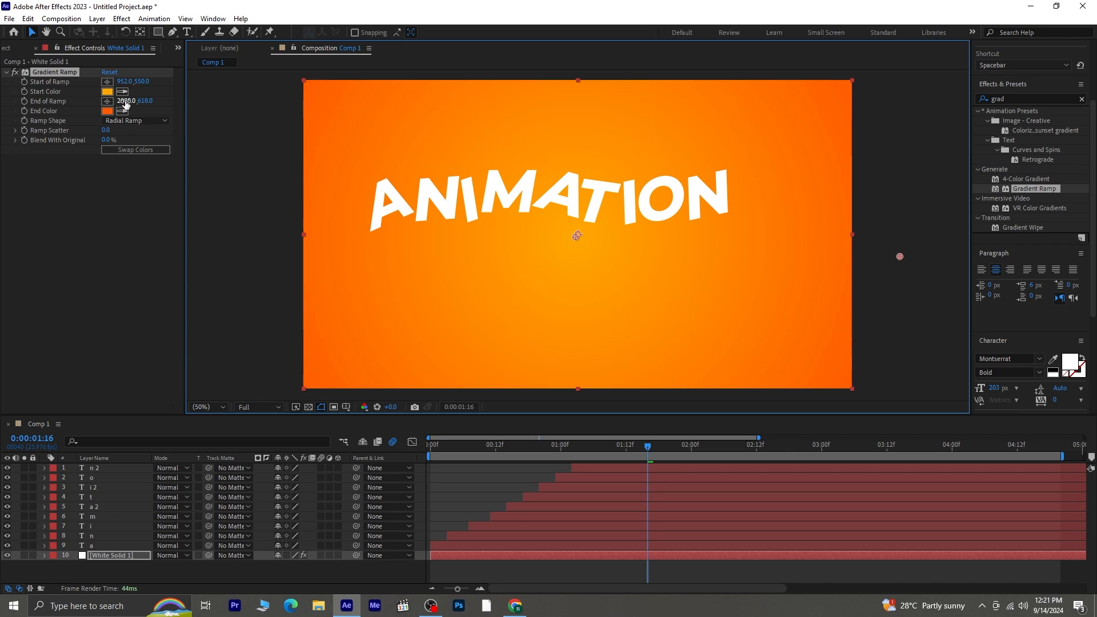
{"action": "mouse_move", "coordinate": [126, 102]}
{"action": "left_mouse_down"}
{"action": "mouse_move", "coordinate": [228, 107]}
{"action": "mouse_move", "coordinate": [3, 95]}
{"action": "left_mouse_up"}
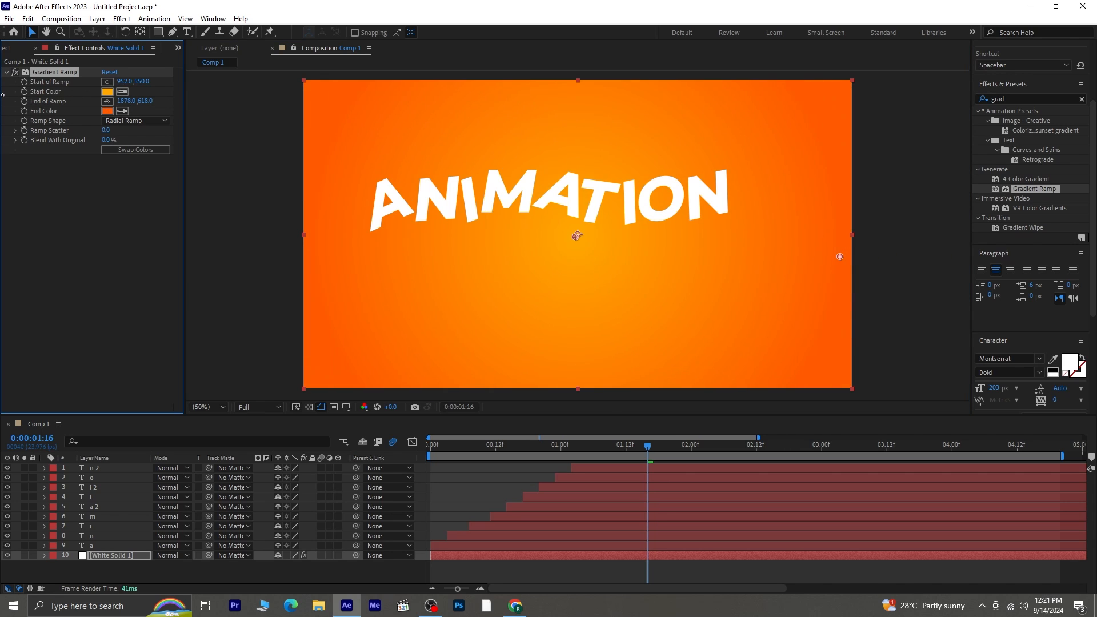